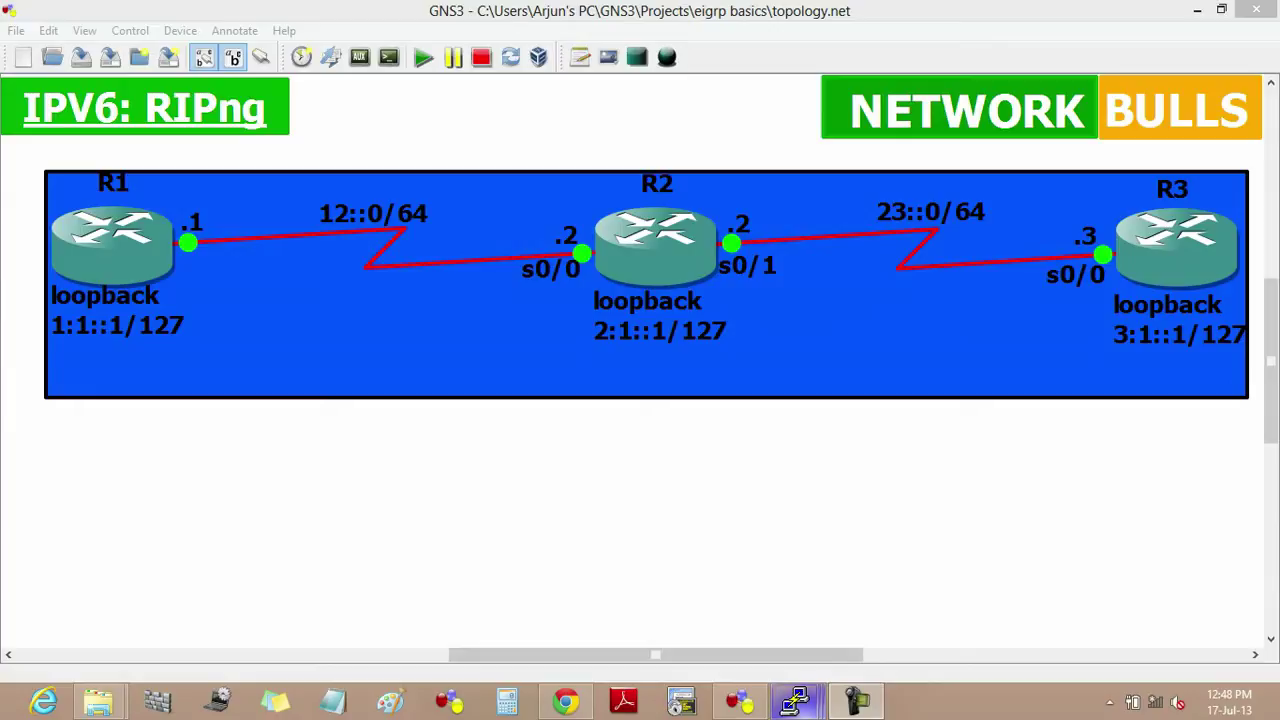
Enable 'ipv6 unicast-routing' on R1 and return to the privileged prompt
{"action": "mouse_move", "coordinate": [795, 700]}
{"action": "left_click", "coordinate": [591, 628]}
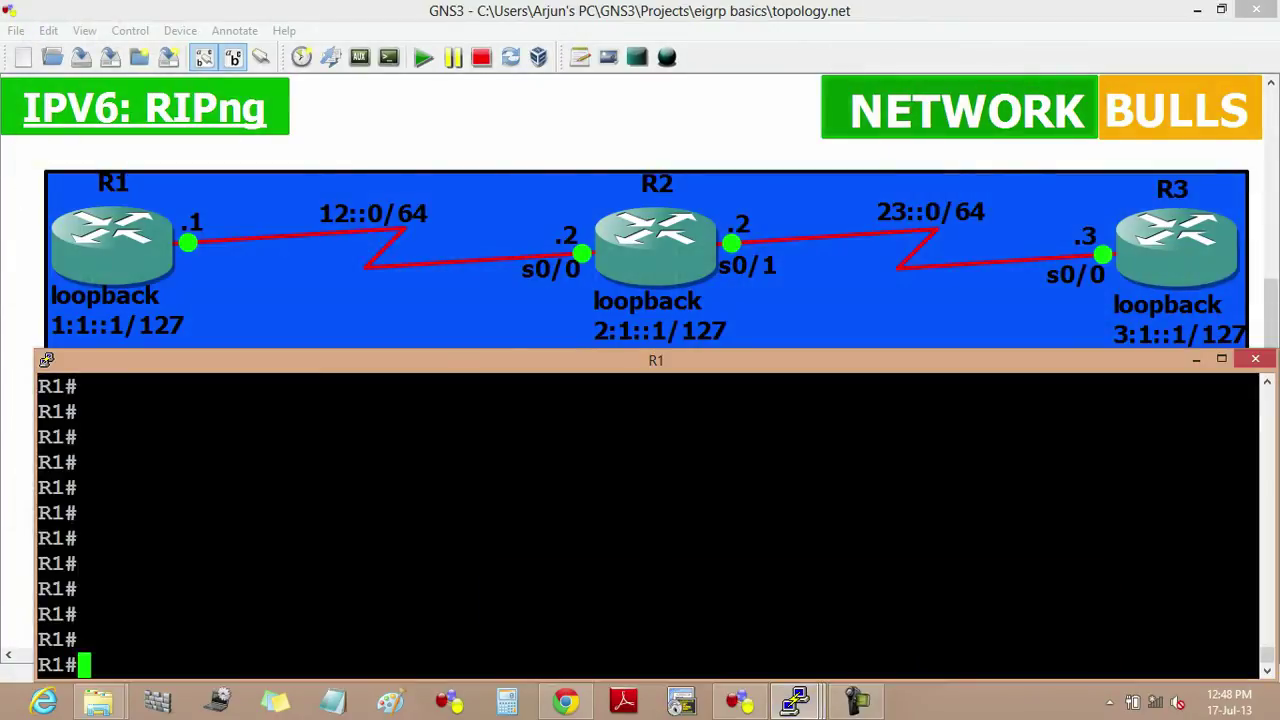
{"action": "type", "text": "conf t"}
{"action": "key", "text": "Return"}
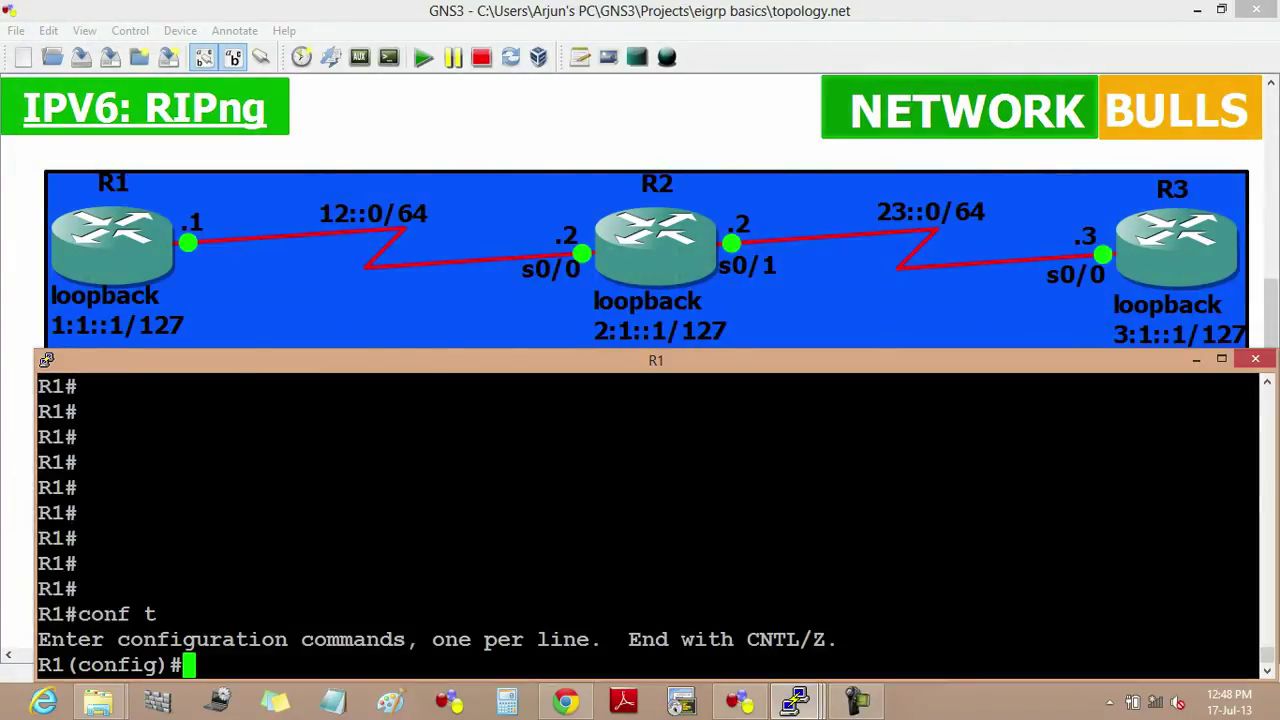
{"action": "type", "text": "ipv"}
{"action": "key", "text": "Tab"}
{"action": "type", "text": "uni"}
{"action": "key", "text": "Tab"}
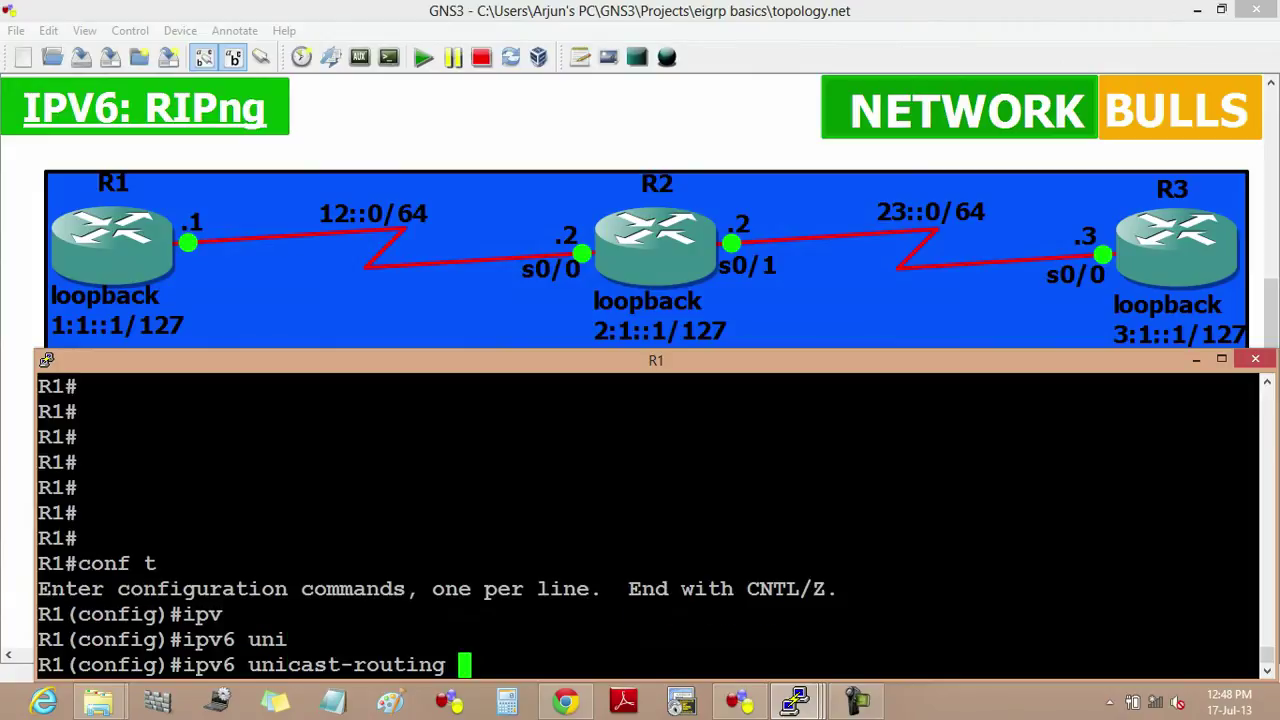
{"action": "key", "text": "Return"}
{"action": "key", "text": "ctrl+z"}
{"action": "key", "text": "Return"}
{"action": "key", "text": "Return"}
{"action": "key", "text": "Return"}
{"action": "key", "text": "Return"}
{"action": "key", "text": "Return"}
{"action": "key", "text": "Return"}
{"action": "key", "text": "Return"}
{"action": "key", "text": "Return"}
{"action": "key", "text": "Return"}
{"action": "key", "text": "Return"}
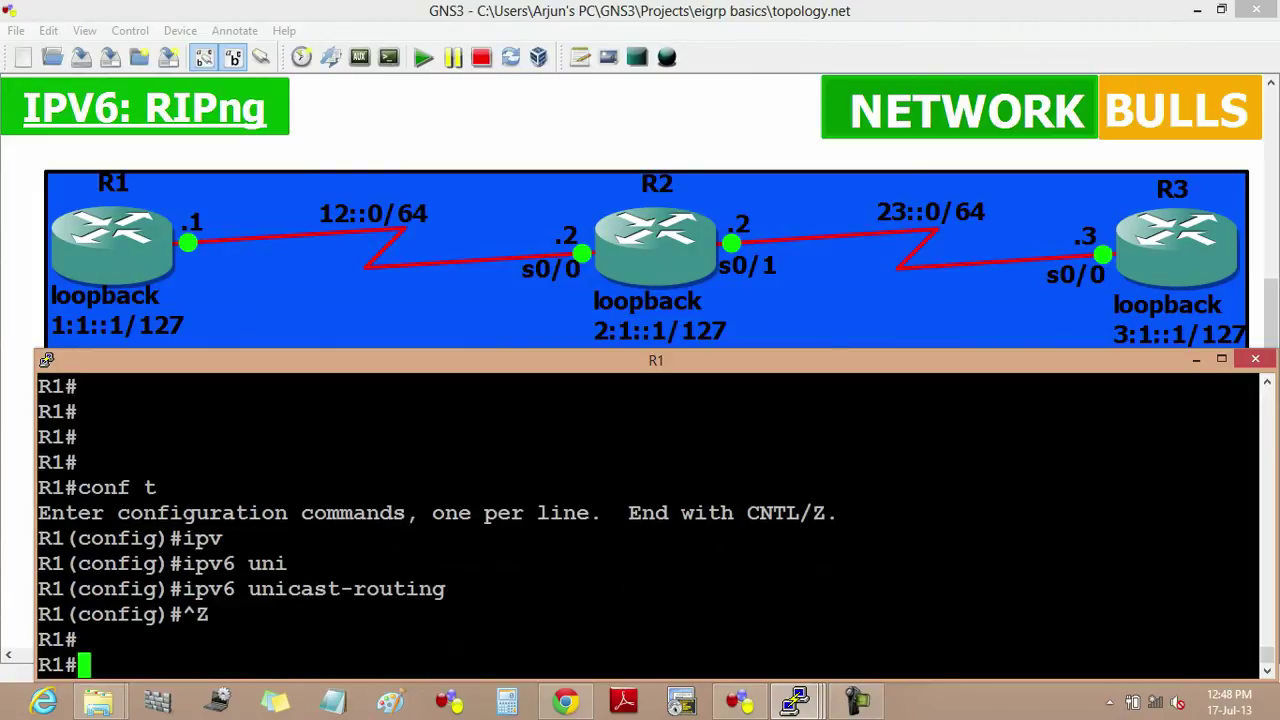
On R2's console, enter configuration mode and enable 'ipv6 unicast-routing'
{"action": "mouse_move", "coordinate": [795, 700]}
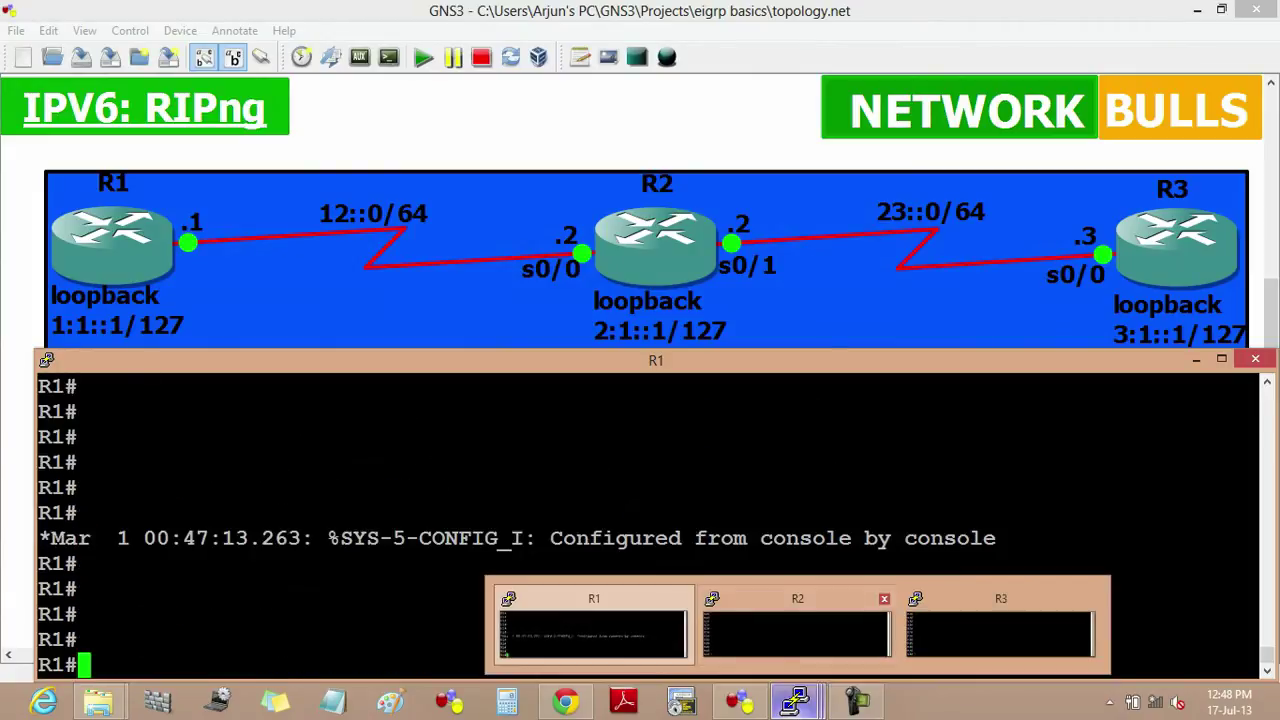
{"action": "left_click", "coordinate": [797, 625]}
{"action": "type", "text": "conf t"}
{"action": "key", "text": "Return"}
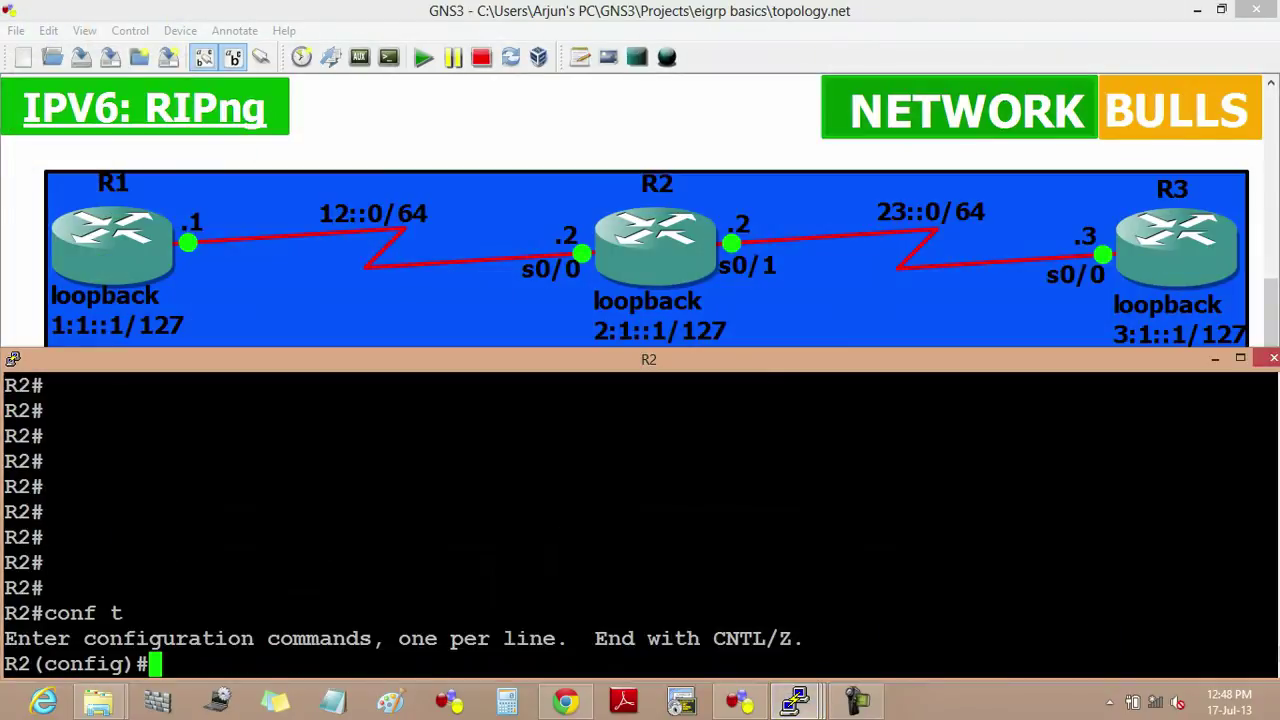
{"action": "type", "text": "ipv"}
{"action": "key", "text": "Tab"}
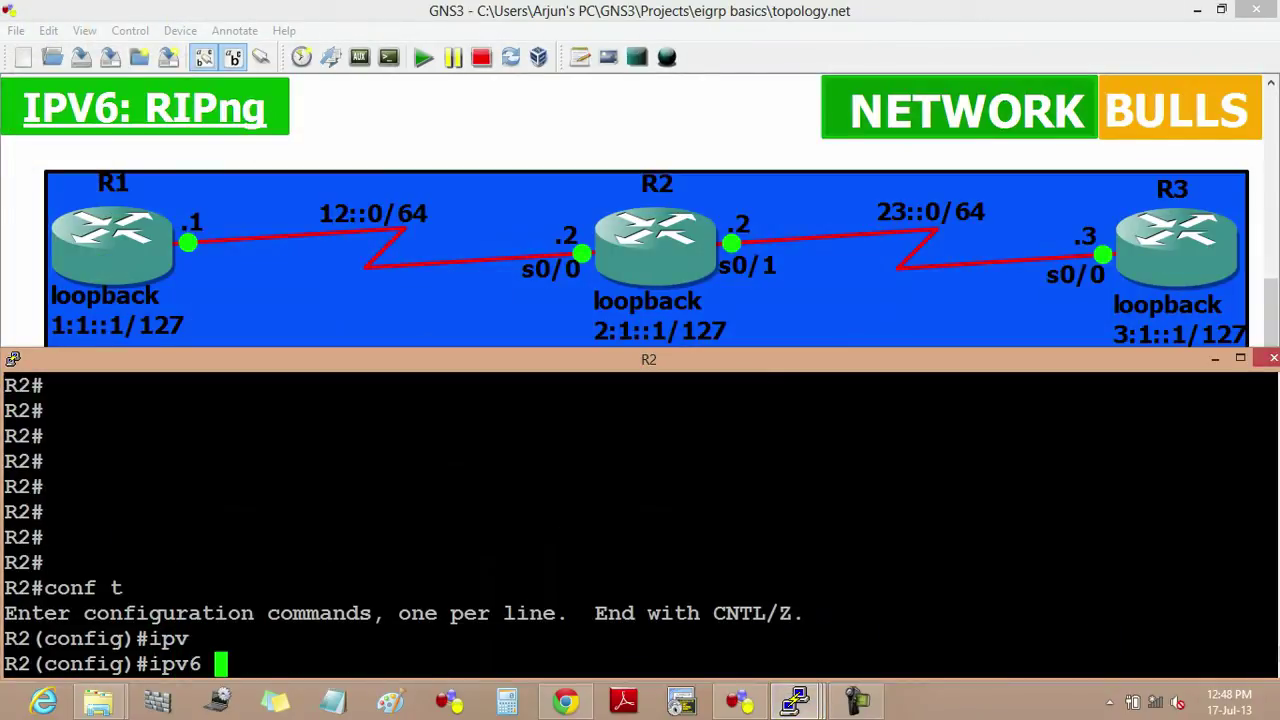
{"action": "type", "text": "uni"}
{"action": "key", "text": "Tab"}
{"action": "key", "text": "Return"}
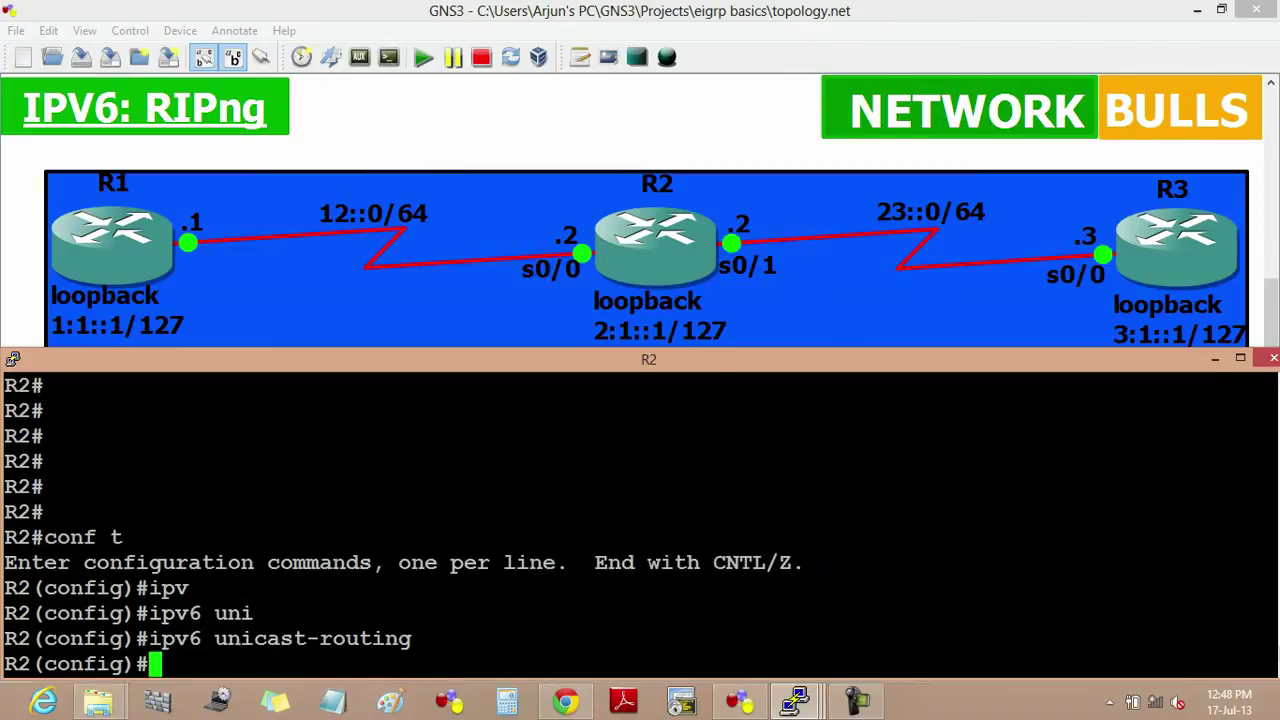
On R3's console, enter configuration mode and enable 'ipv6 unicast-routing'
{"action": "mouse_move", "coordinate": [795, 700]}
{"action": "left_click", "coordinate": [1001, 625]}
{"action": "type", "text": "co"}
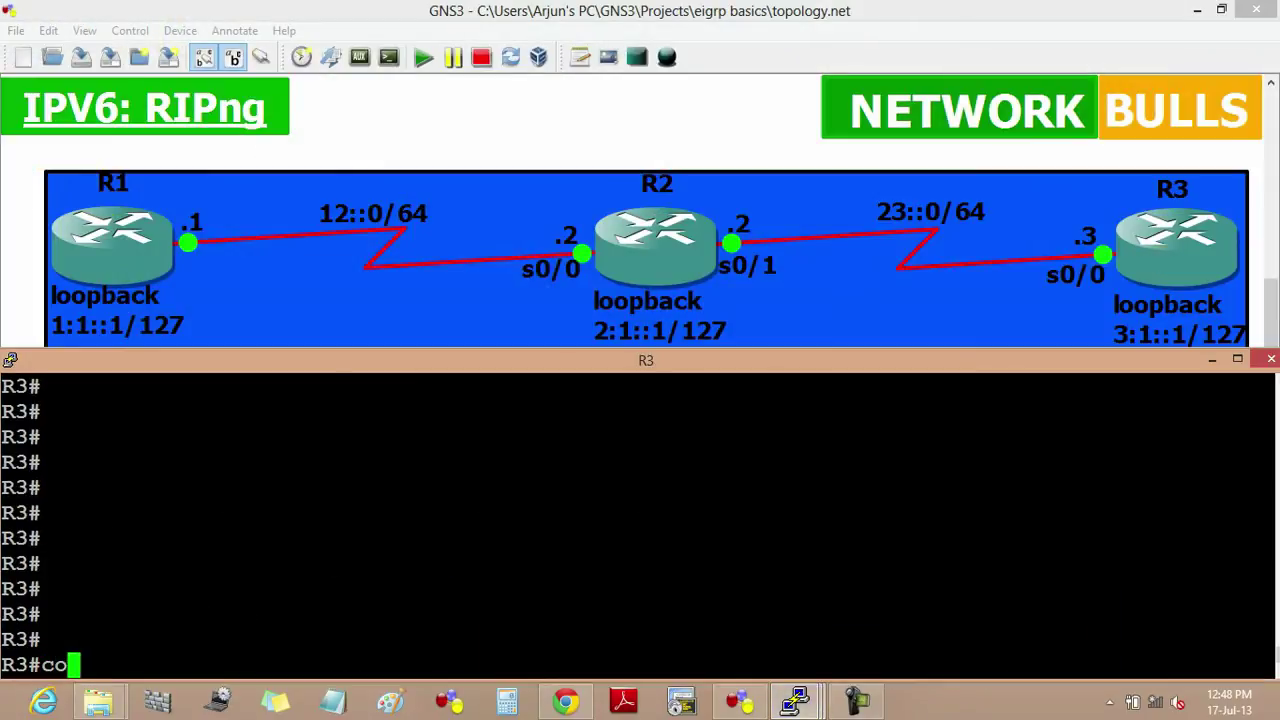
{"action": "type", "text": "nf t"}
{"action": "key", "text": "Return"}
{"action": "type", "text": "ipv"}
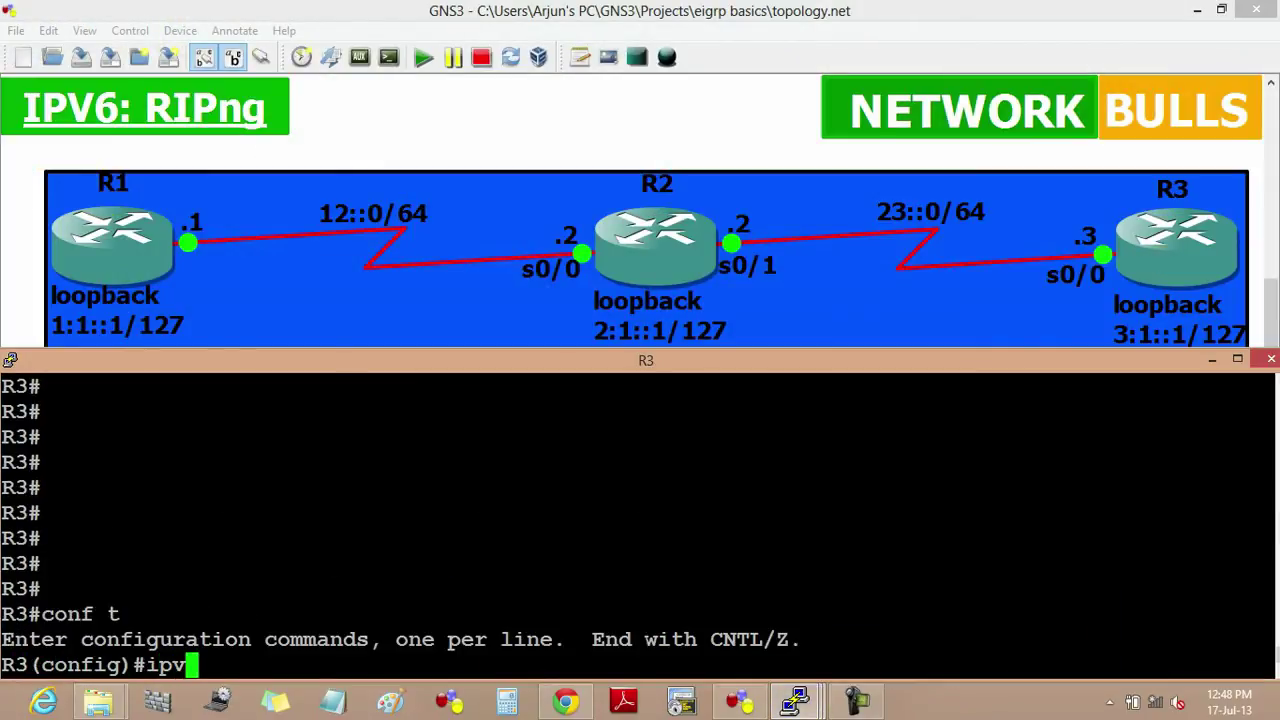
{"action": "key", "text": "Tab"}
{"action": "type", "text": "uni"}
{"action": "key", "text": "Tab"}
{"action": "key", "text": "Return"}
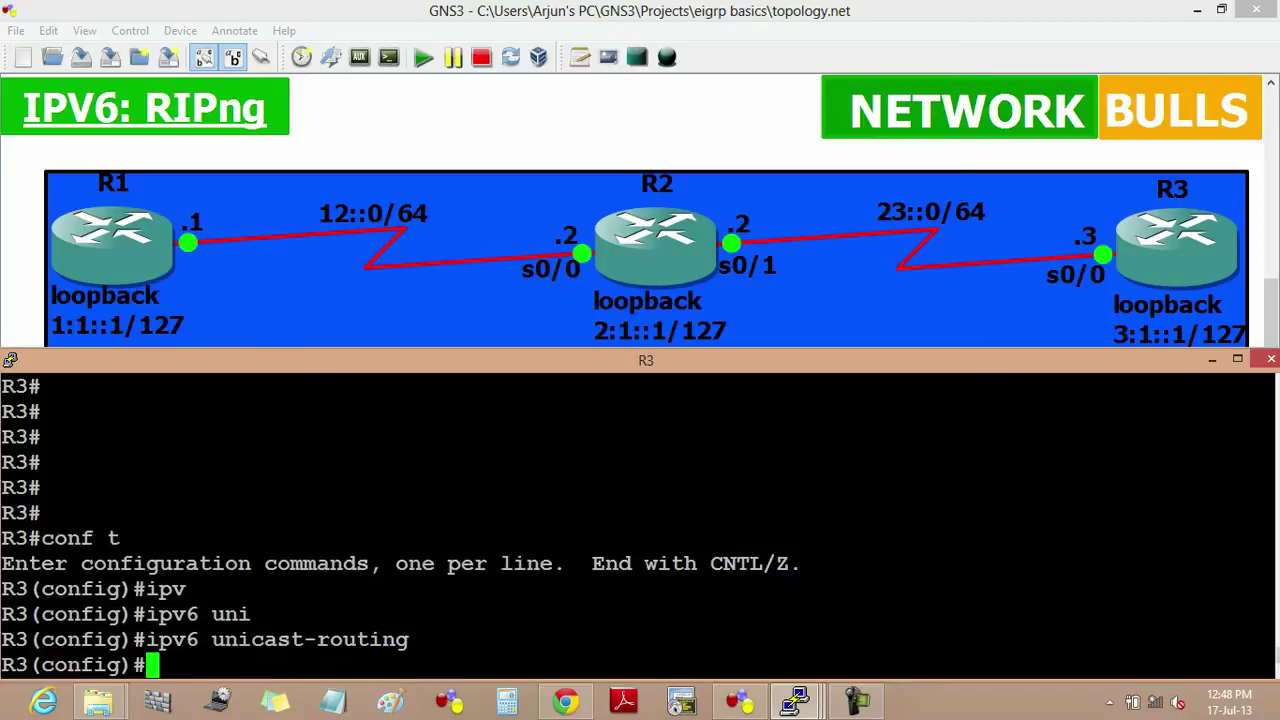
{"action": "key", "text": "Return"}
{"action": "key", "text": "Return"}
{"action": "key", "text": "Return"}
{"action": "key", "text": "Return"}
{"action": "key", "text": "Return"}
{"action": "key", "text": "Return"}
{"action": "key", "text": "Return"}
{"action": "key", "text": "Return"}
{"action": "key", "text": "Return"}
{"action": "key", "text": "Return"}
{"action": "key", "text": "Return"}
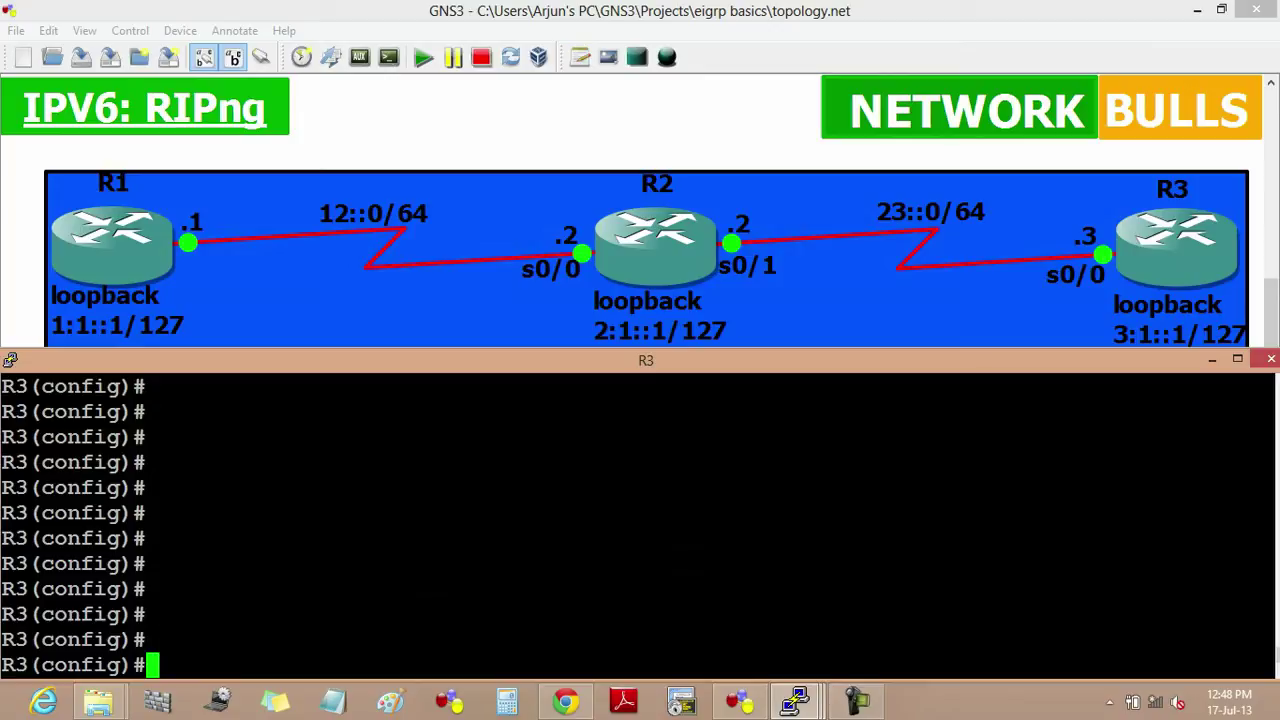
Close the R3 and R2 consoles and enter configuration mode on R1
{"action": "left_click", "coordinate": [1212, 358]}
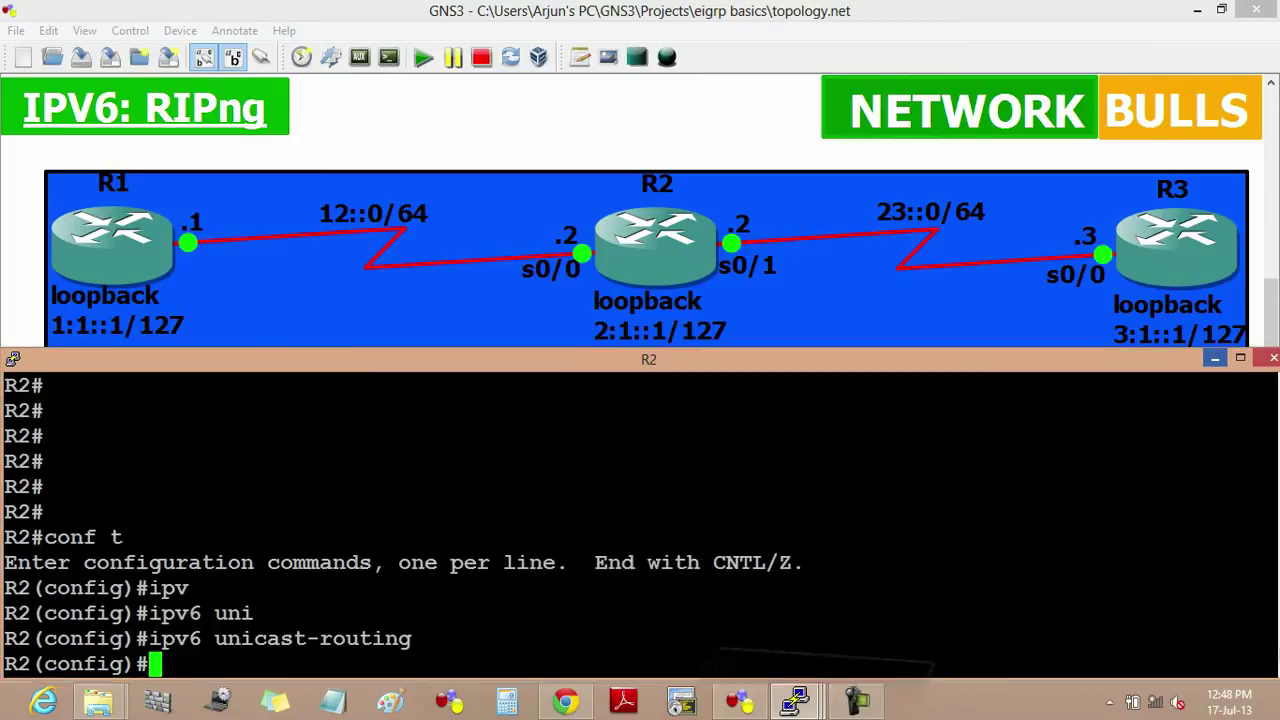
{"action": "left_click", "coordinate": [1210, 358]}
{"action": "key", "text": "Return"}
{"action": "key", "text": "Return"}
{"action": "key", "text": "Return"}
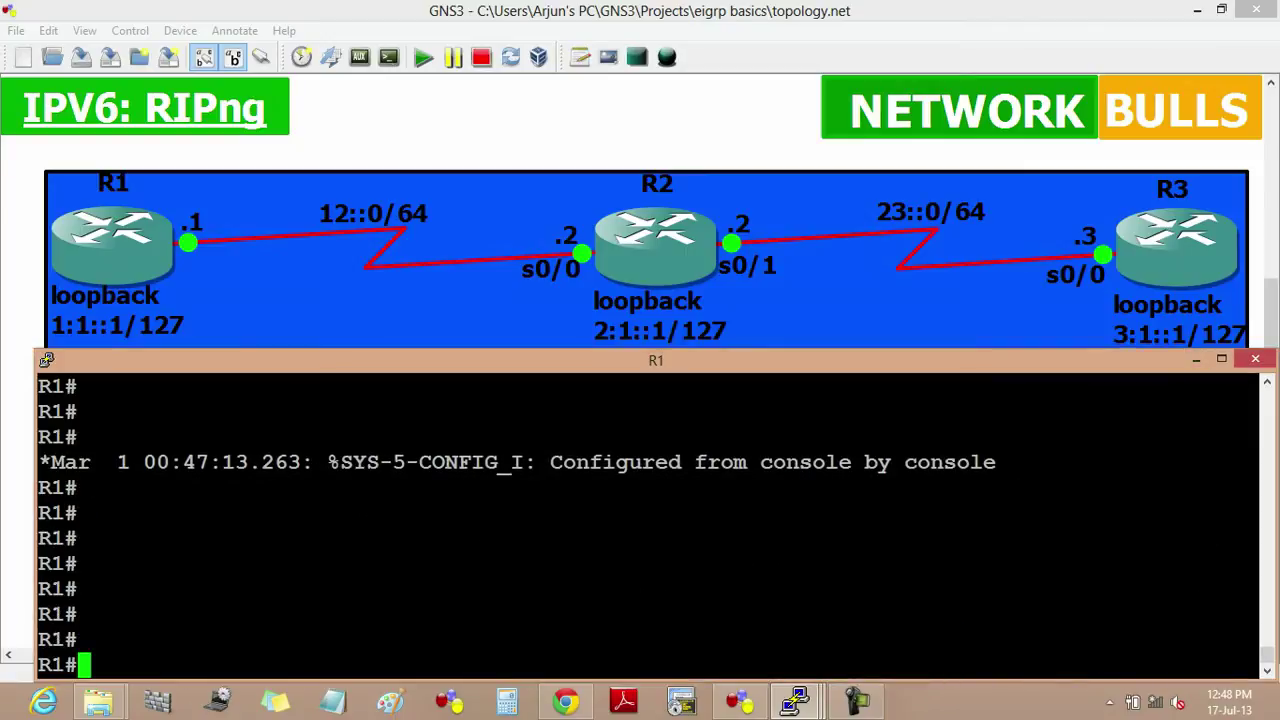
{"action": "type", "text": "conf t"}
{"action": "key", "text": "Return"}
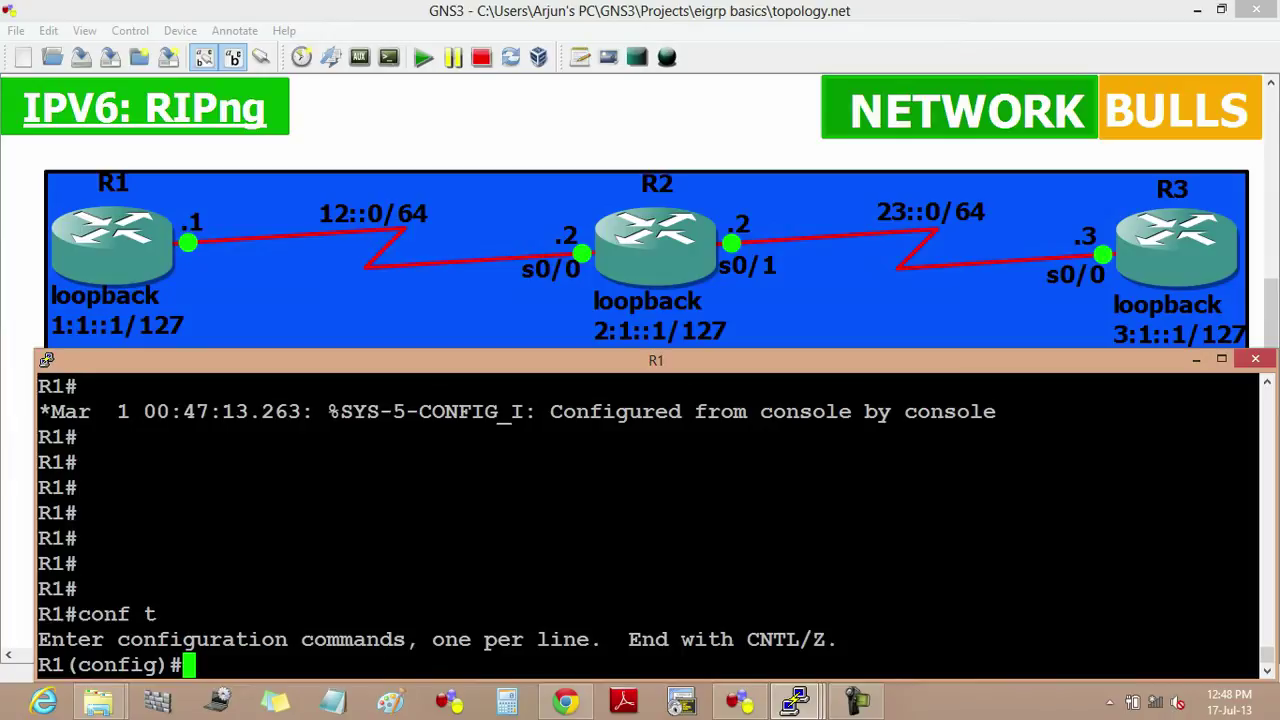
Run 'ipv6 router rip RIPng' on R1 to create the RIPng process
{"action": "type", "text": "ipv"}
{"action": "key", "text": "Tab"}
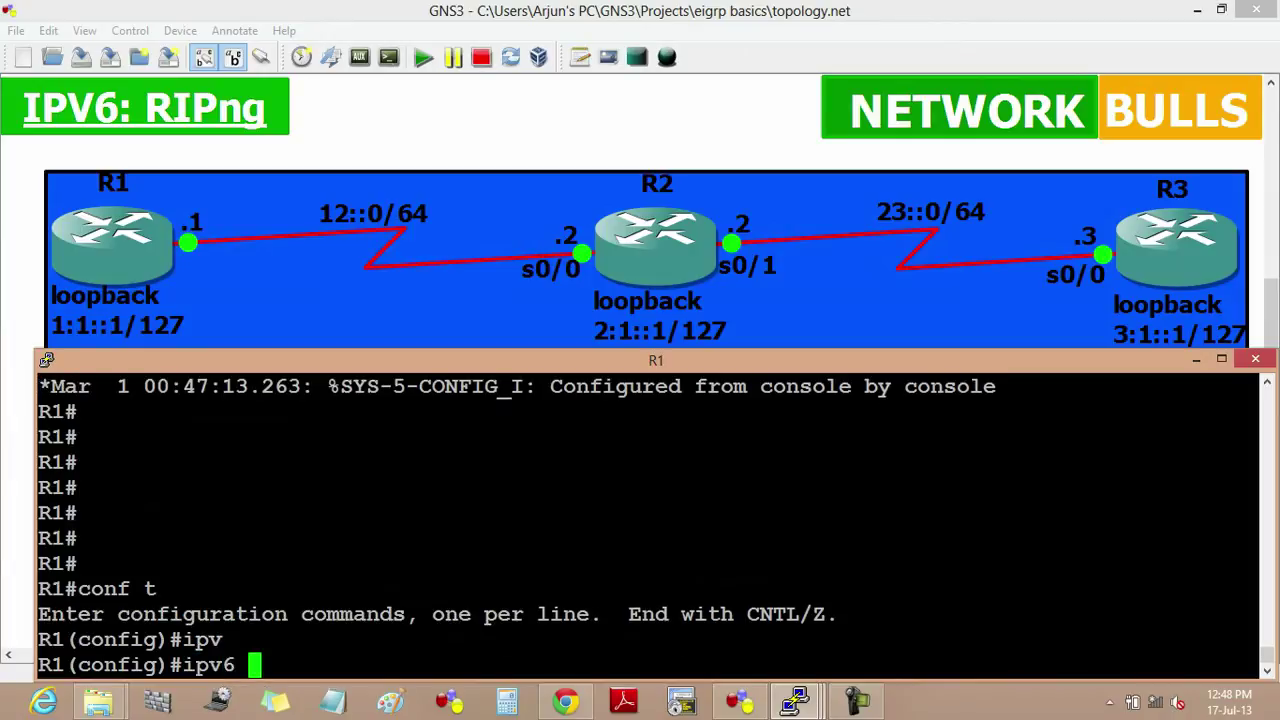
{"action": "type", "text": "rou"}
{"action": "key", "text": "Tab"}
{"action": "type", "text": "r"}
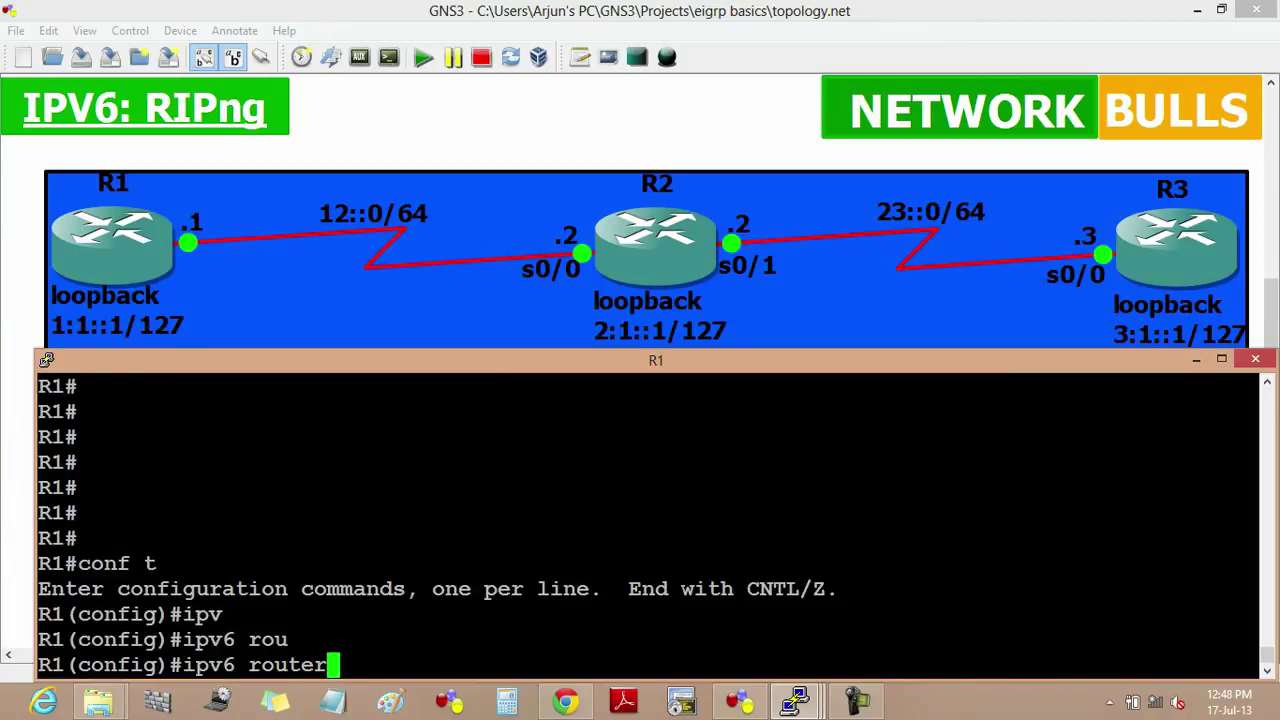
{"action": "key", "text": "Tab"}
{"action": "type", "text": "ri"}
{"action": "key", "text": "Tab"}
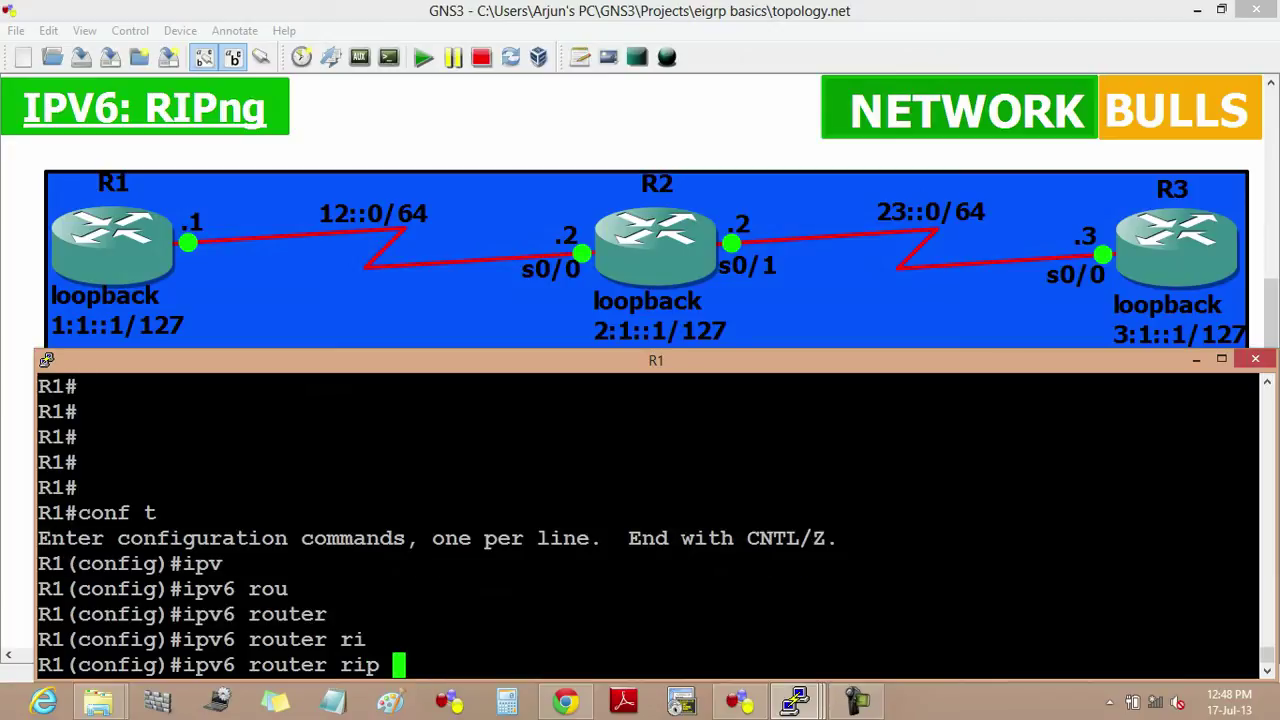
{"action": "key", "text": "question"}
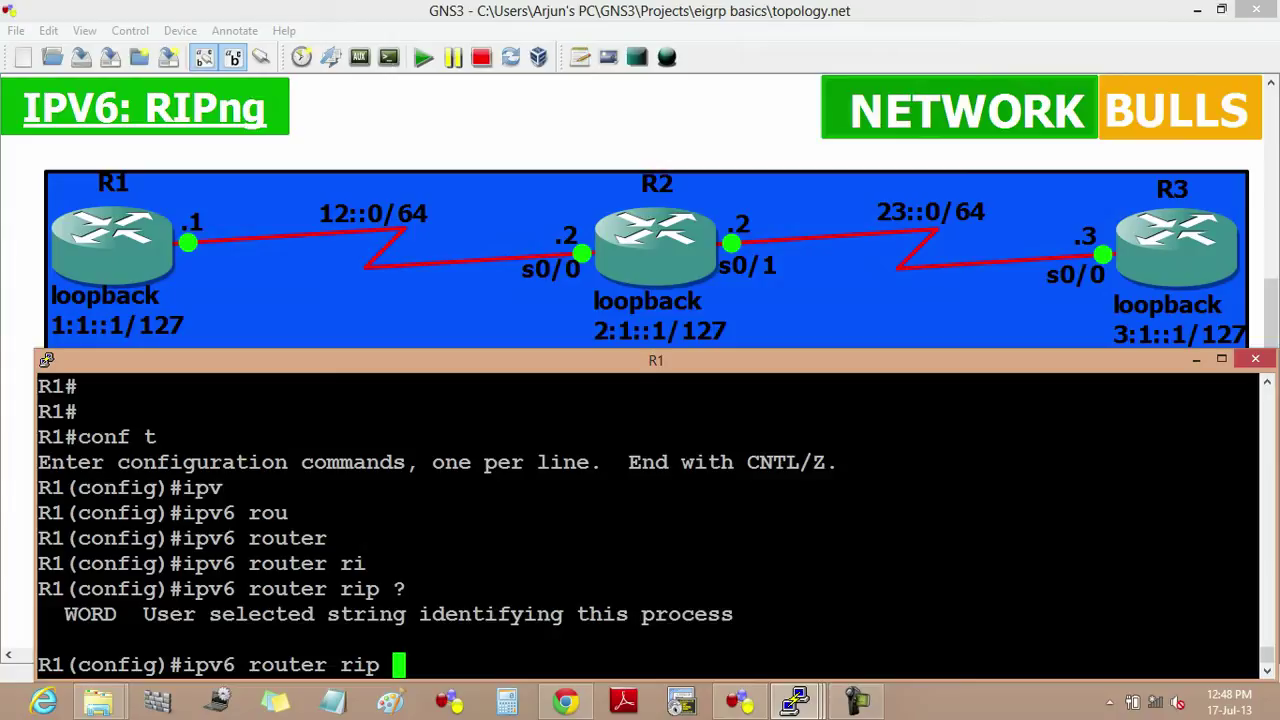
{"action": "type", "text": "RIP"}
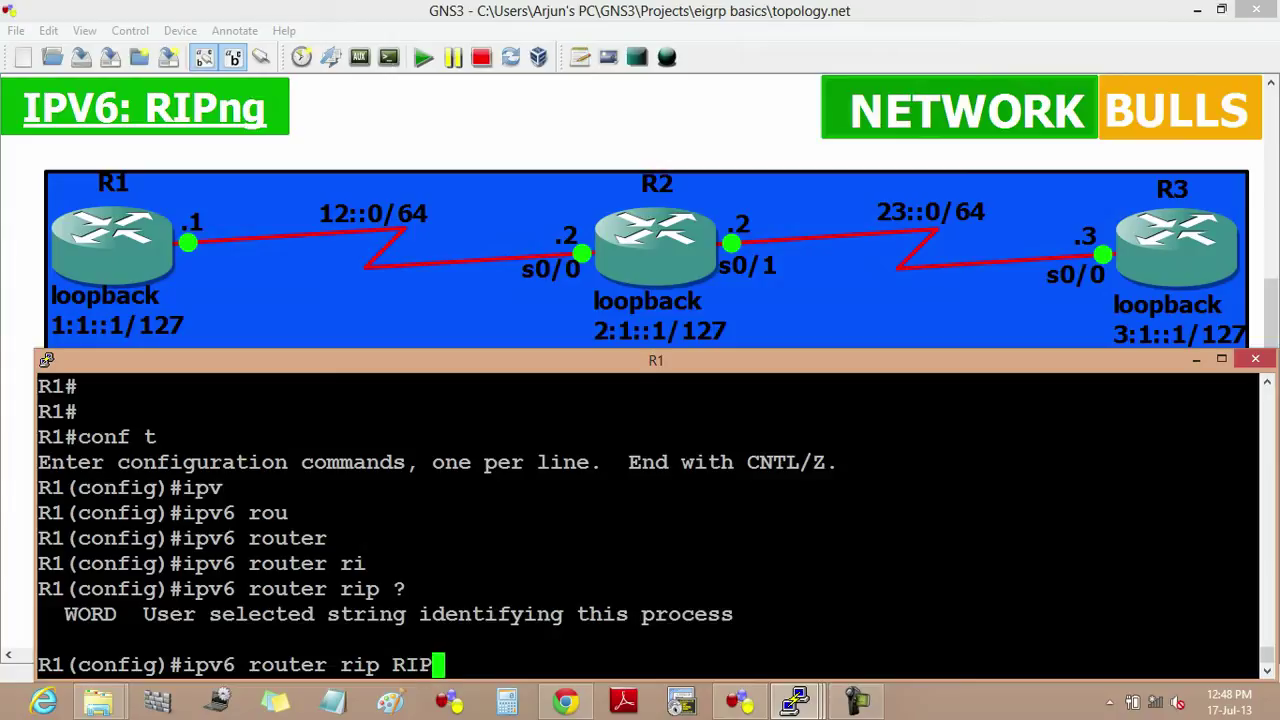
{"action": "type", "text": "ng"}
{"action": "key", "text": "Return"}
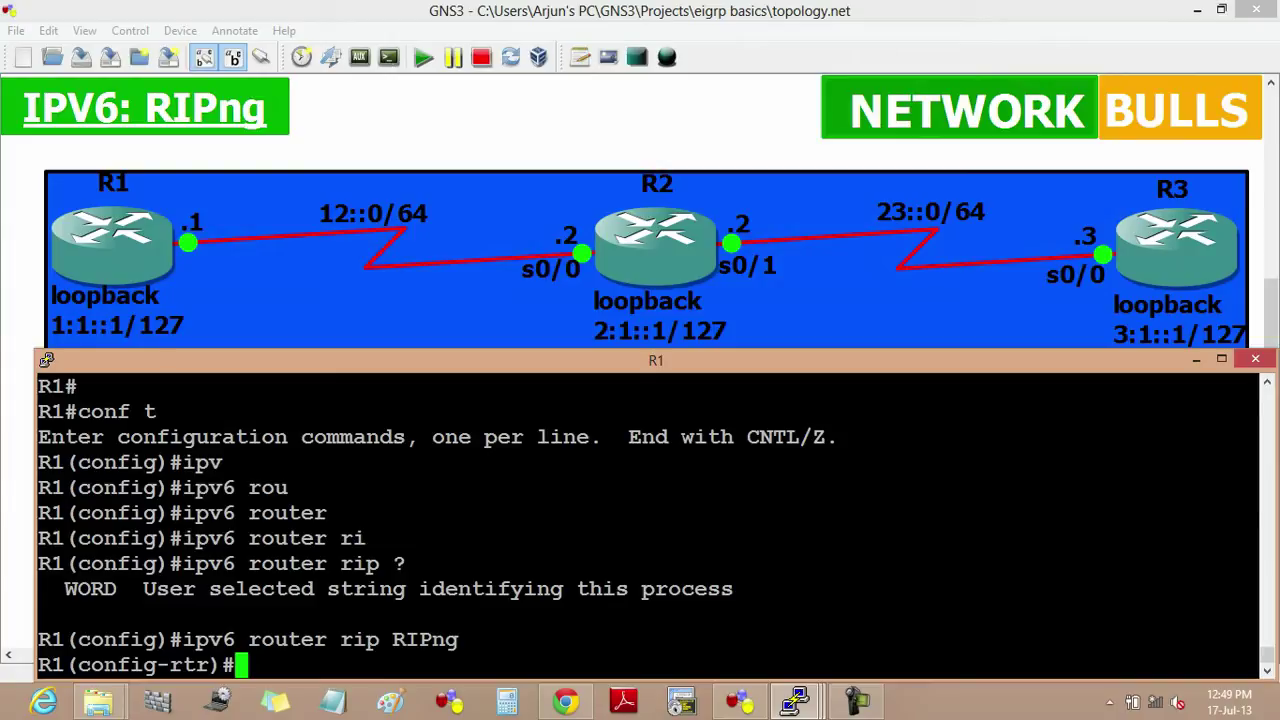
Clear the unfinished interface command and exit R1's RIP router configuration
{"action": "type", "text": "int se"}
{"action": "key", "text": "Tab"}
{"action": "type", "text": "0"}
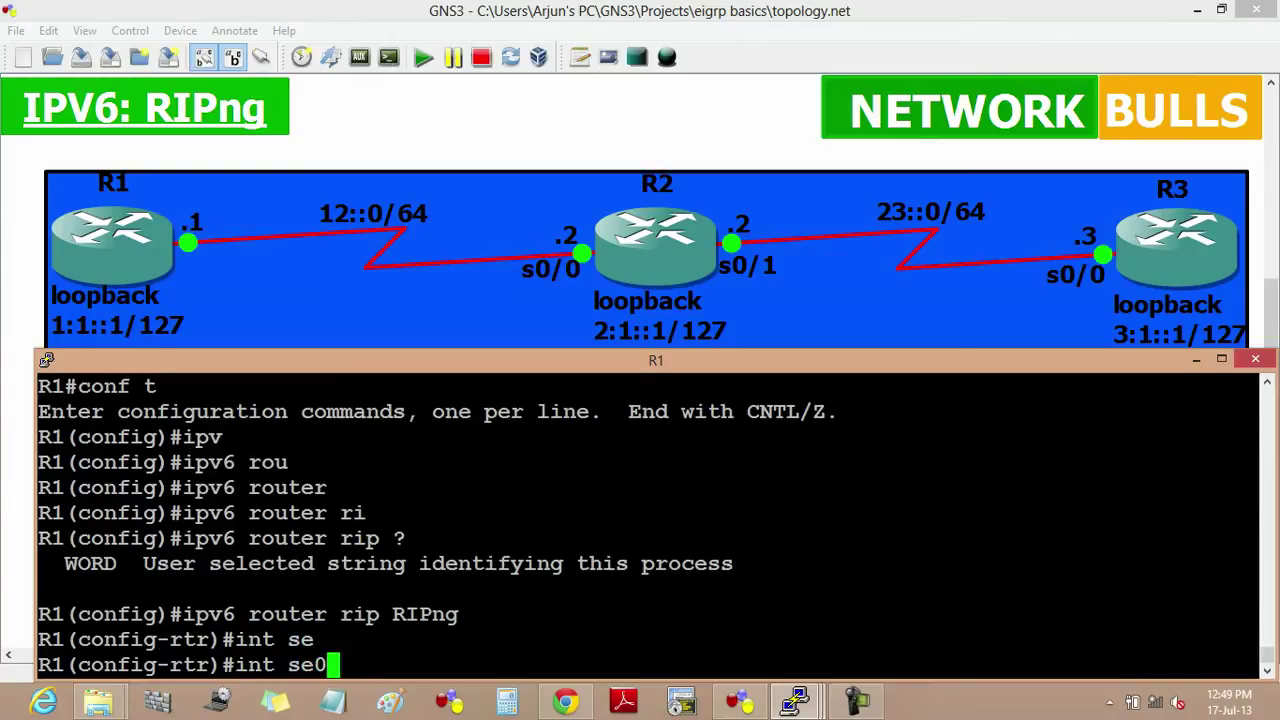
{"action": "type", "text": "/0"}
{"action": "key", "text": "BackSpace"}
{"action": "key", "text": "BackSpace"}
{"action": "key", "text": "BackSpace"}
{"action": "key", "text": "BackSpace"}
{"action": "key", "text": "BackSpace"}
{"action": "key", "text": "BackSpace"}
{"action": "key", "text": "BackSpace"}
{"action": "key", "text": "BackSpace"}
{"action": "key", "text": "BackSpace"}
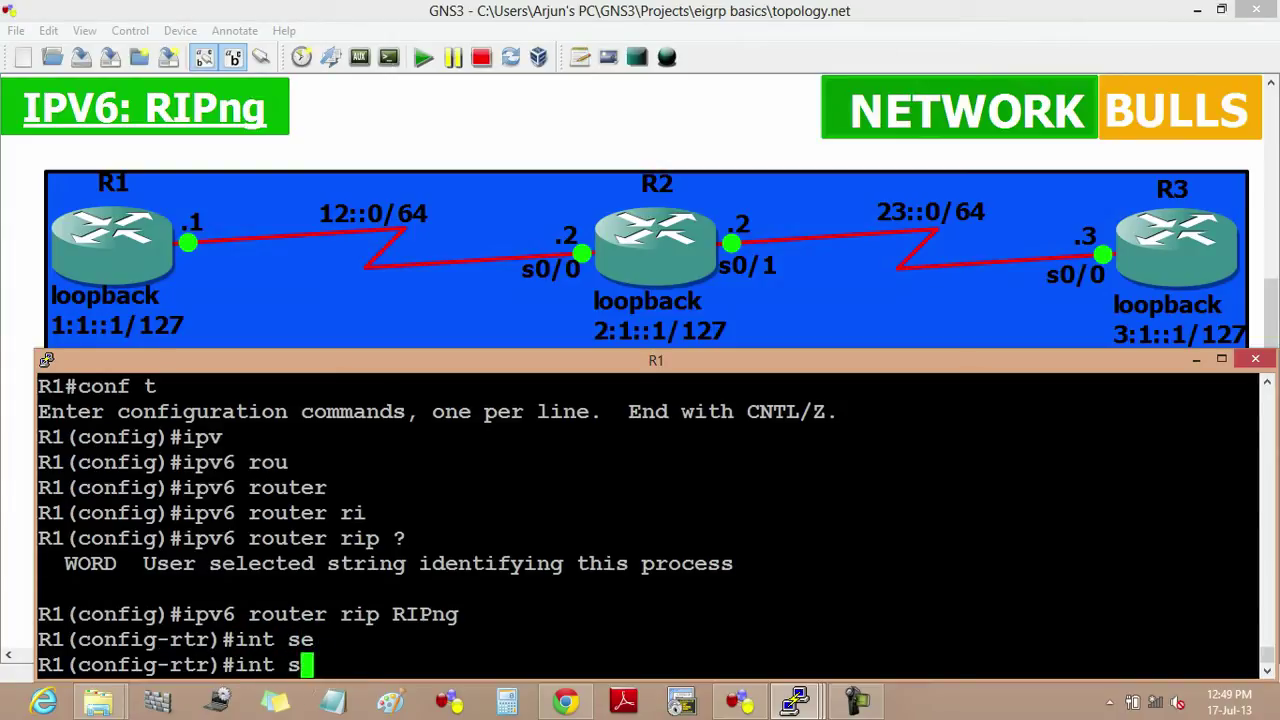
{"action": "type", "text": "exit"}
{"action": "key", "text": "Return"}
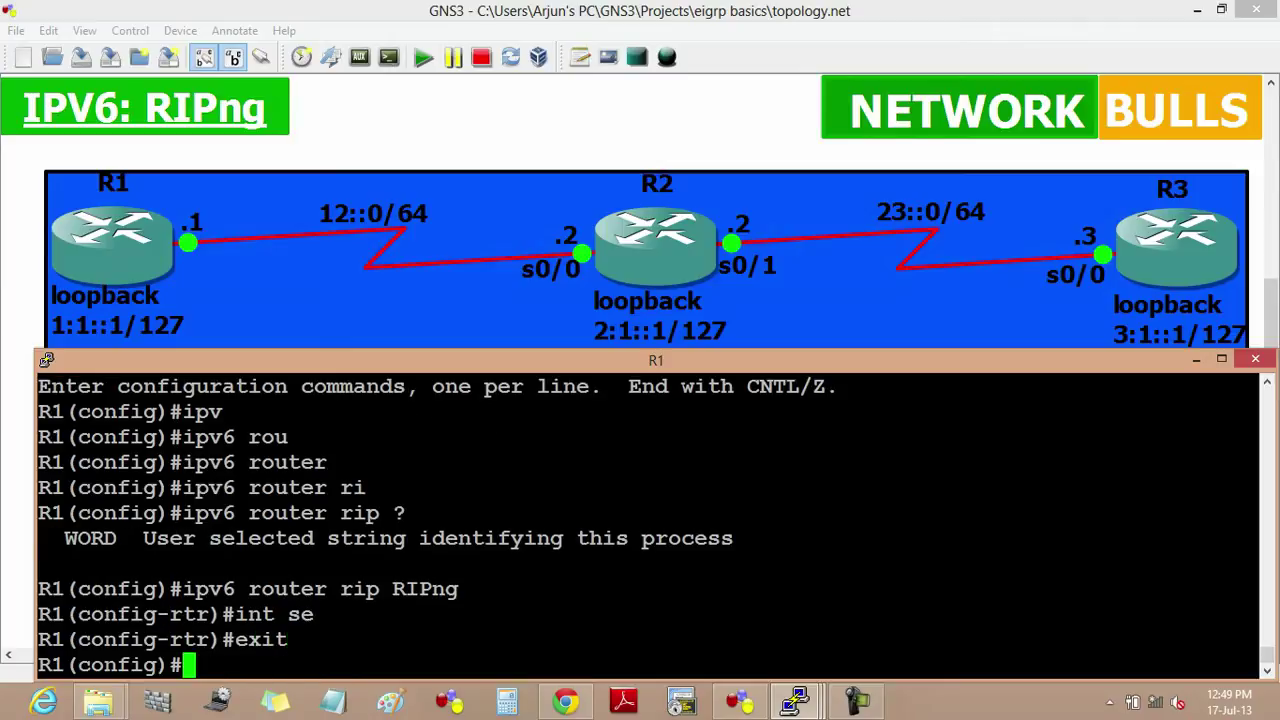
Enable RIPng on R1's Serial0/0 with 'ipv6 rip RIPng enable'
{"action": "type", "text": "int se"}
{"action": "key", "text": "Tab"}
{"action": "type", "text": "0/0"}
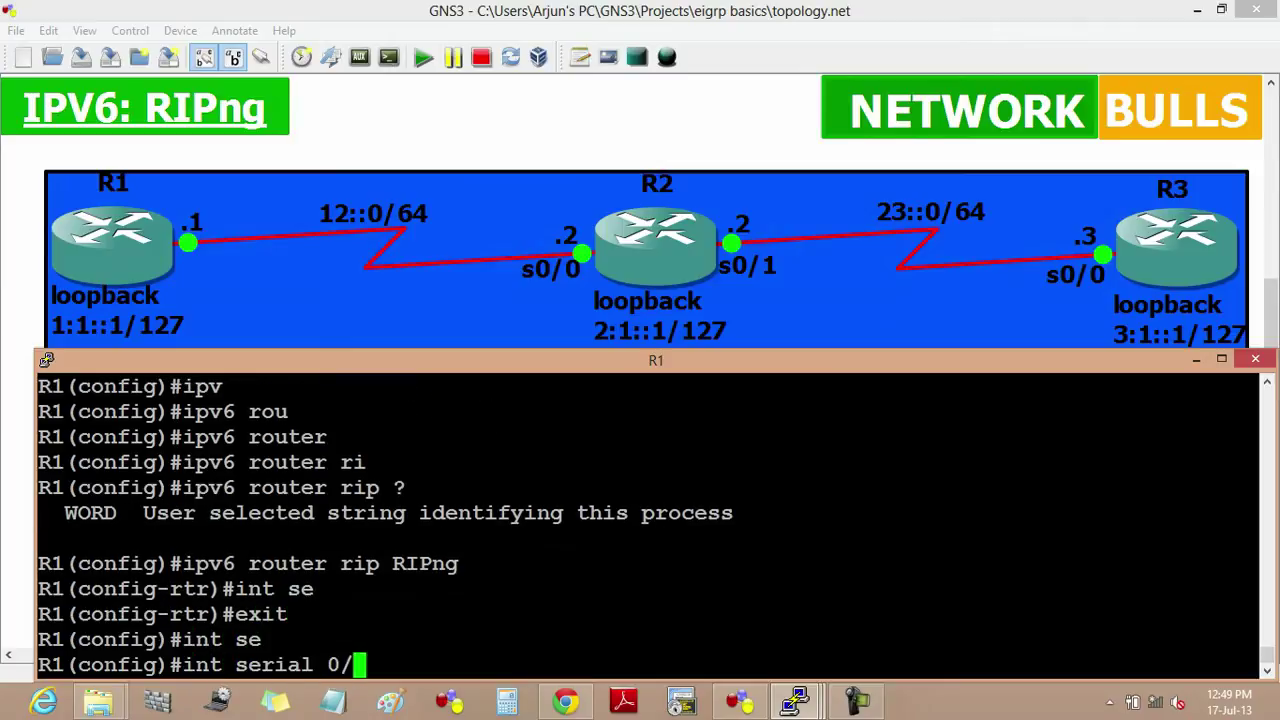
{"action": "key", "text": "Return"}
{"action": "type", "text": "ipv"}
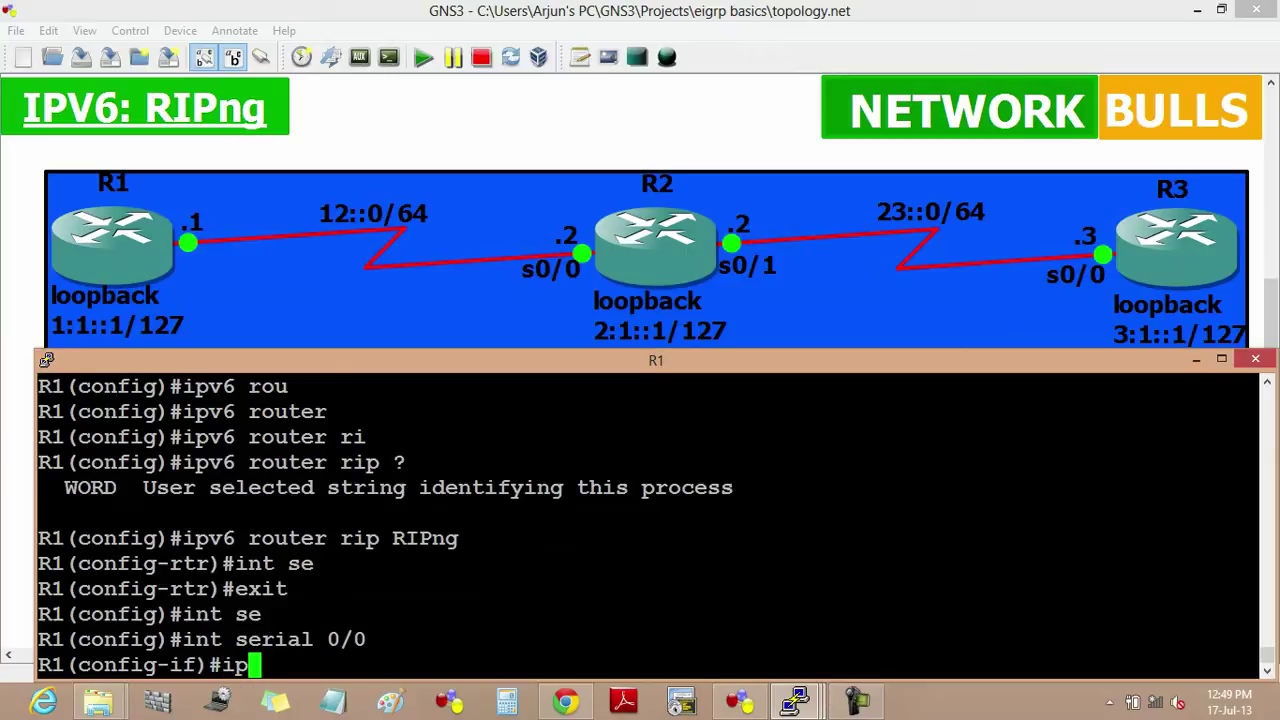
{"action": "key", "text": "Tab"}
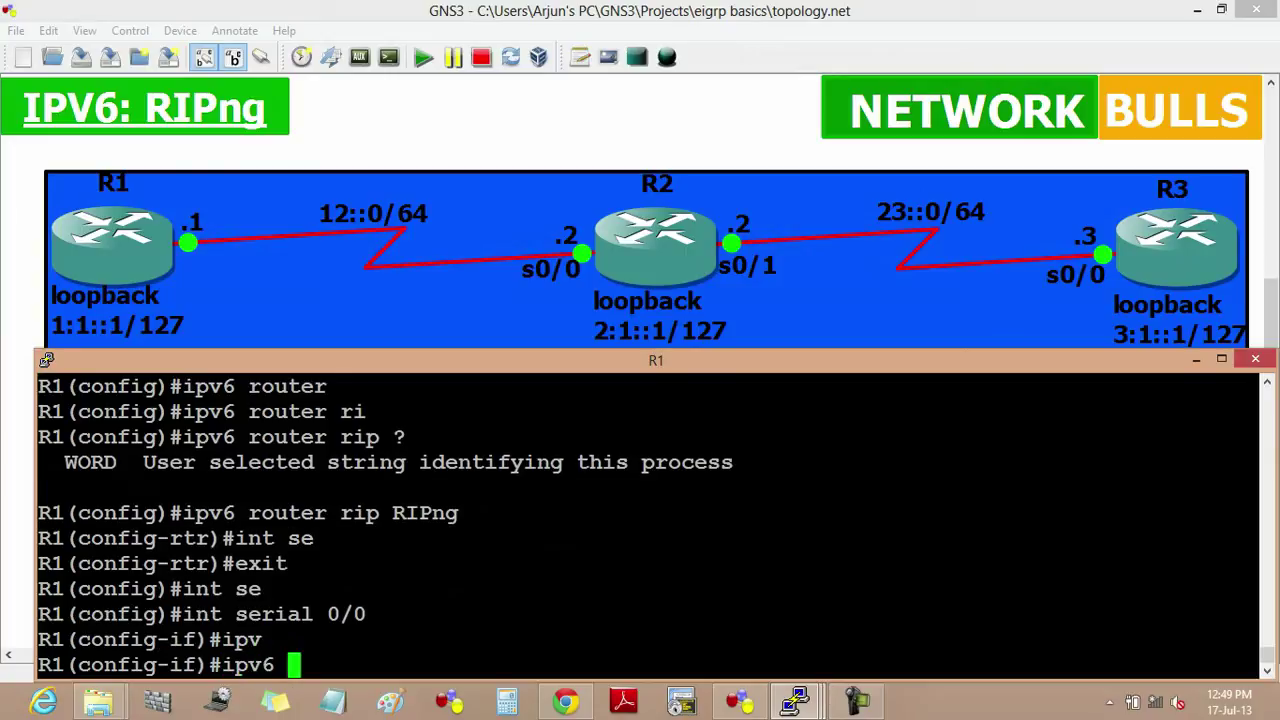
{"action": "type", "text": "ri"}
{"action": "key", "text": "Tab"}
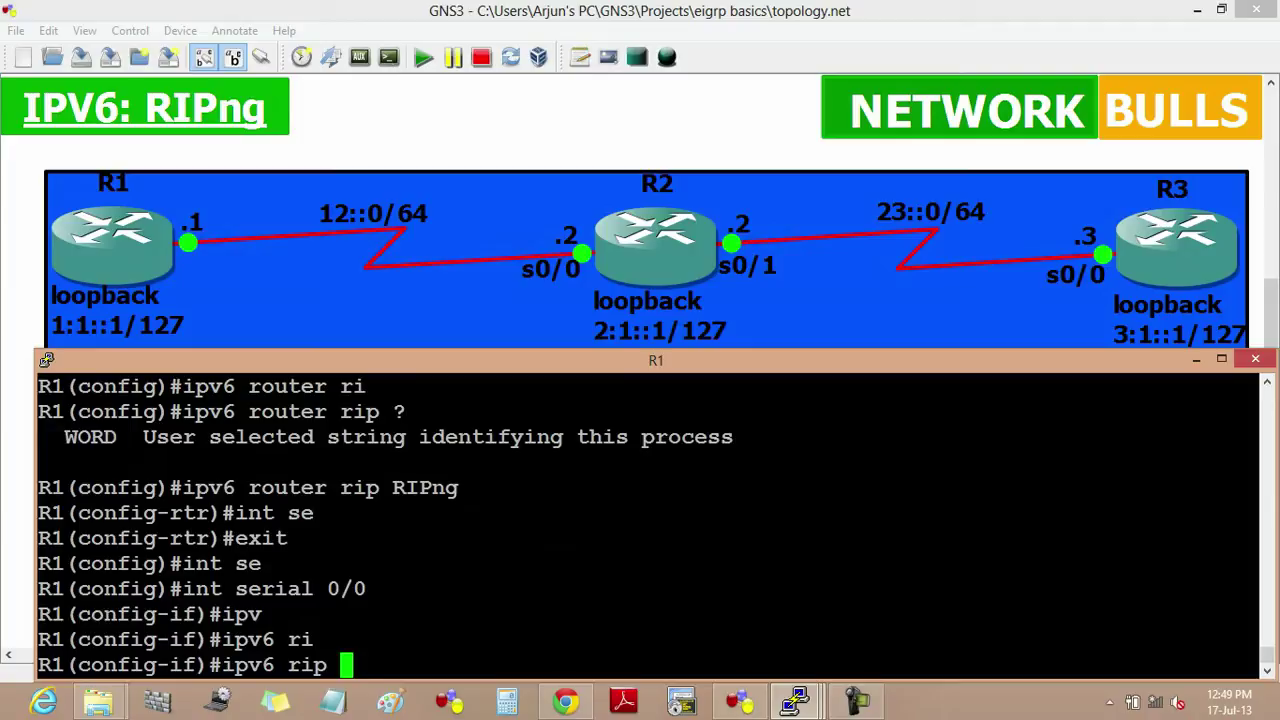
{"action": "type", "text": "RIPn"}
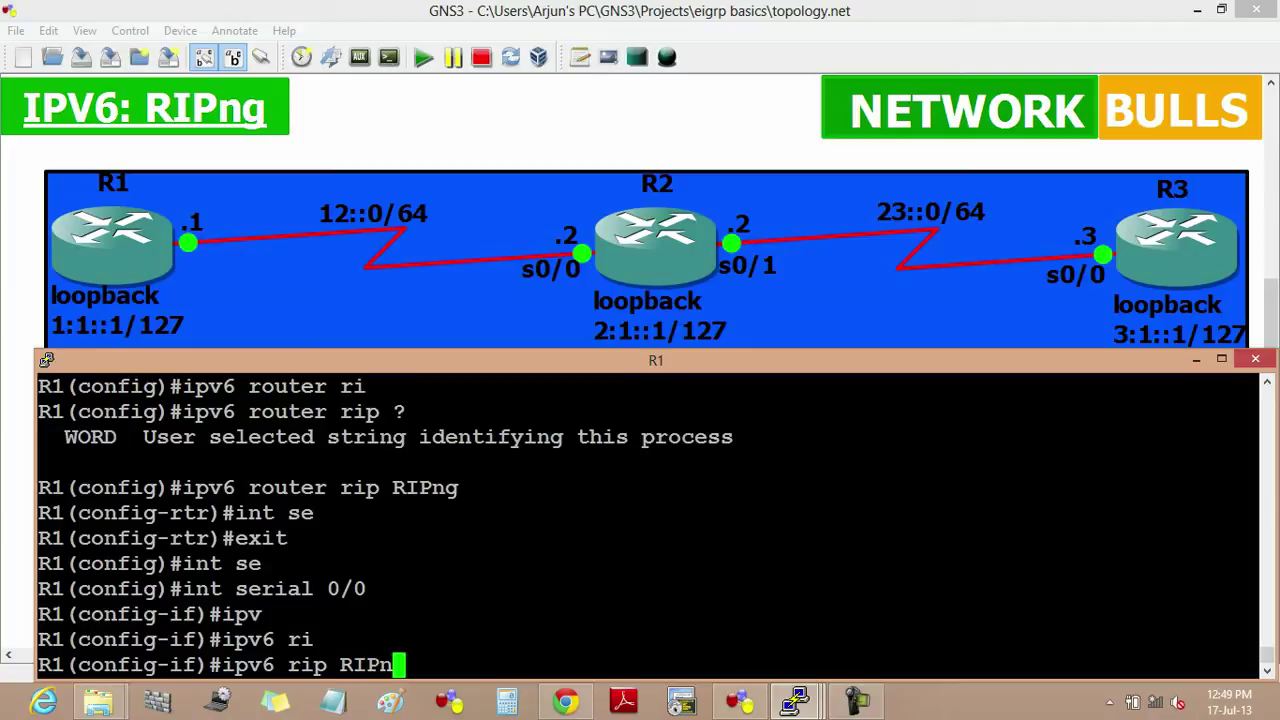
{"action": "type", "text": "g en"}
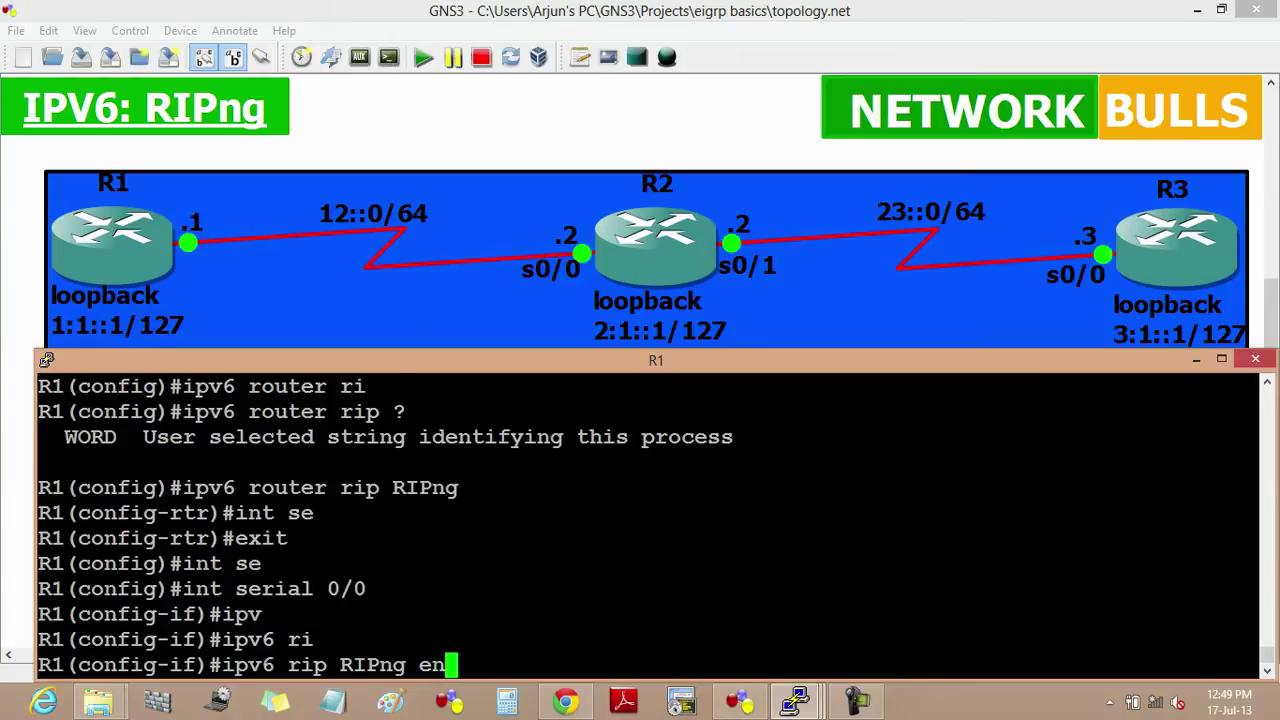
{"action": "key", "text": "Tab"}
{"action": "key", "text": "Return"}
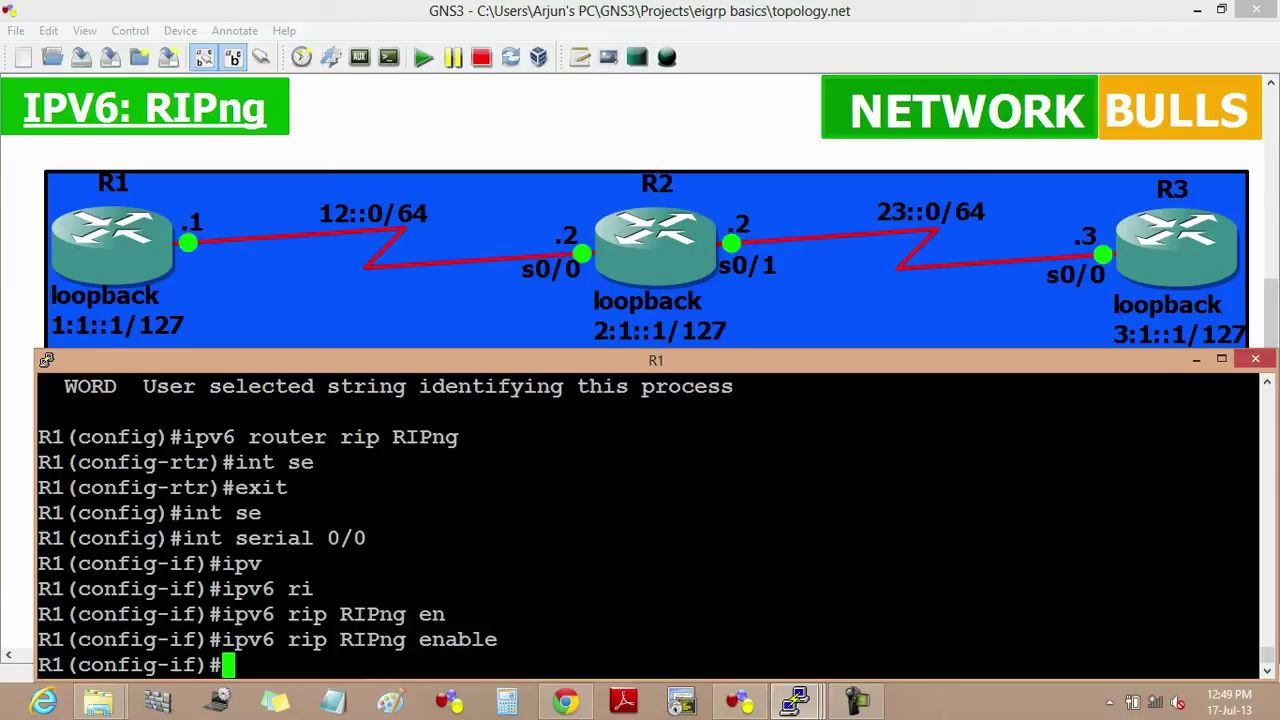
Leave Serial0/0 and enter the Loopback1 interface configuration on R1
{"action": "type", "text": "int lo"}
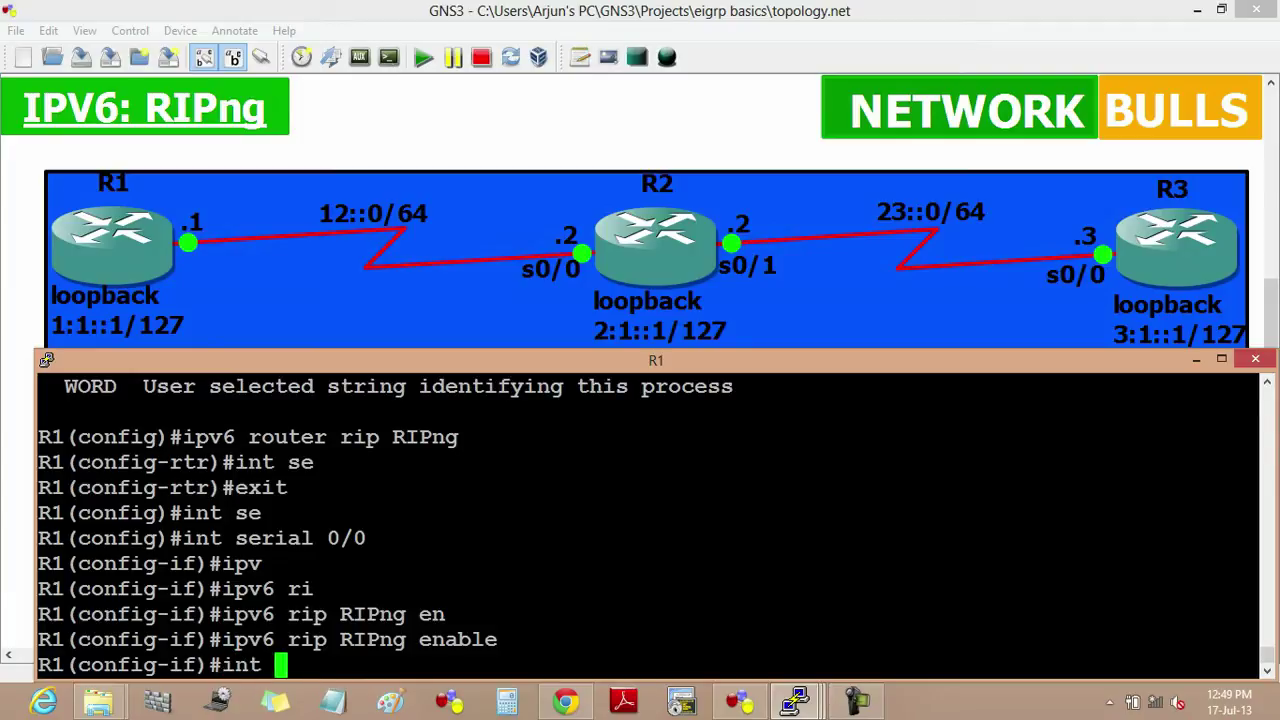
{"action": "key", "text": "Tab"}
{"action": "key", "text": "BackSpace"}
{"action": "key", "text": "BackSpace"}
{"action": "key", "text": "BackSpace"}
{"action": "key", "text": "BackSpace"}
{"action": "key", "text": "BackSpace"}
{"action": "key", "text": "BackSpace"}
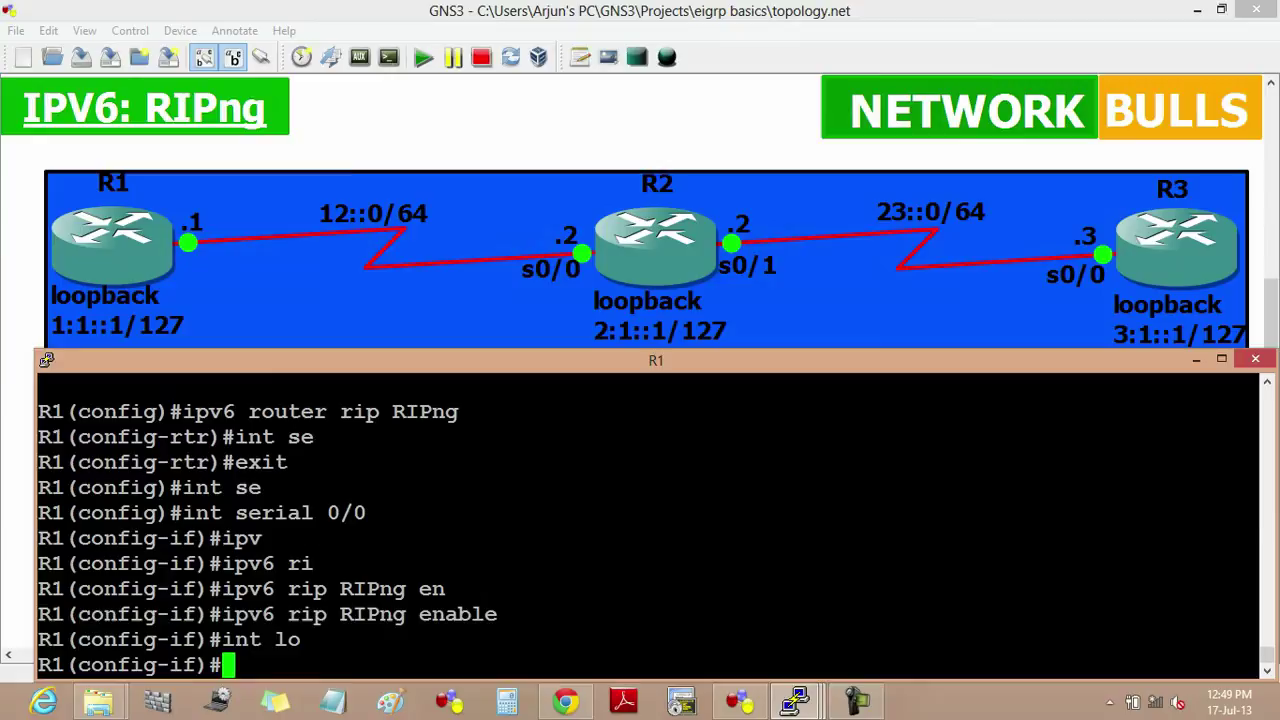
{"action": "type", "text": "exit"}
{"action": "key", "text": "Return"}
{"action": "type", "text": "int lo"}
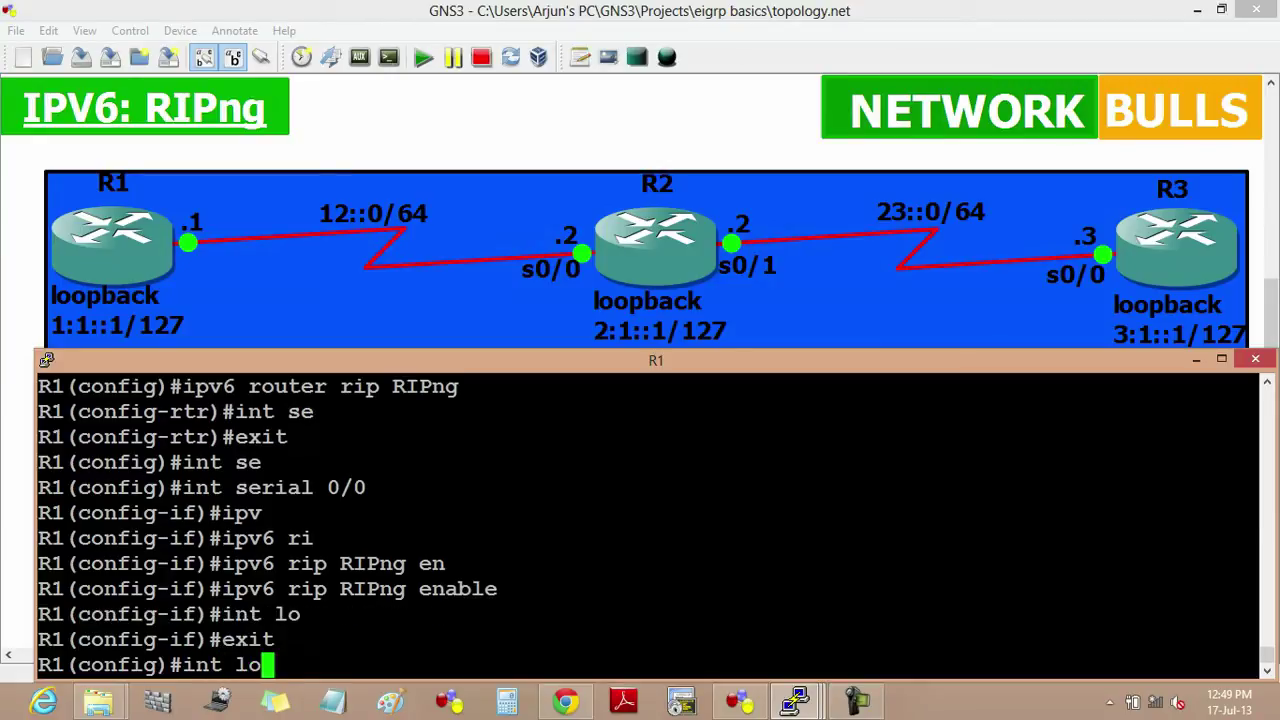
{"action": "key", "text": "Tab"}
{"action": "type", "text": "1"}
{"action": "key", "text": "Return"}
Enable RIPng on Loopback1, then exit back to R1's privileged prompt
{"action": "type", "text": "ipv"}
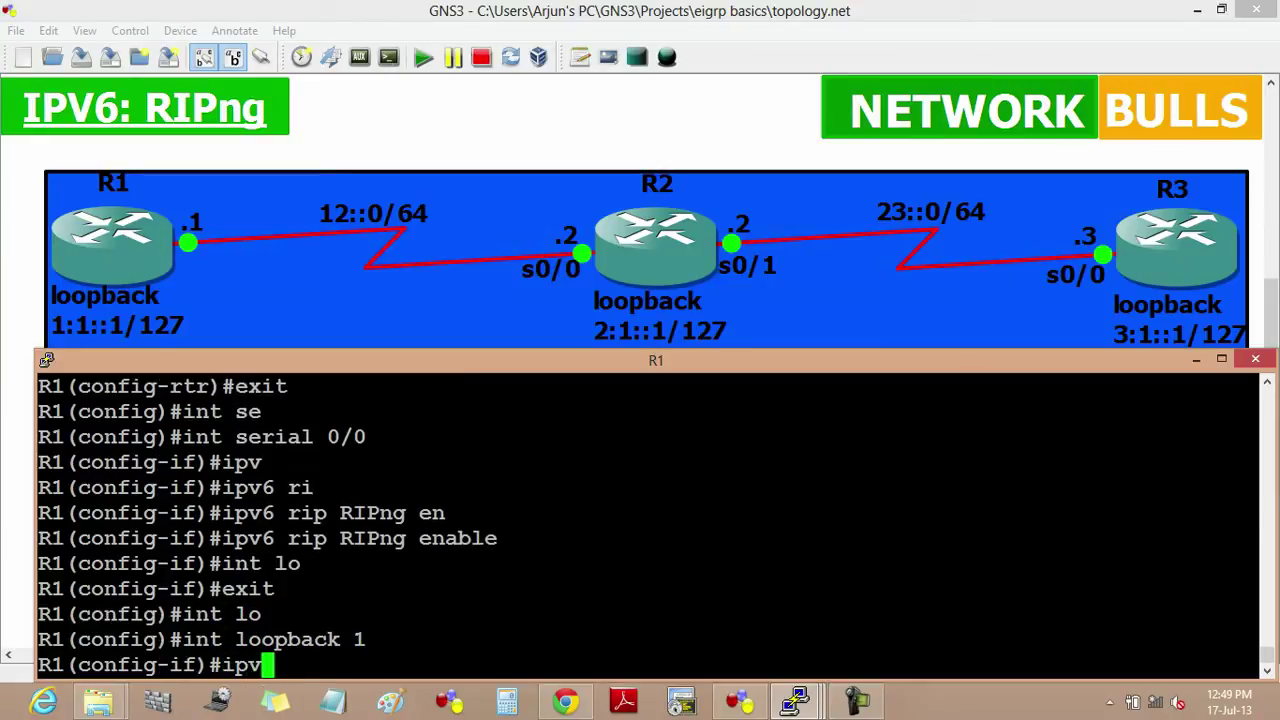
{"action": "key", "text": "Tab"}
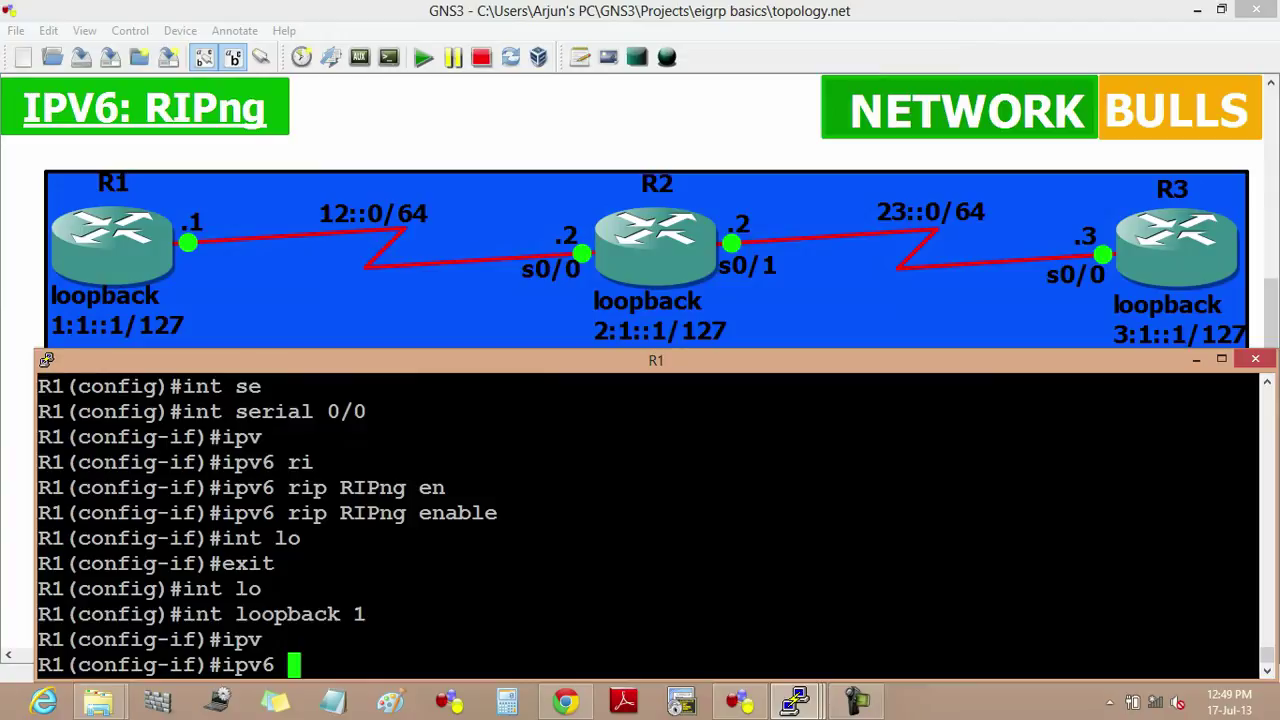
{"action": "type", "text": "ri"}
{"action": "key", "text": "Tab"}
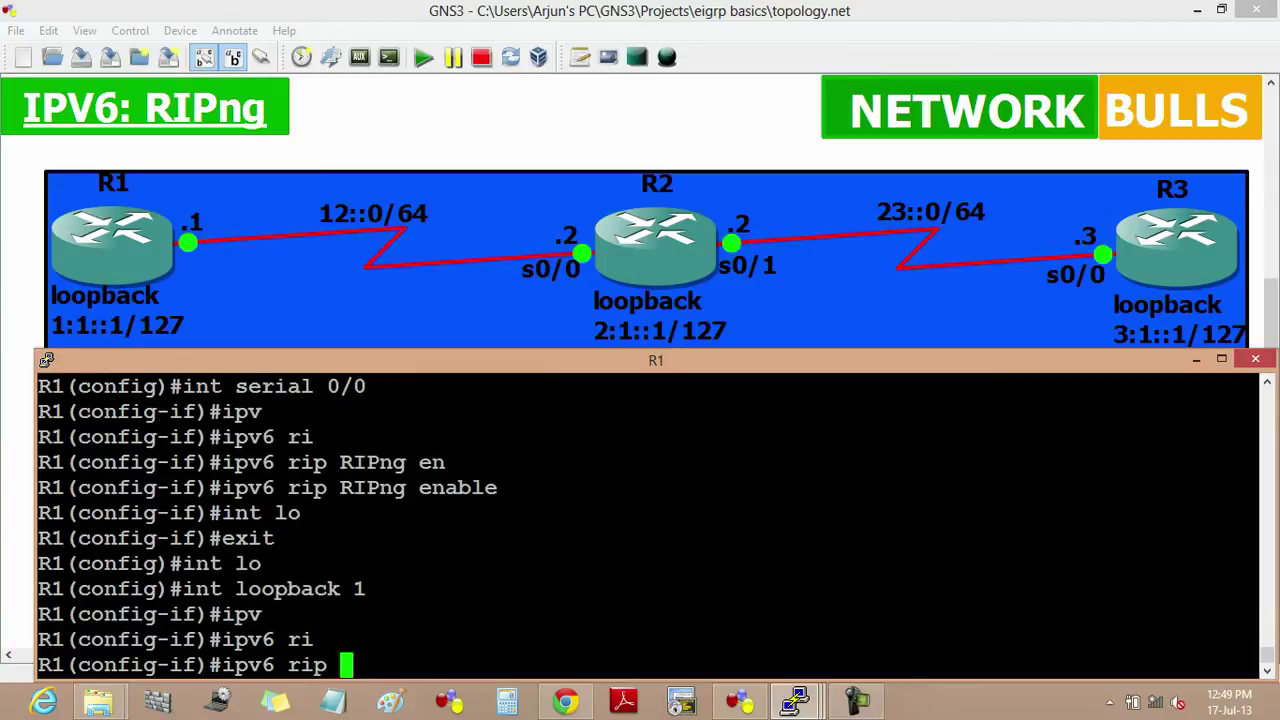
{"action": "type", "text": "RIP"}
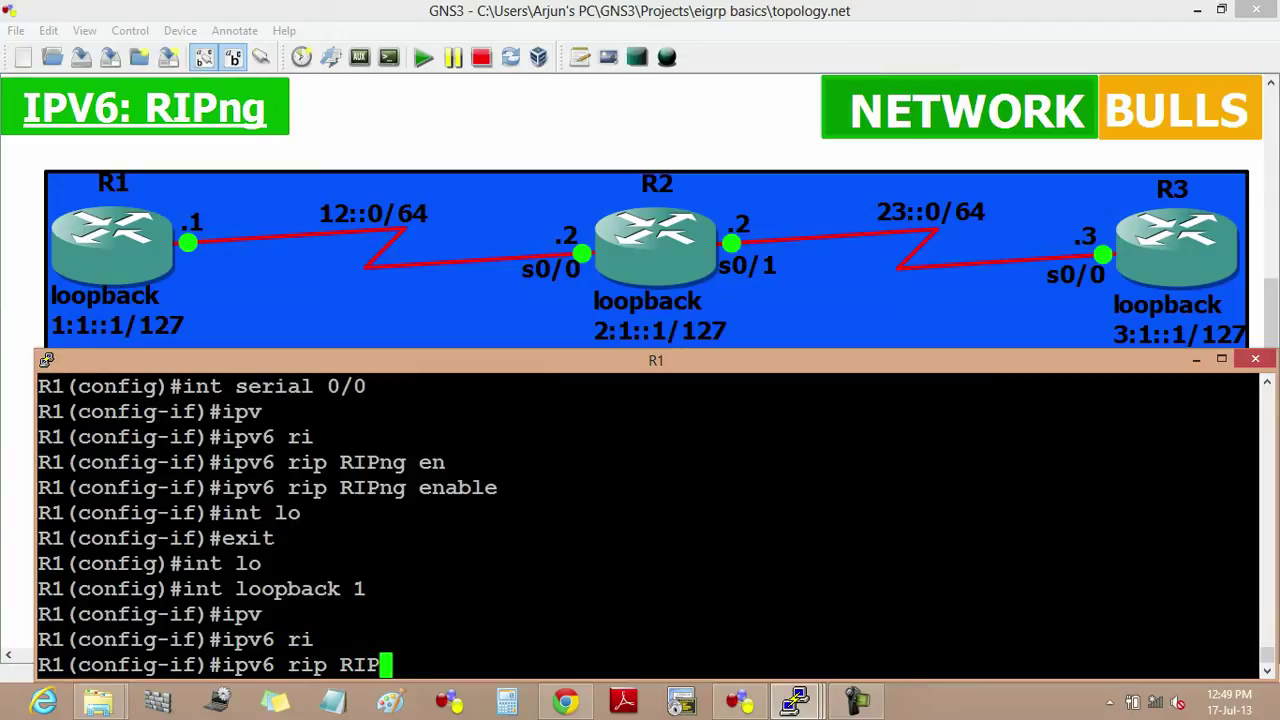
{"action": "type", "text": "ng en"}
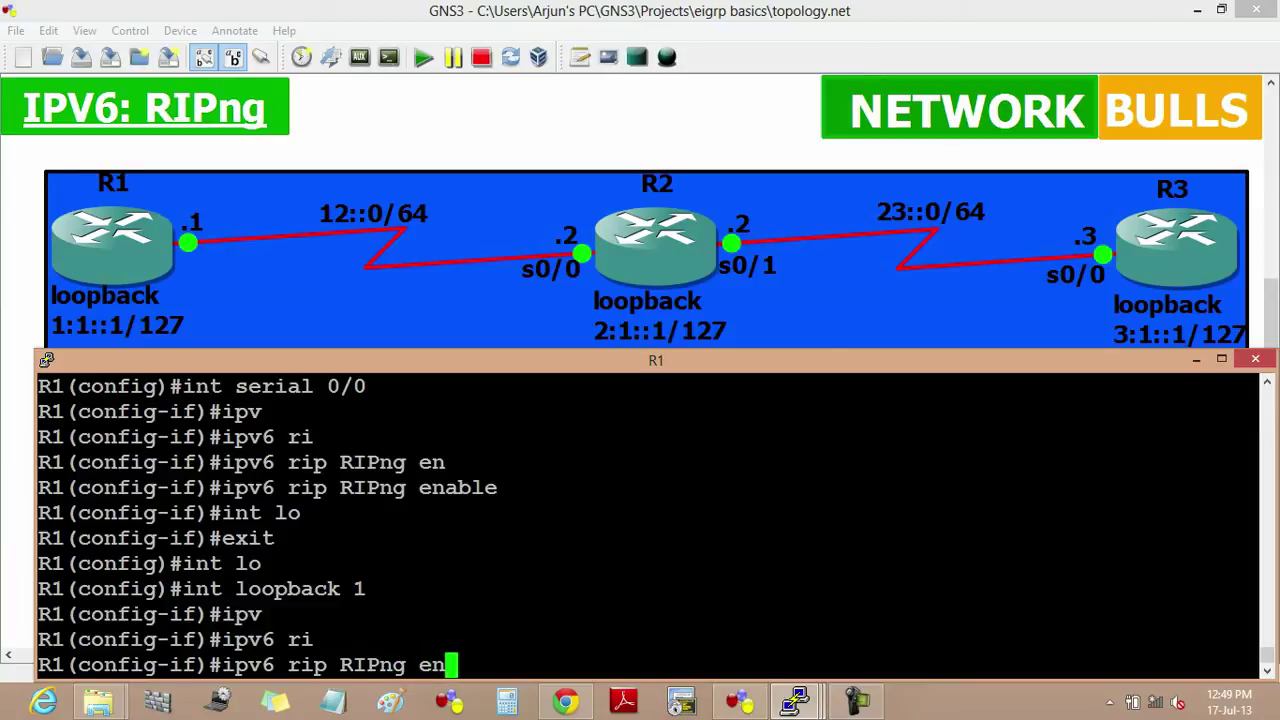
{"action": "key", "text": "Tab"}
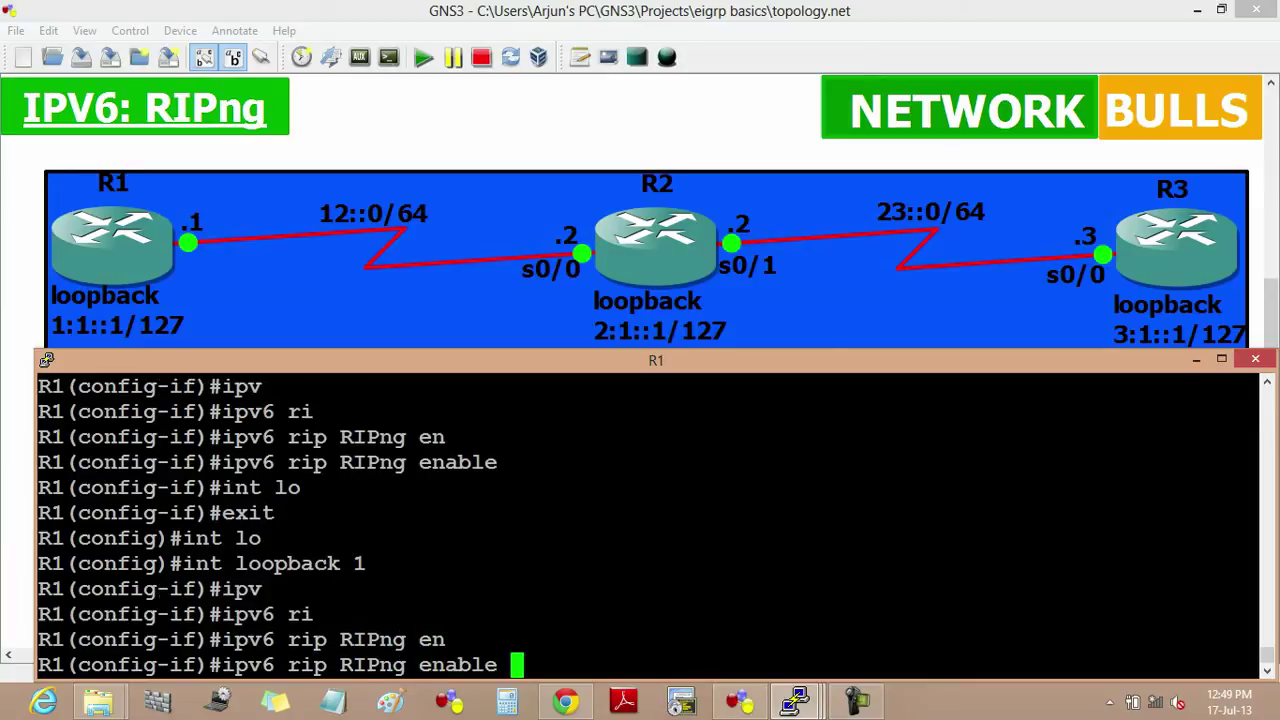
{"action": "key", "text": "Return"}
{"action": "type", "text": "EXIT"}
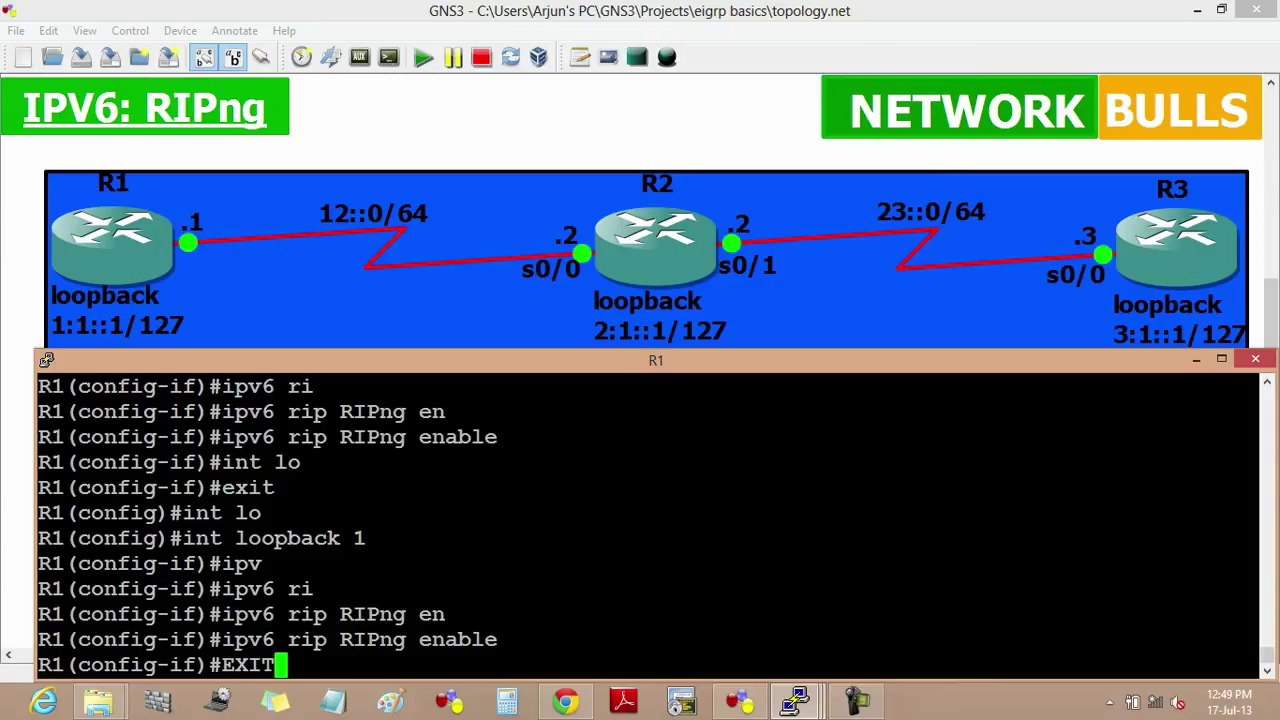
{"action": "key", "text": "Return"}
{"action": "key", "text": "ctrl+z"}
{"action": "key", "text": "Return"}
{"action": "key", "text": "Return"}
{"action": "key", "text": "Return"}
{"action": "key", "text": "Return"}
{"action": "key", "text": "Return"}
{"action": "key", "text": "Return"}
{"action": "key", "text": "Return"}
{"action": "key", "text": "Return"}
{"action": "key", "text": "Return"}
{"action": "key", "text": "Return"}
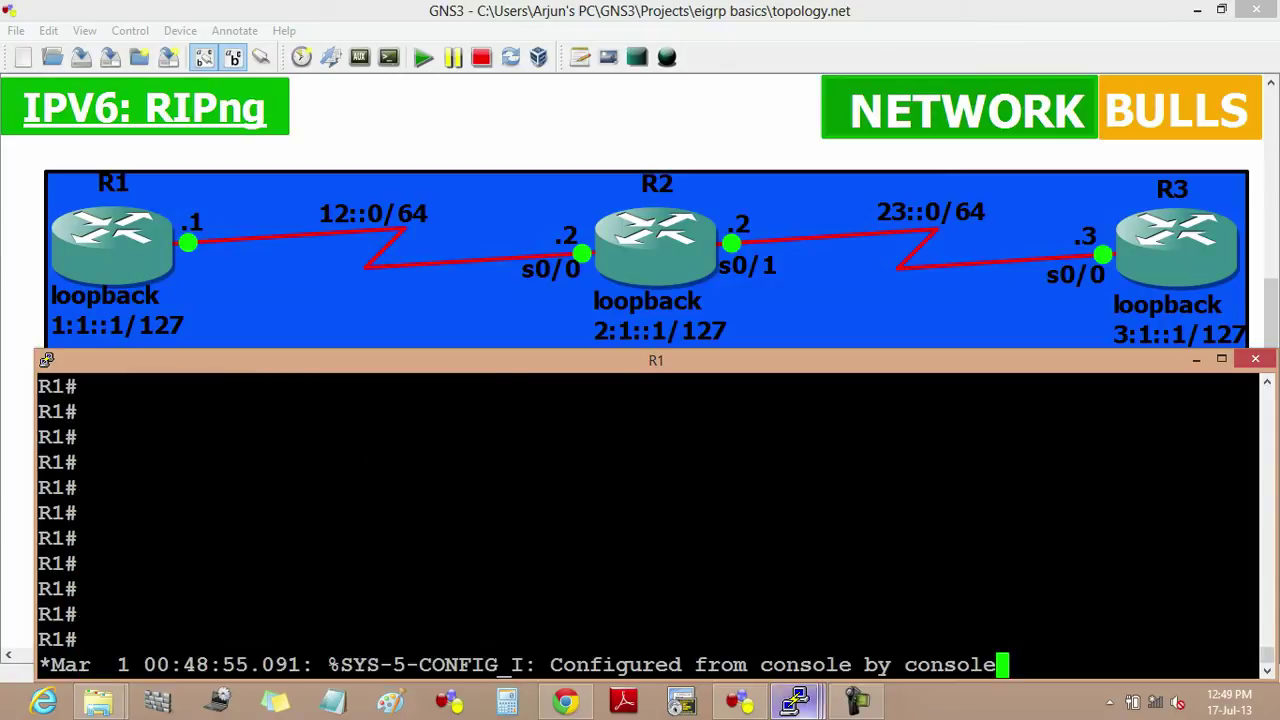
Bring R2's console to the front and clear the stray 'CONF T' input
{"action": "mouse_move", "coordinate": [795, 700]}
{"action": "left_click", "coordinate": [793, 625]}
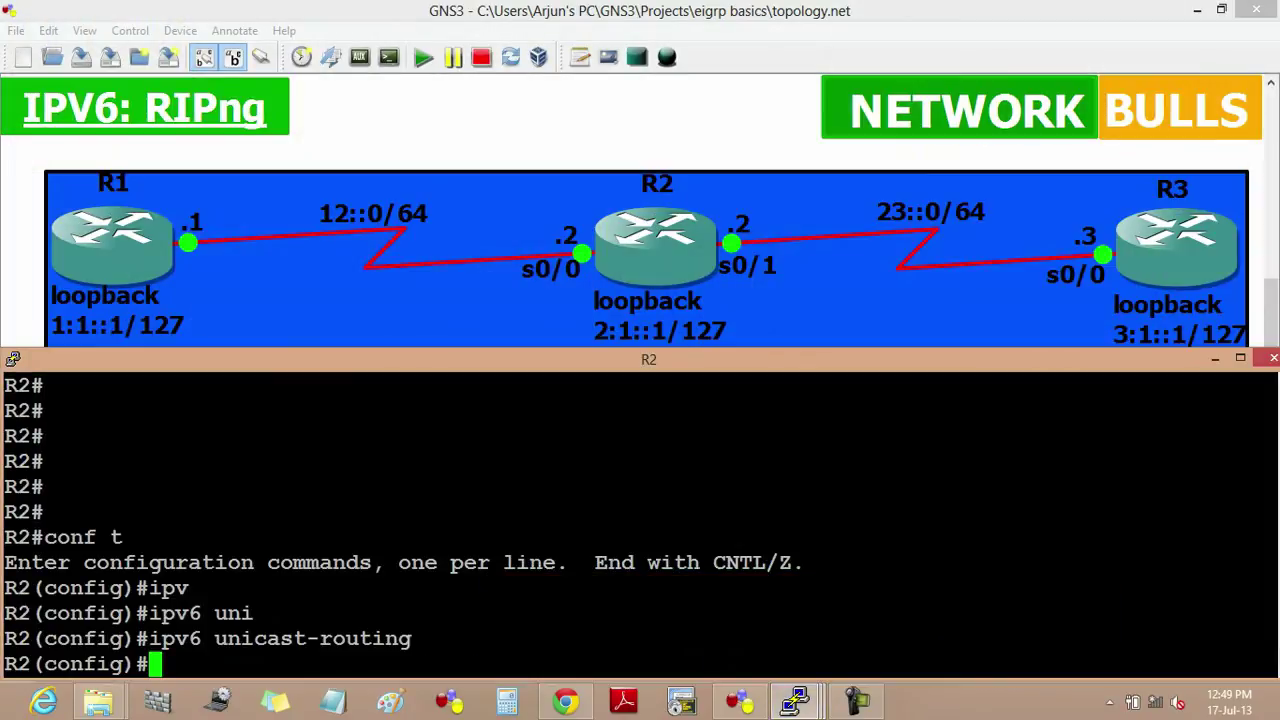
{"action": "type", "text": "CONF T"}
{"action": "key", "text": "BackSpace"}
{"action": "key", "text": "BackSpace"}
{"action": "key", "text": "BackSpace"}
{"action": "key", "text": "BackSpace"}
{"action": "key", "text": "BackSpace"}
{"action": "key", "text": "BackSpace"}
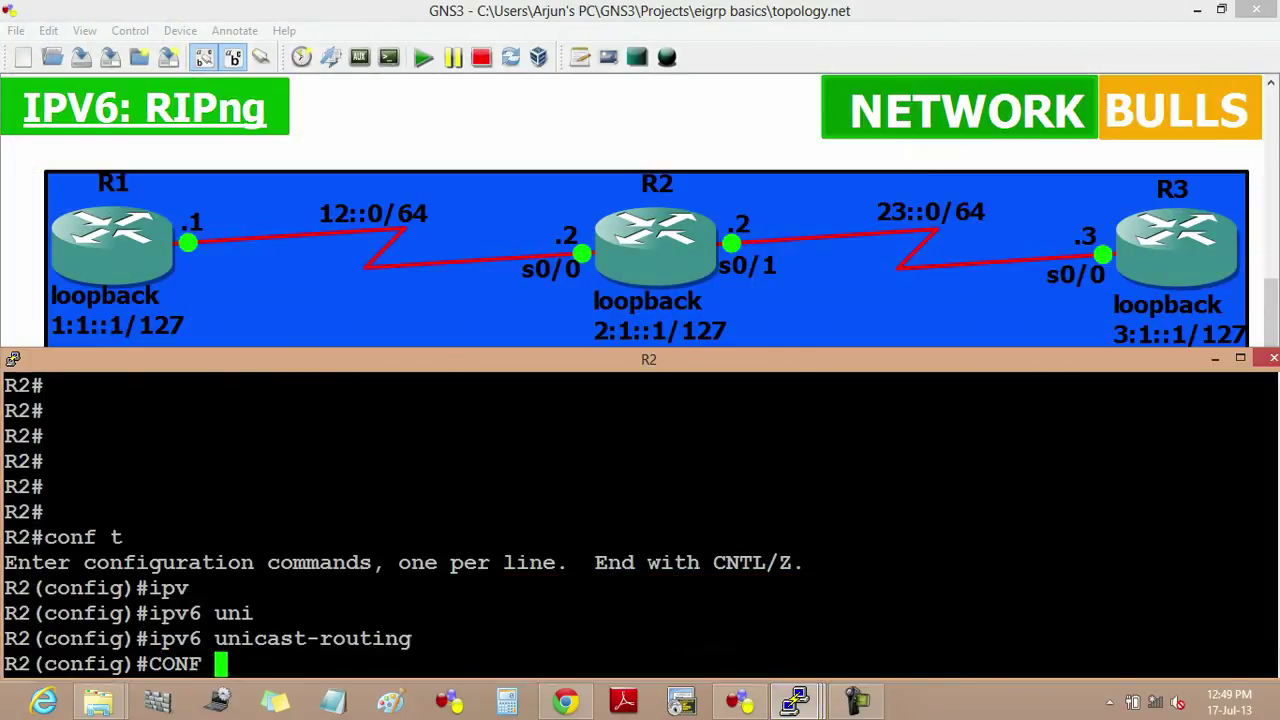
{"action": "key", "text": "Return"}
{"action": "key", "text": "Return"}
{"action": "key", "text": "Return"}
{"action": "key", "text": "Return"}
{"action": "key", "text": "Return"}
{"action": "key", "text": "Return"}
{"action": "key", "text": "Return"}
{"action": "key", "text": "Return"}
{"action": "key", "text": "Return"}
{"action": "key", "text": "Return"}
{"action": "key", "text": "Return"}
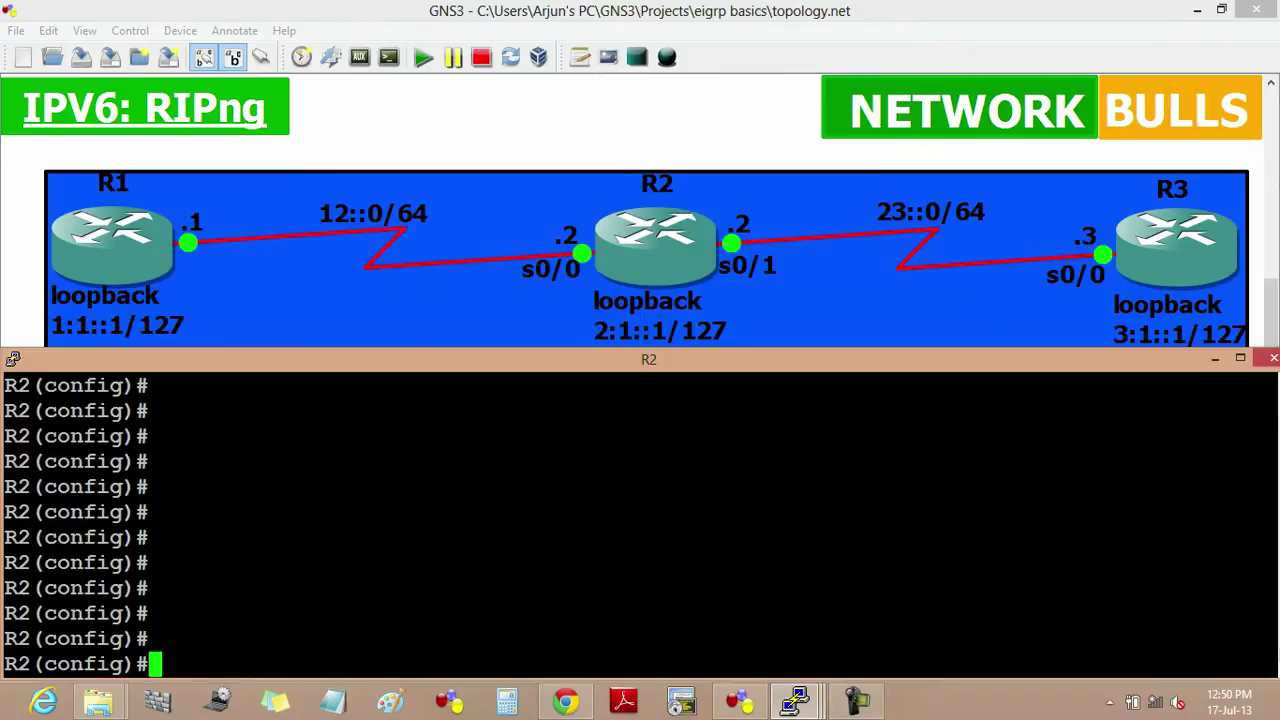
Run 'ipv6 router rip RIPng' on R2, then exit router configuration
{"action": "type", "text": "IPV"}
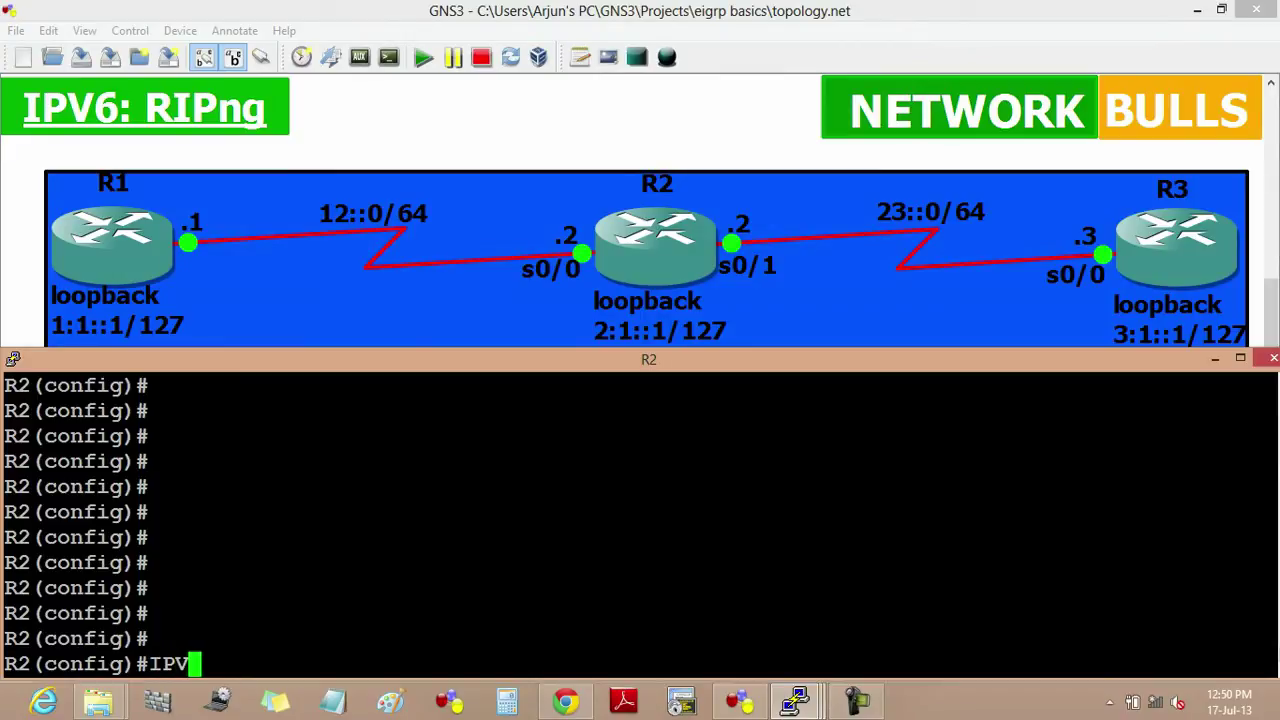
{"action": "key", "text": "Tab"}
{"action": "type", "text": "ROU"}
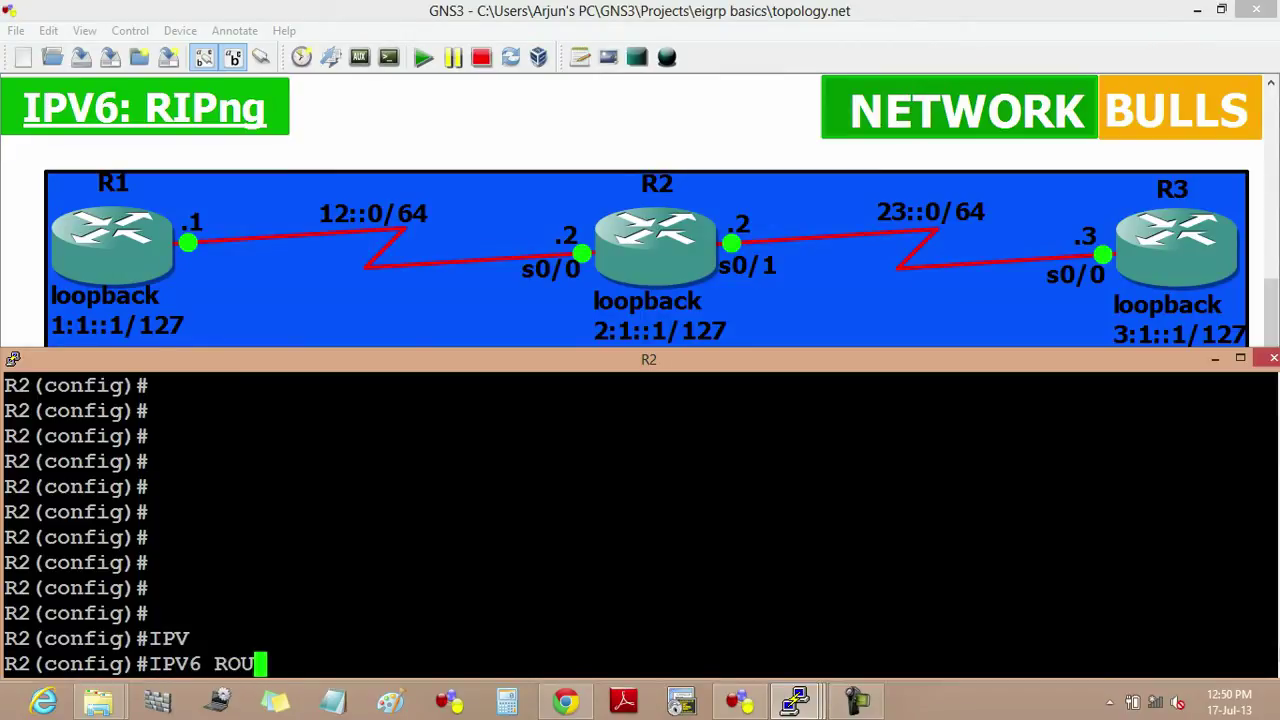
{"action": "key", "text": "Tab"}
{"action": "type", "text": "R"}
{"action": "key", "text": "Tab"}
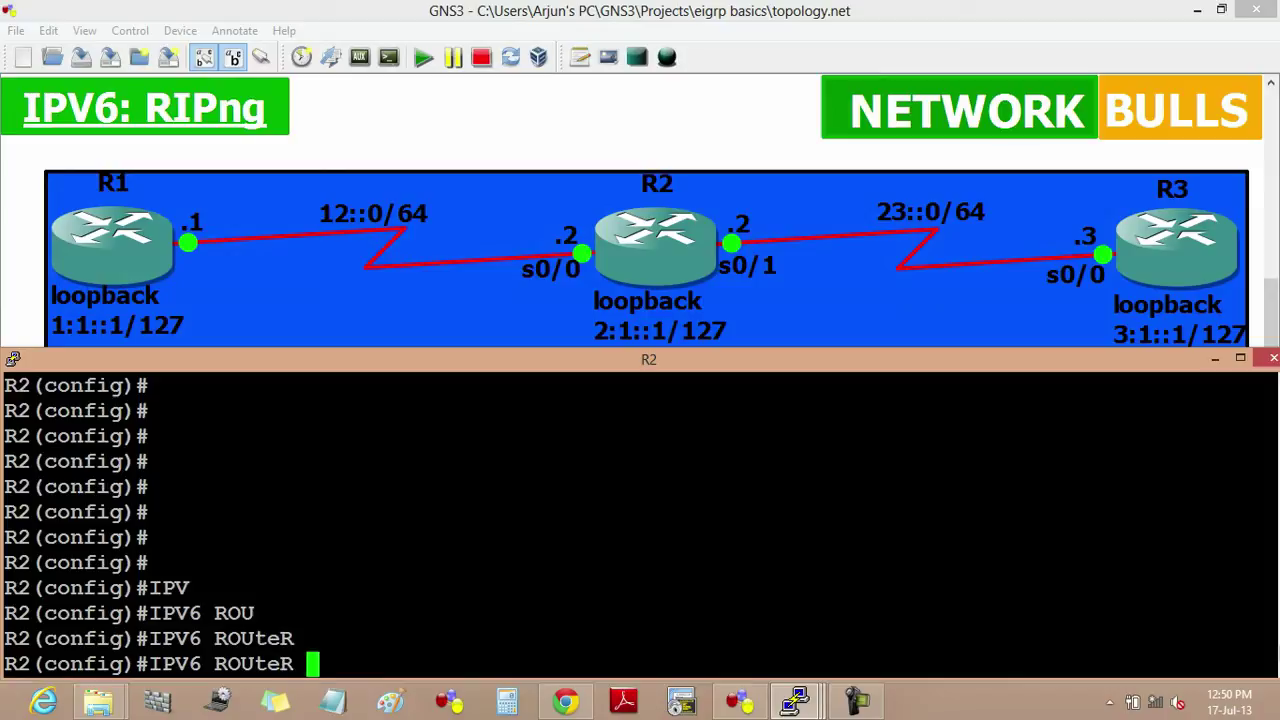
{"action": "type", "text": "RI"}
{"action": "key", "text": "Tab"}
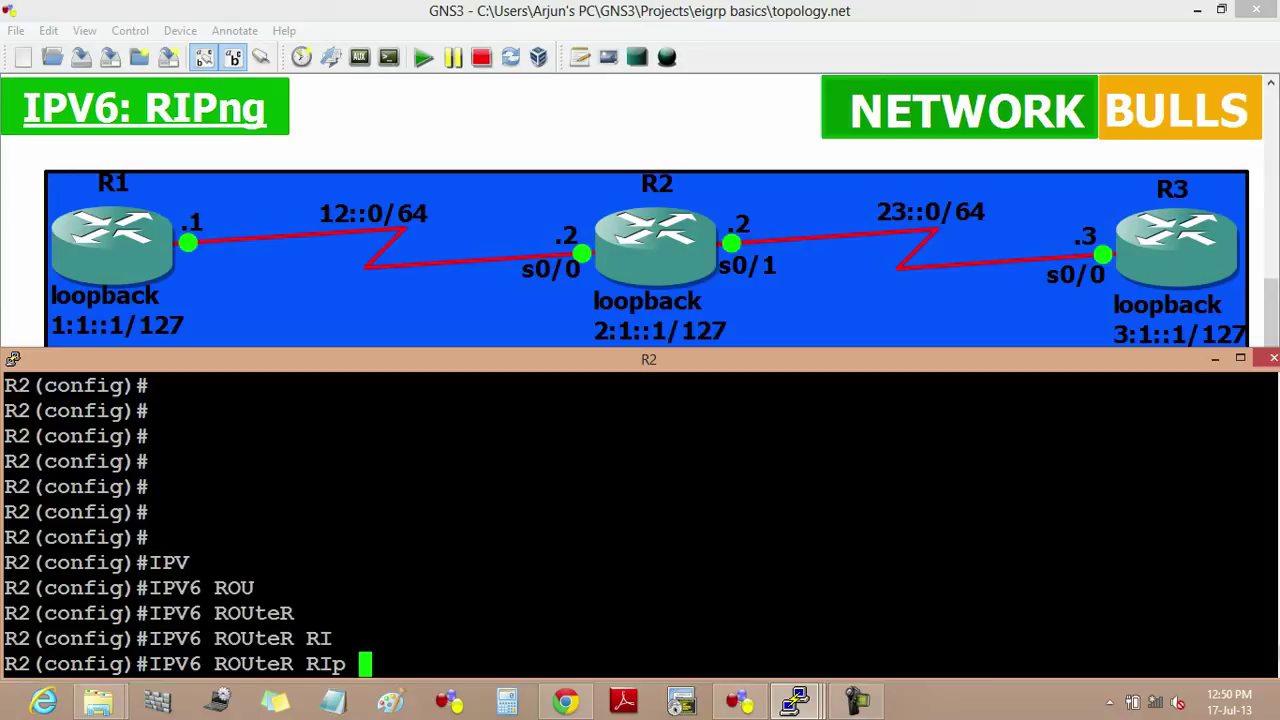
{"action": "type", "text": "RIP"}
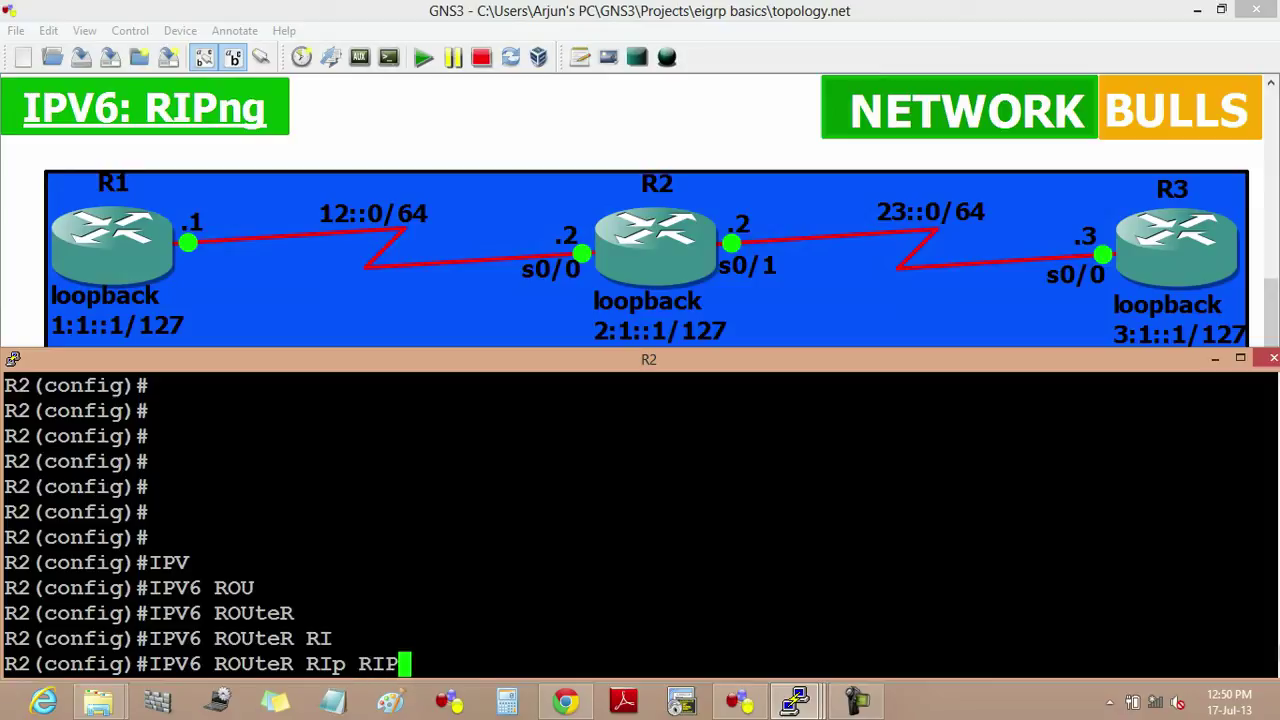
{"action": "type", "text": "ng"}
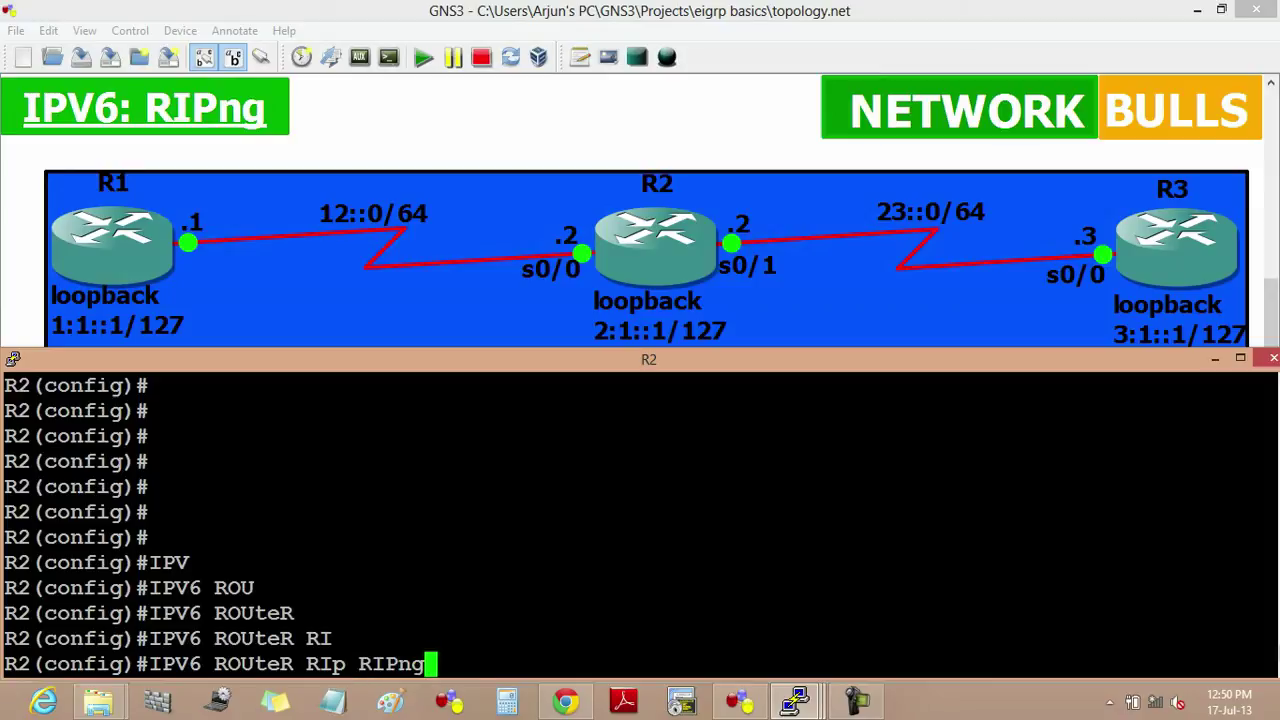
{"action": "key", "text": "Return"}
{"action": "type", "text": "exit"}
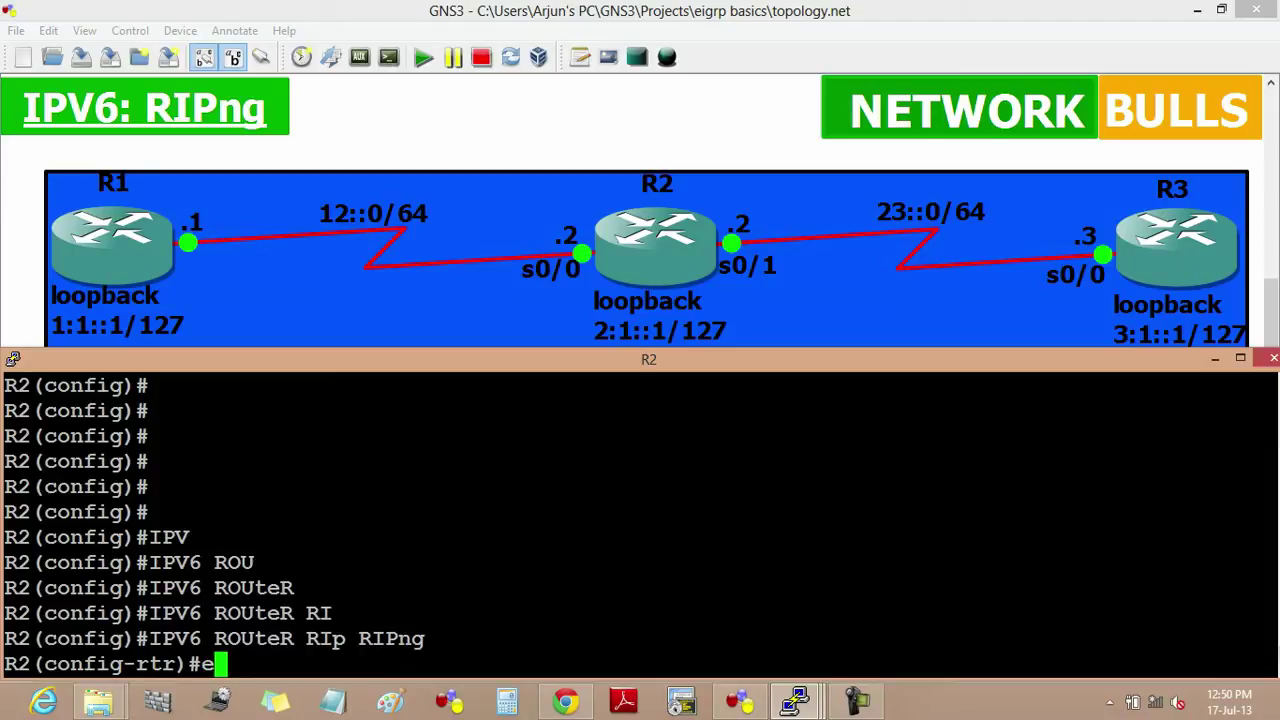
{"action": "key", "text": "Return"}
Enter the Serial0/0 interface configuration on R2
{"action": "type", "text": "int s"}
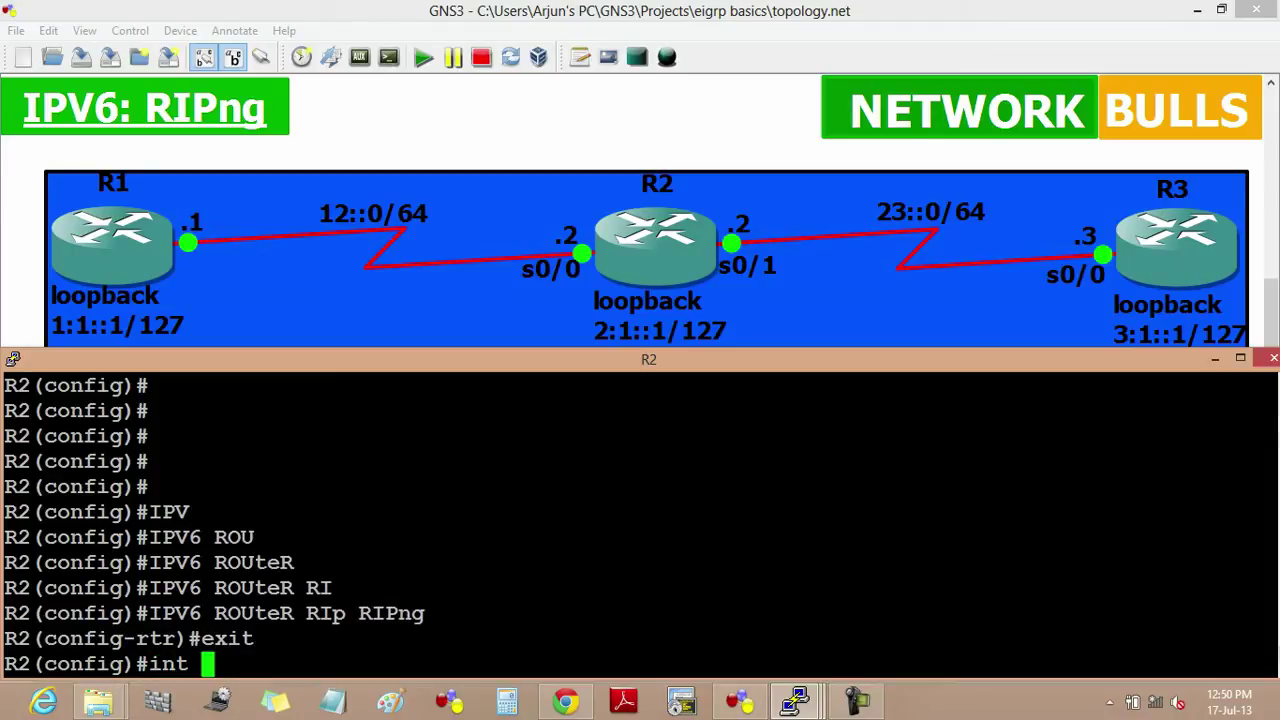
{"action": "key", "text": "Tab"}
{"action": "type", "text": "0/0"}
{"action": "key", "text": "Return"}
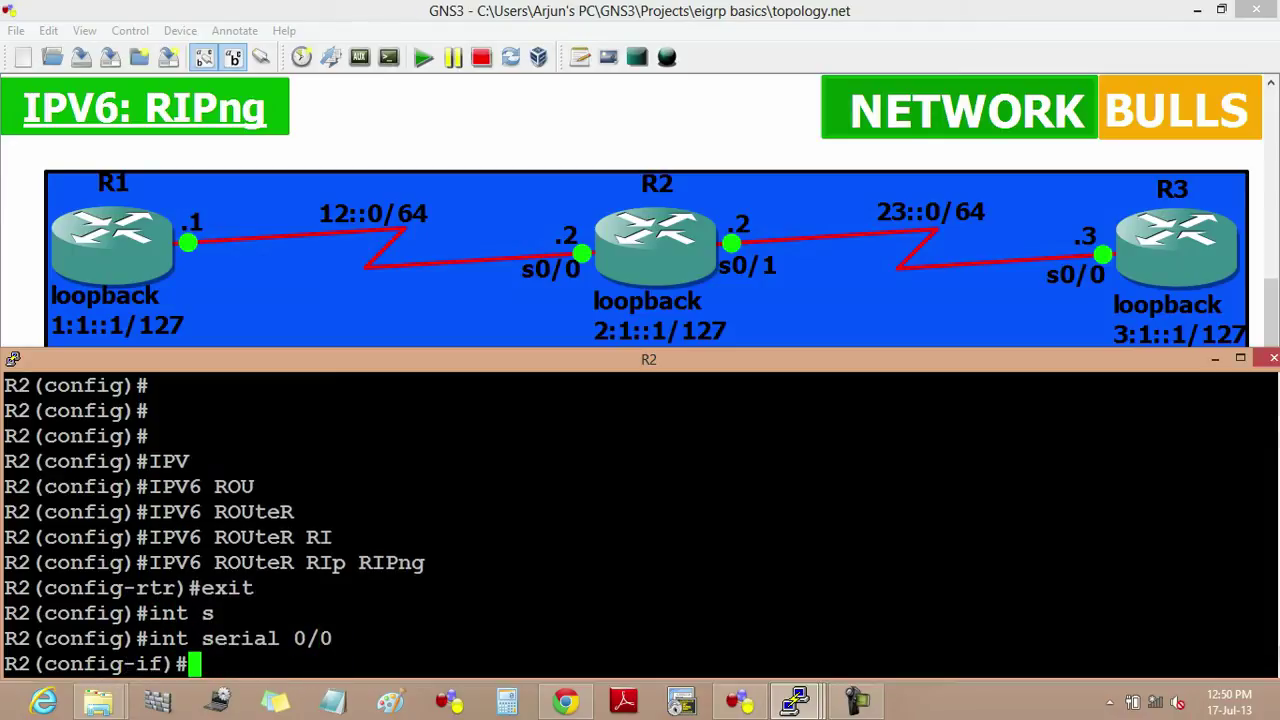
Enable RIPng on R2's Serial0/0 with 'ipv6 rip RIPng enable', fixing typos
{"action": "type", "text": "ipv"}
{"action": "key", "text": "Tab"}
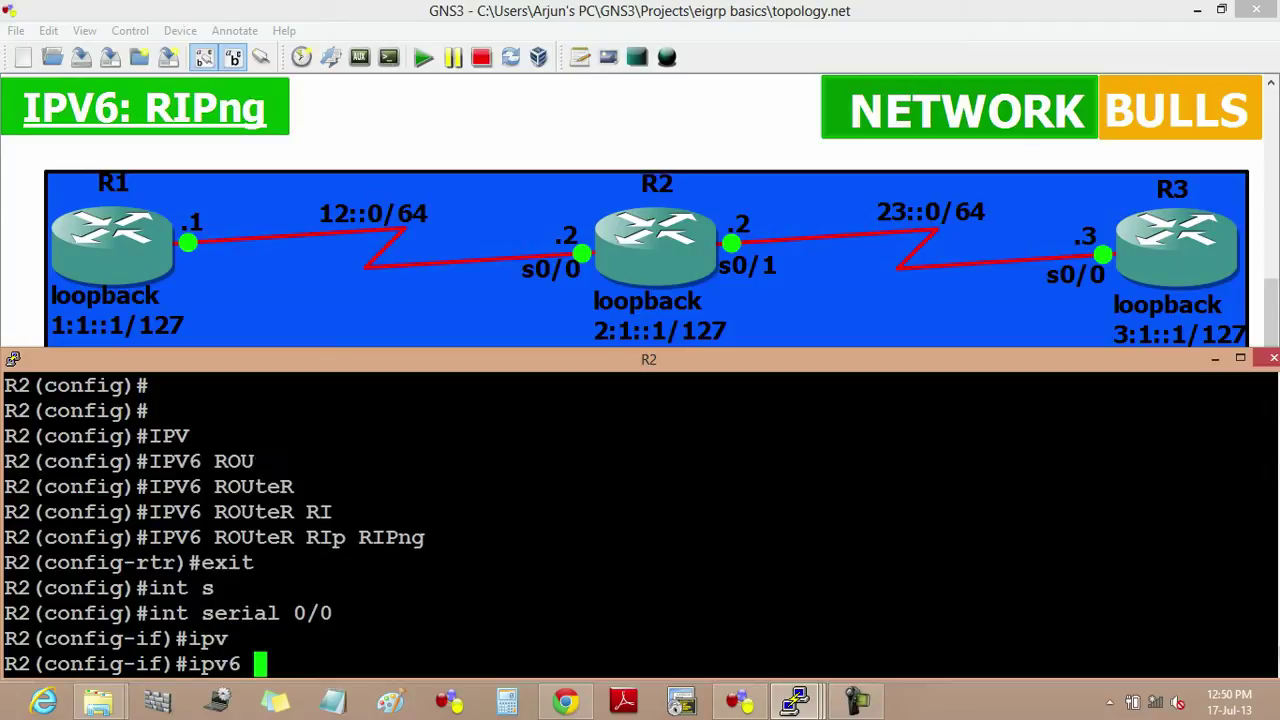
{"action": "type", "text": "router "}
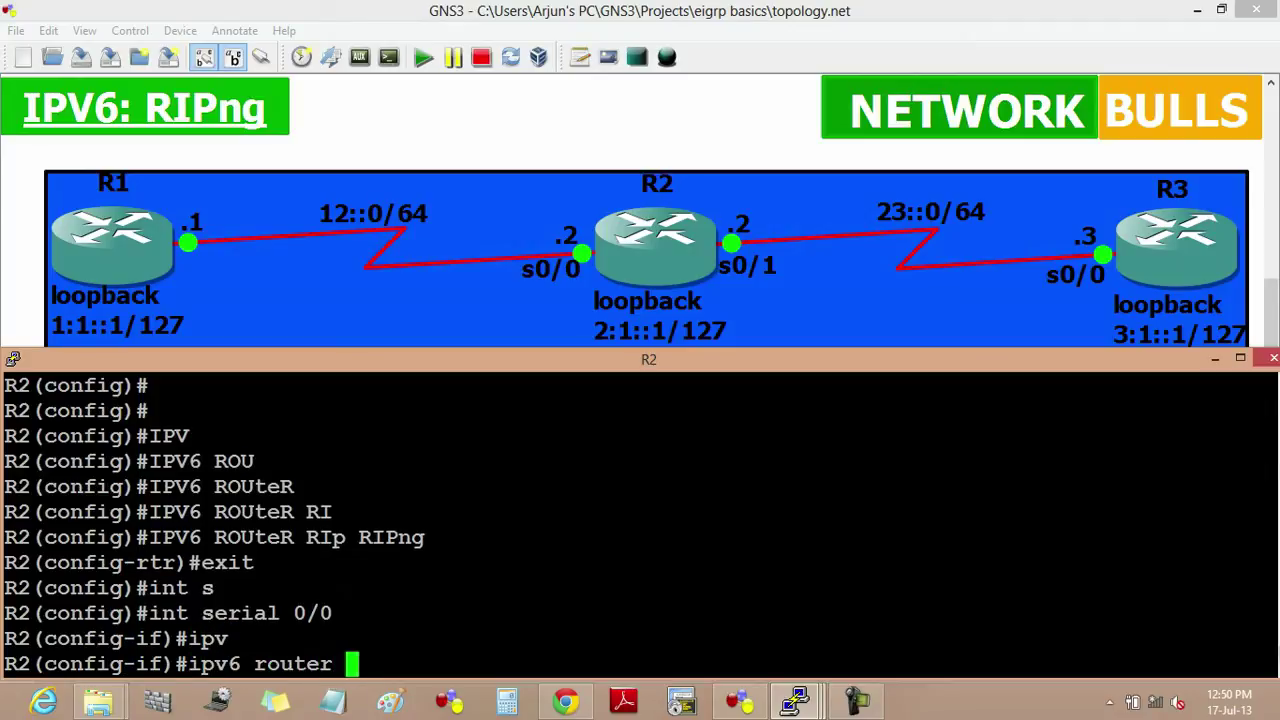
{"action": "type", "text": "ri"}
{"action": "key", "text": "BackSpace"}
{"action": "key", "text": "BackSpace"}
{"action": "type", "text": "ri"}
{"action": "key", "text": "Tab"}
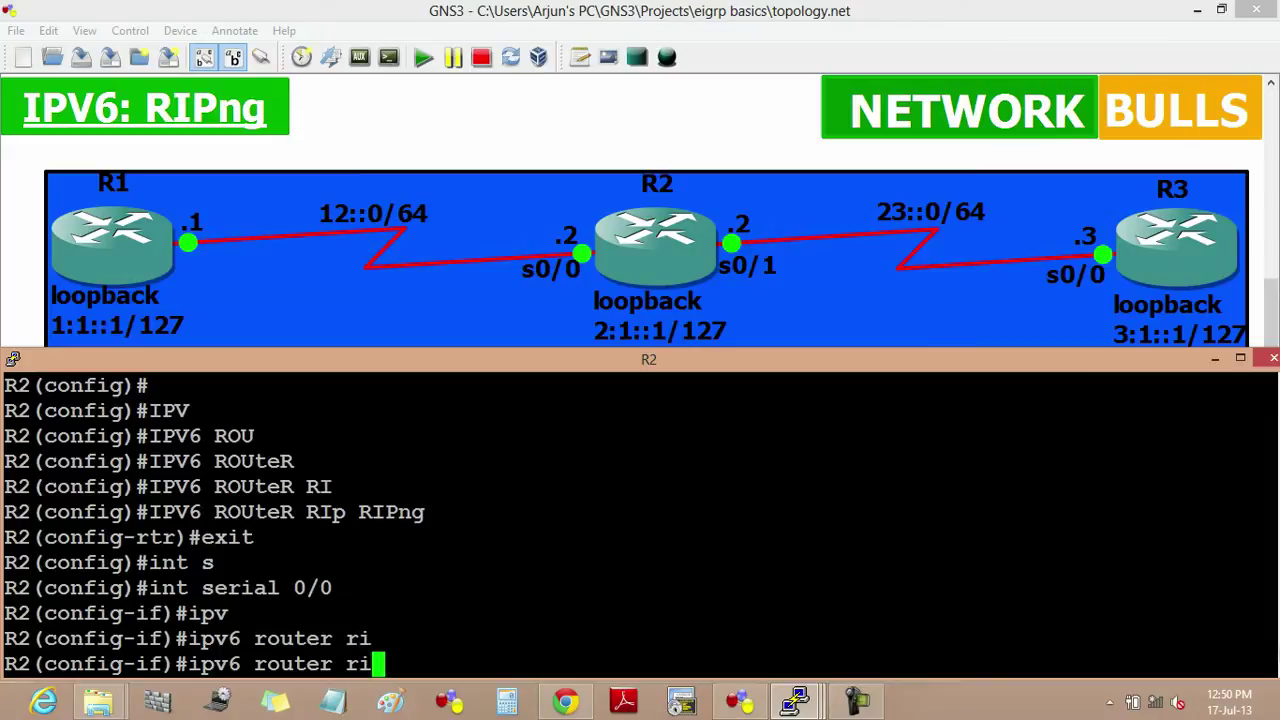
{"action": "type", "text": "p"}
{"action": "key", "text": "BackSpace"}
{"action": "key", "text": "BackSpace"}
{"action": "key", "text": "BackSpace"}
{"action": "key", "text": "BackSpace"}
{"action": "key", "text": "BackSpace"}
{"action": "key", "text": "BackSpace"}
{"action": "key", "text": "BackSpace"}
{"action": "key", "text": "BackSpace"}
{"action": "key", "text": "BackSpace"}
{"action": "key", "text": "BackSpace"}
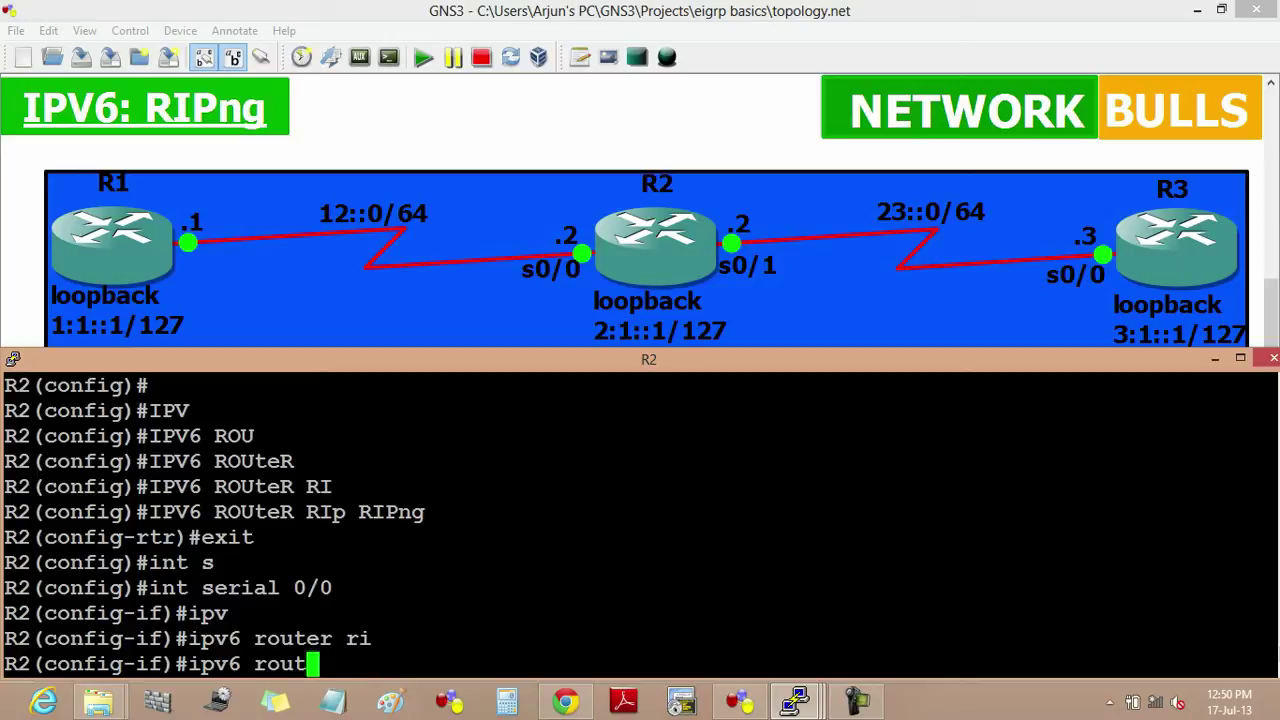
{"action": "type", "text": "rip RIPNG"}
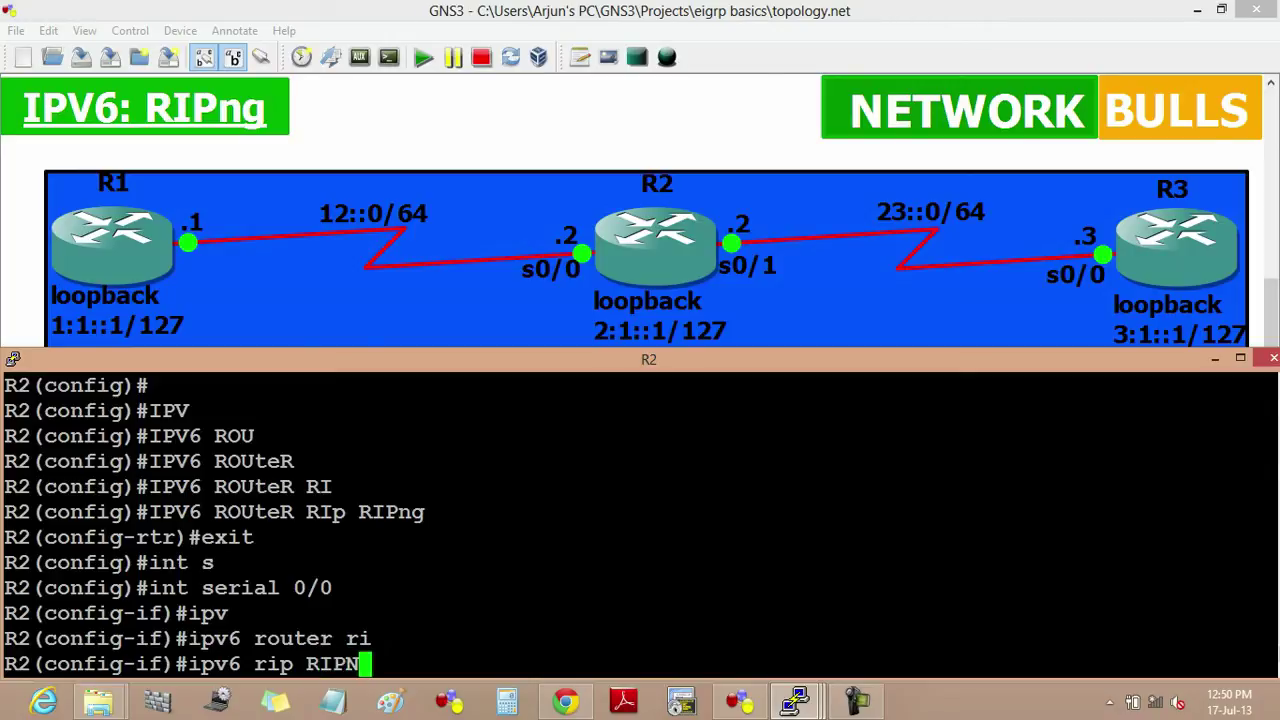
{"action": "key", "text": "BackSpace"}
{"action": "key", "text": "BackSpace"}
{"action": "key", "text": "BackSpace"}
{"action": "type", "text": "ng EN"}
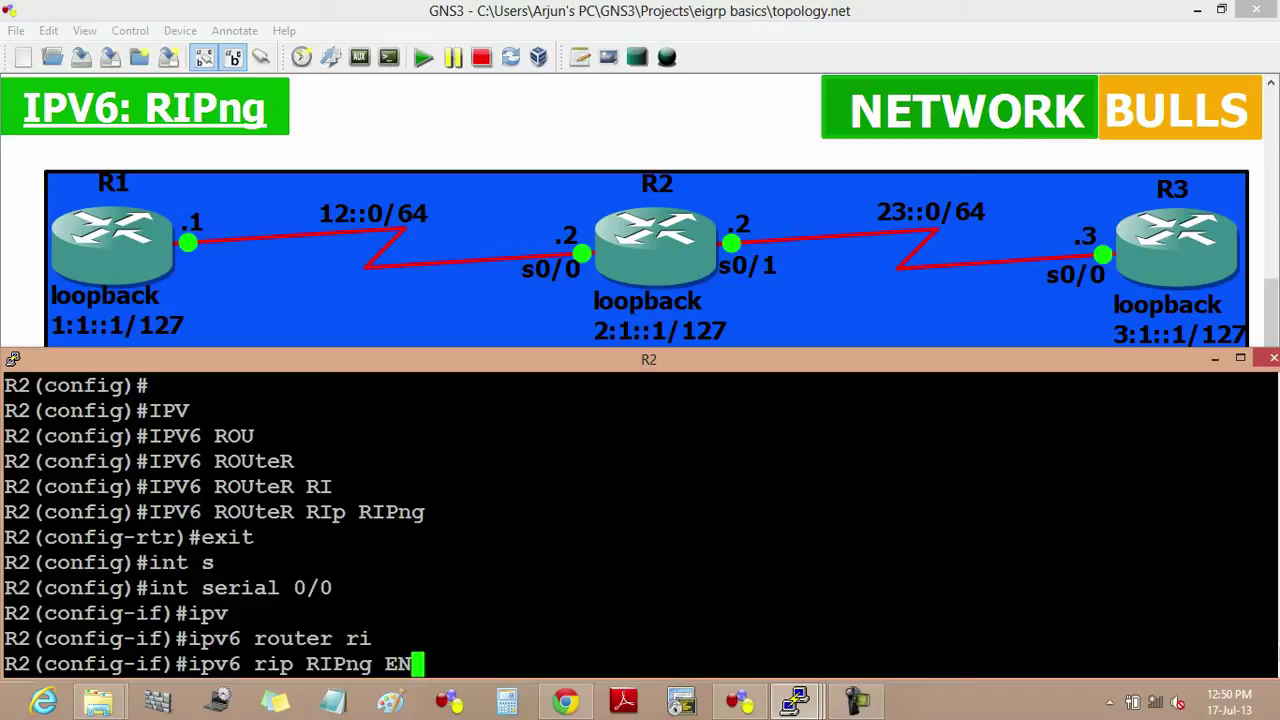
{"action": "key", "text": "Tab"}
{"action": "key", "text": "Return"}
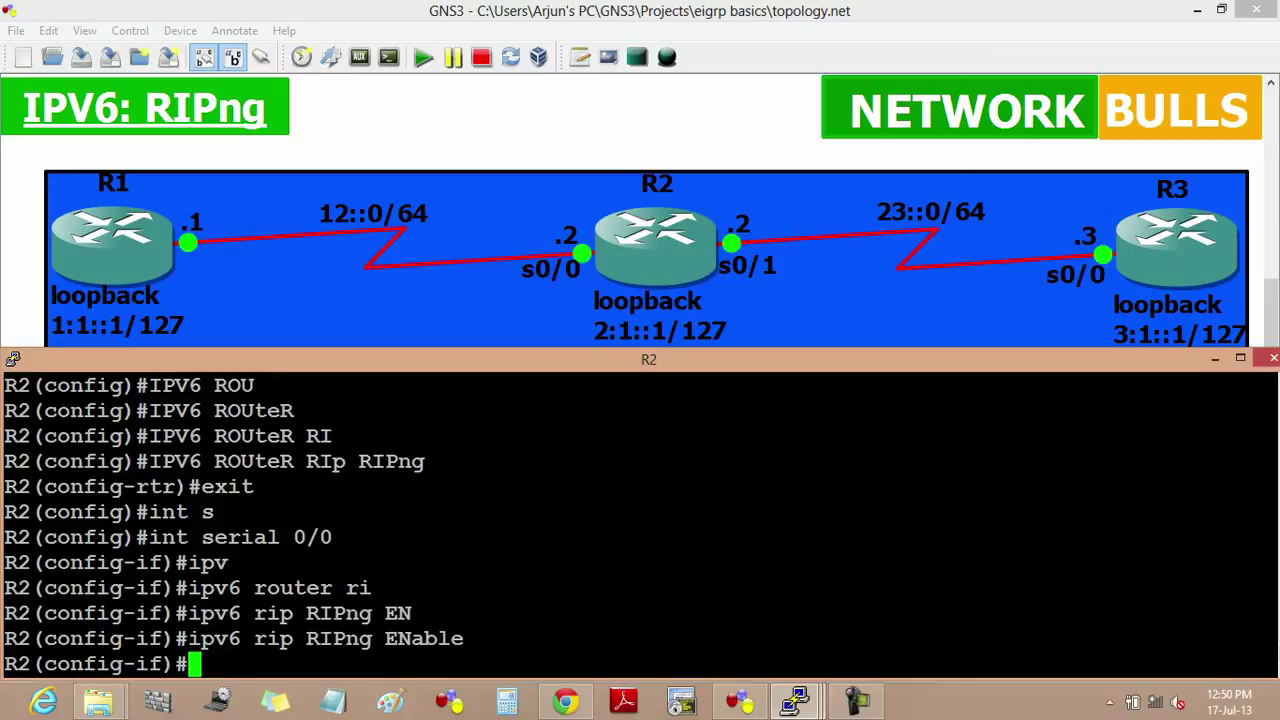
Switch to Serial0/1 and enable RIPng there with 'ipv6 rip RIPng enable'
{"action": "type", "text": "exit"}
{"action": "key", "text": "Return"}
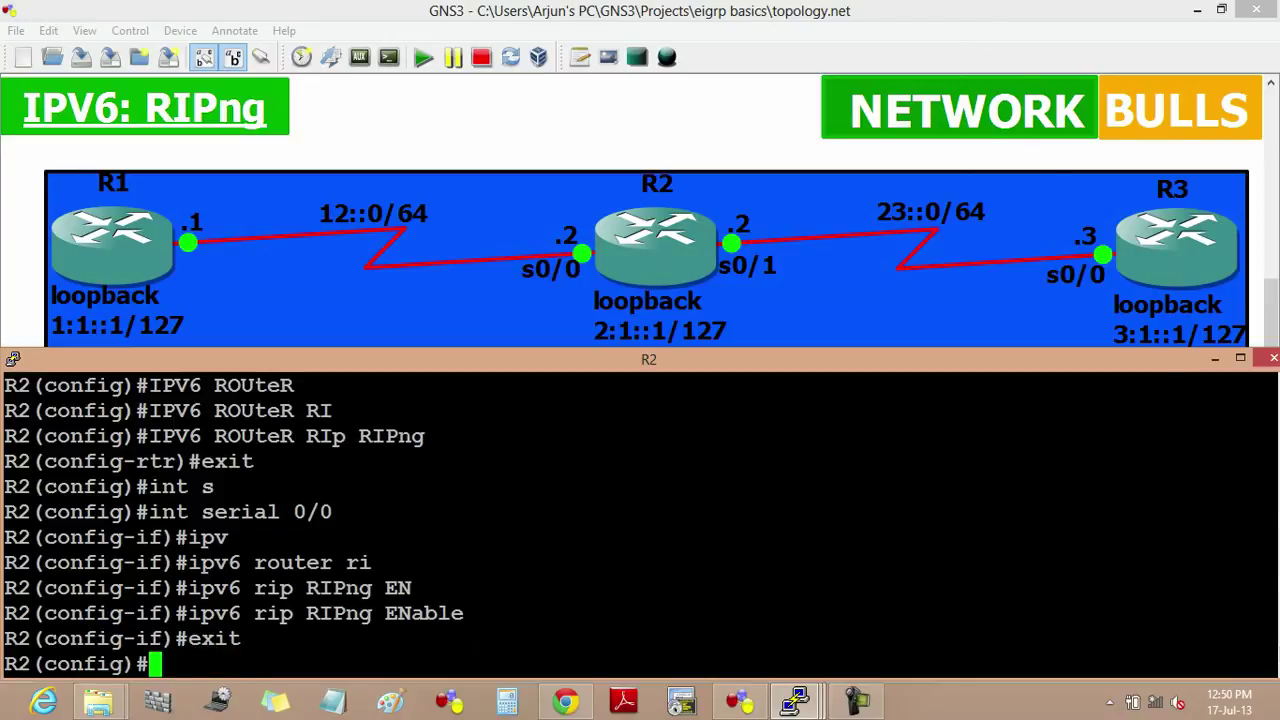
{"action": "type", "text": "int se"}
{"action": "key", "text": "Tab"}
{"action": "type", "text": "0/1"}
{"action": "key", "text": "Return"}
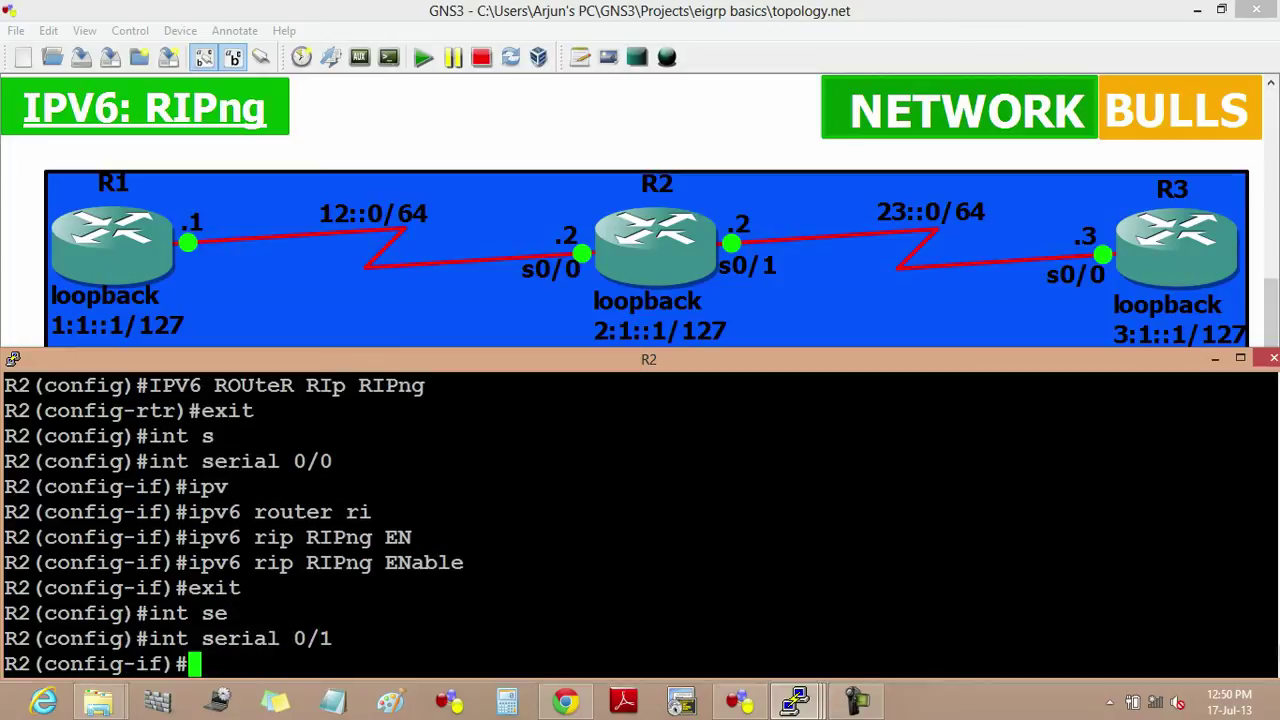
{"action": "type", "text": "ipv"}
{"action": "key", "text": "Tab"}
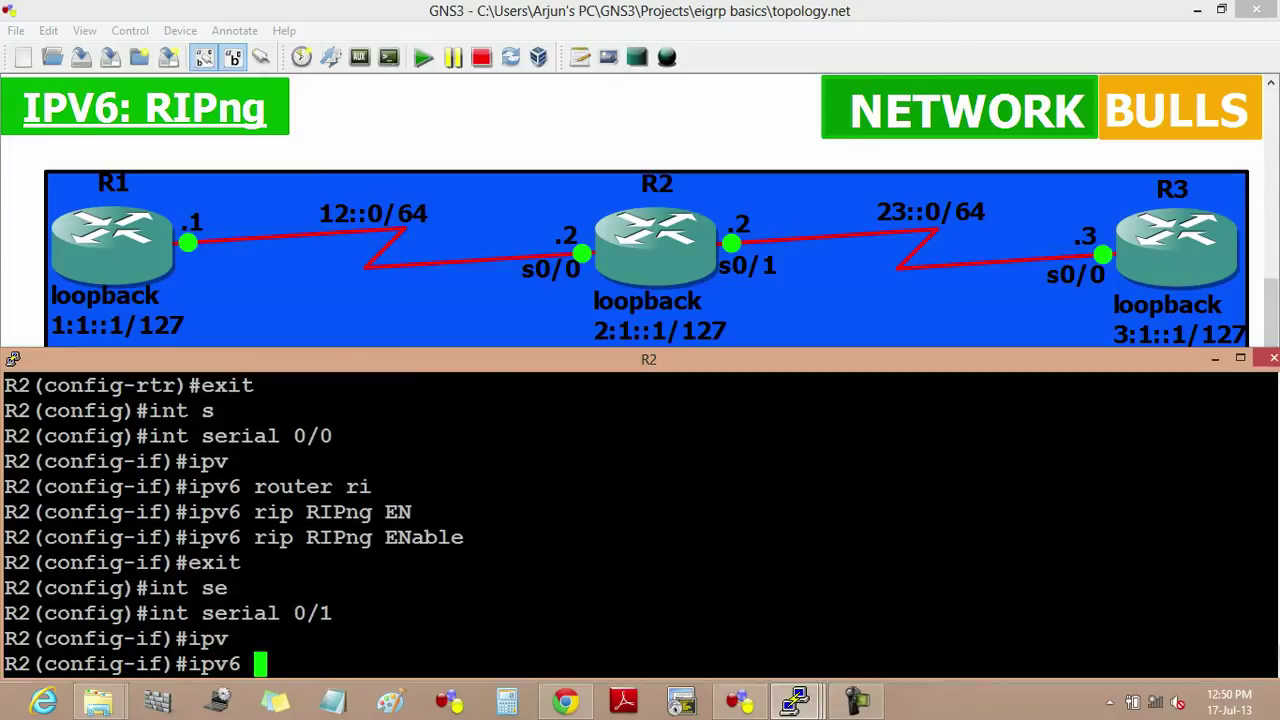
{"action": "type", "text": "ri"}
{"action": "key", "text": "Tab"}
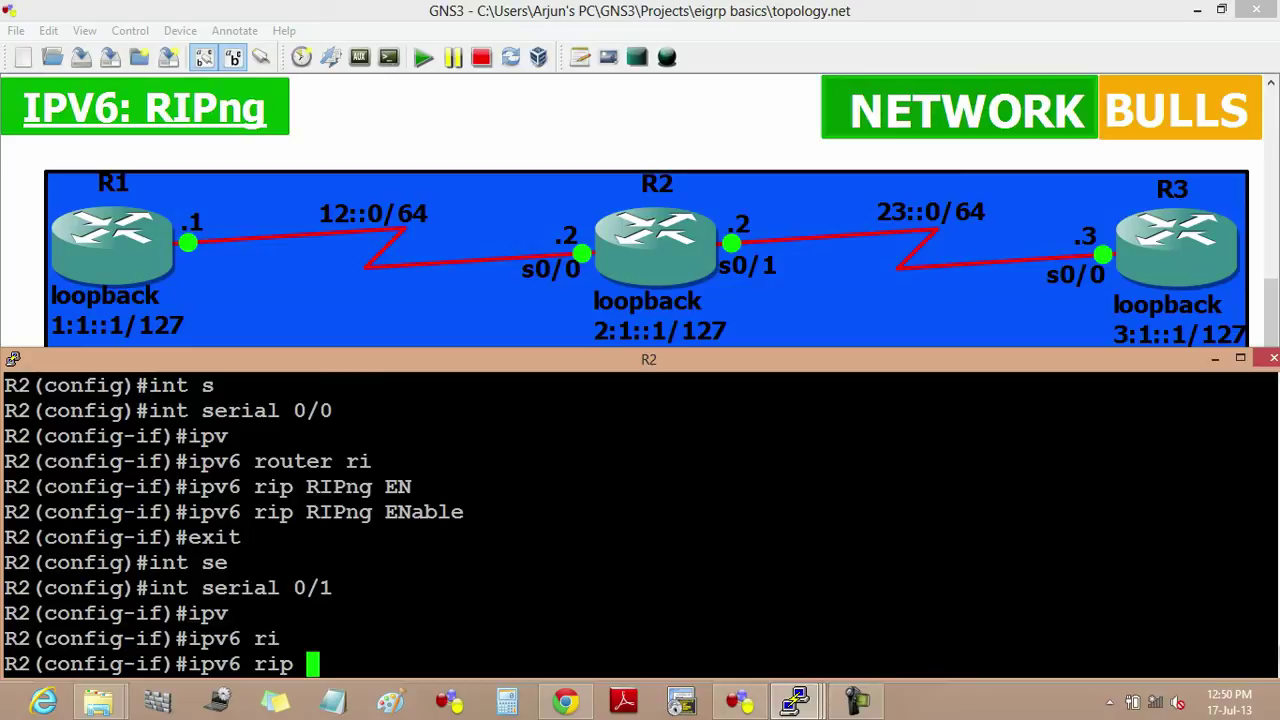
{"action": "type", "text": "RIP"}
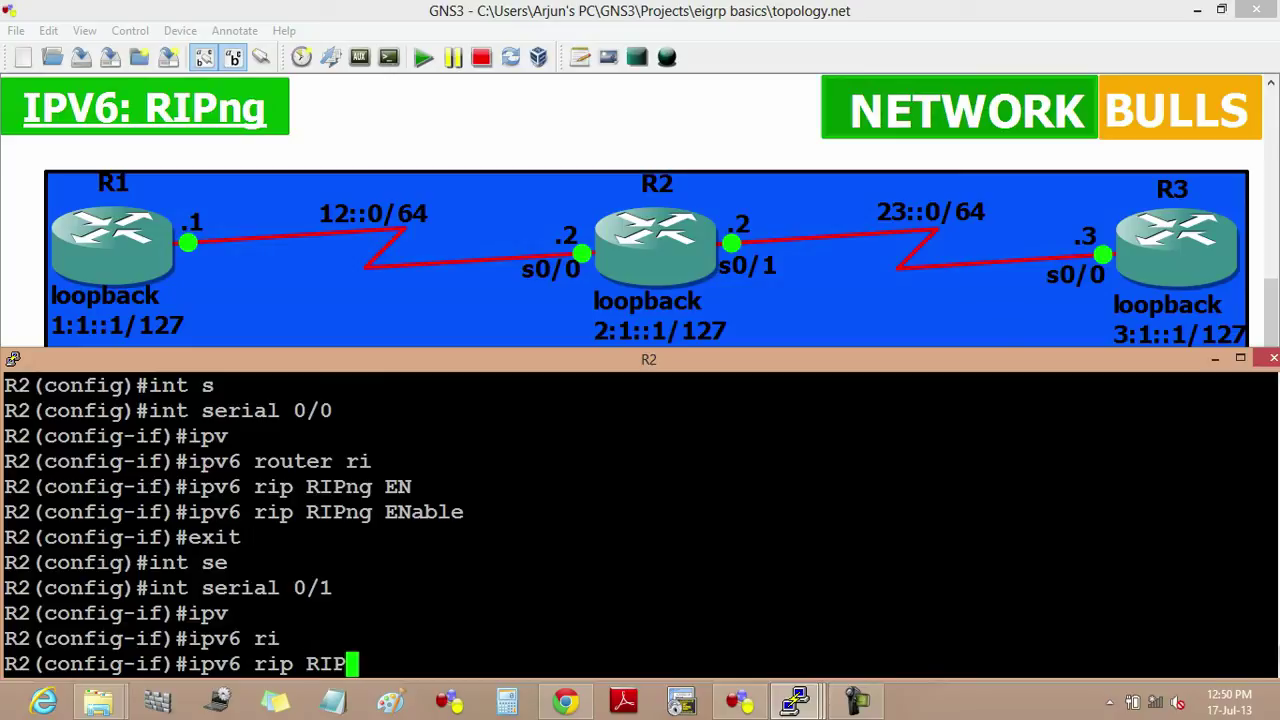
{"action": "type", "text": "ng "}
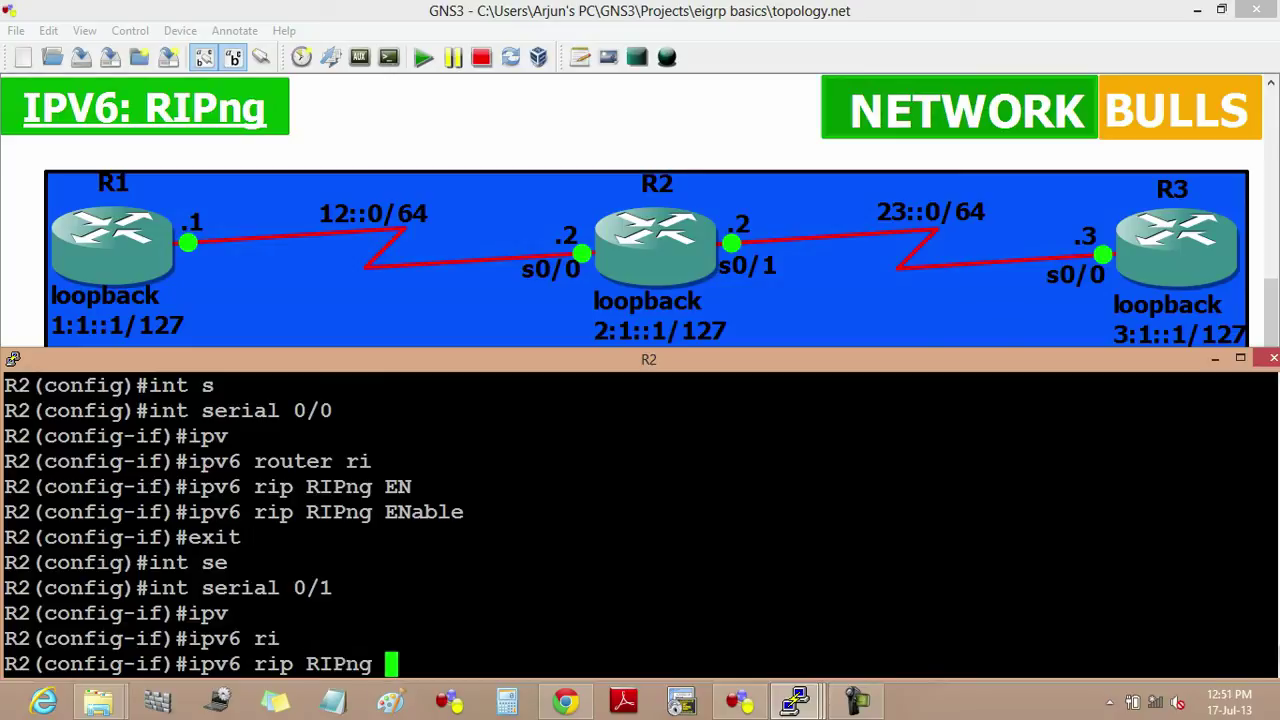
{"action": "type", "text": "en"}
{"action": "key", "text": "Tab"}
{"action": "key", "text": "Return"}
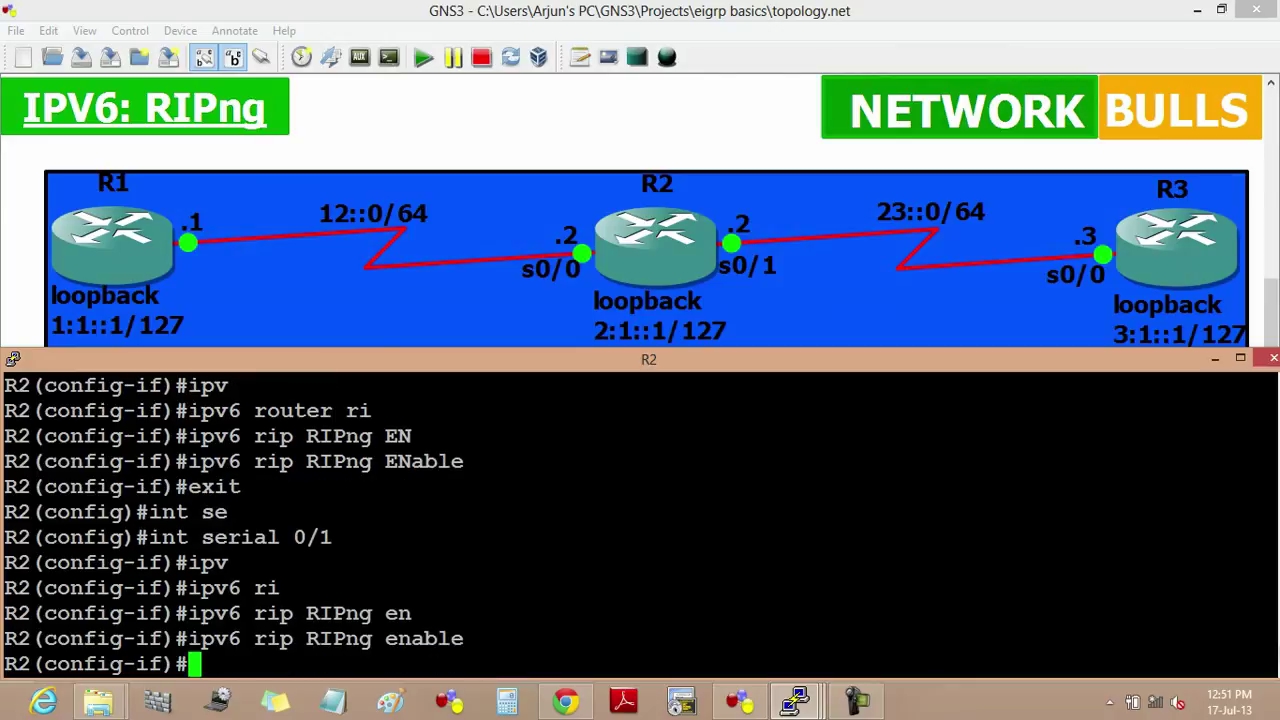
Leave R2's serial 0/1 configuration and enter interface loopback 1
{"action": "type", "text": "int"}
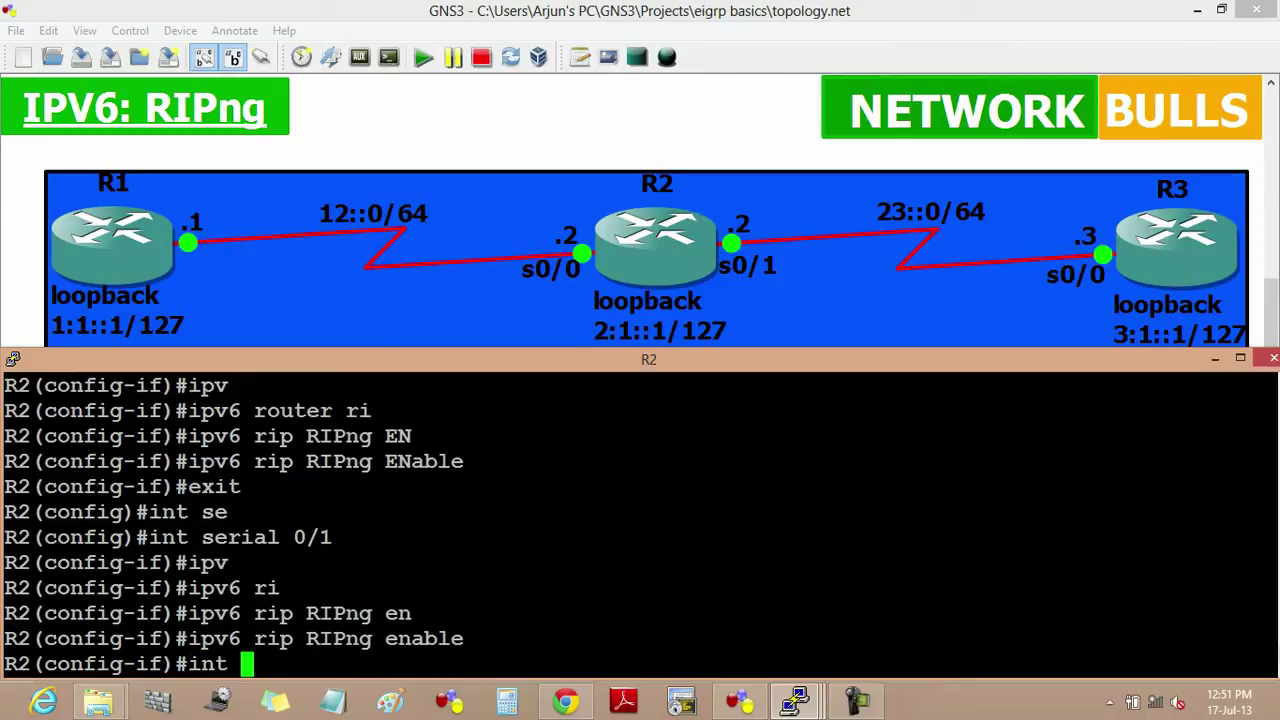
{"action": "key", "text": "BackSpace"}
{"action": "key", "text": "BackSpace"}
{"action": "key", "text": "BackSpace"}
{"action": "key", "text": "BackSpace"}
{"action": "type", "text": "exit"}
{"action": "key", "text": "Return"}
{"action": "type", "text": "int lo"}
{"action": "key", "text": "Tab"}
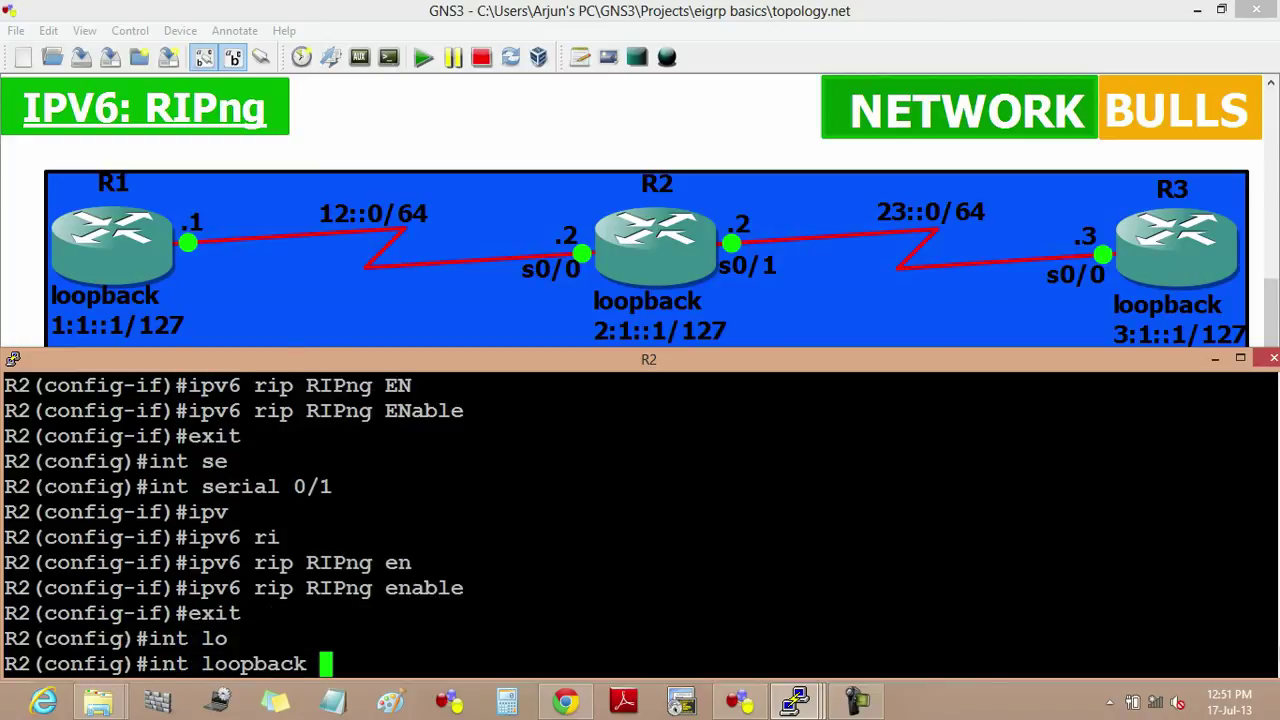
{"action": "type", "text": "1"}
{"action": "key", "text": "Return"}
Run 'ipv6 rip RIPng enable' on R2's loopback 1, then exit the interface
{"action": "type", "text": "ipv"}
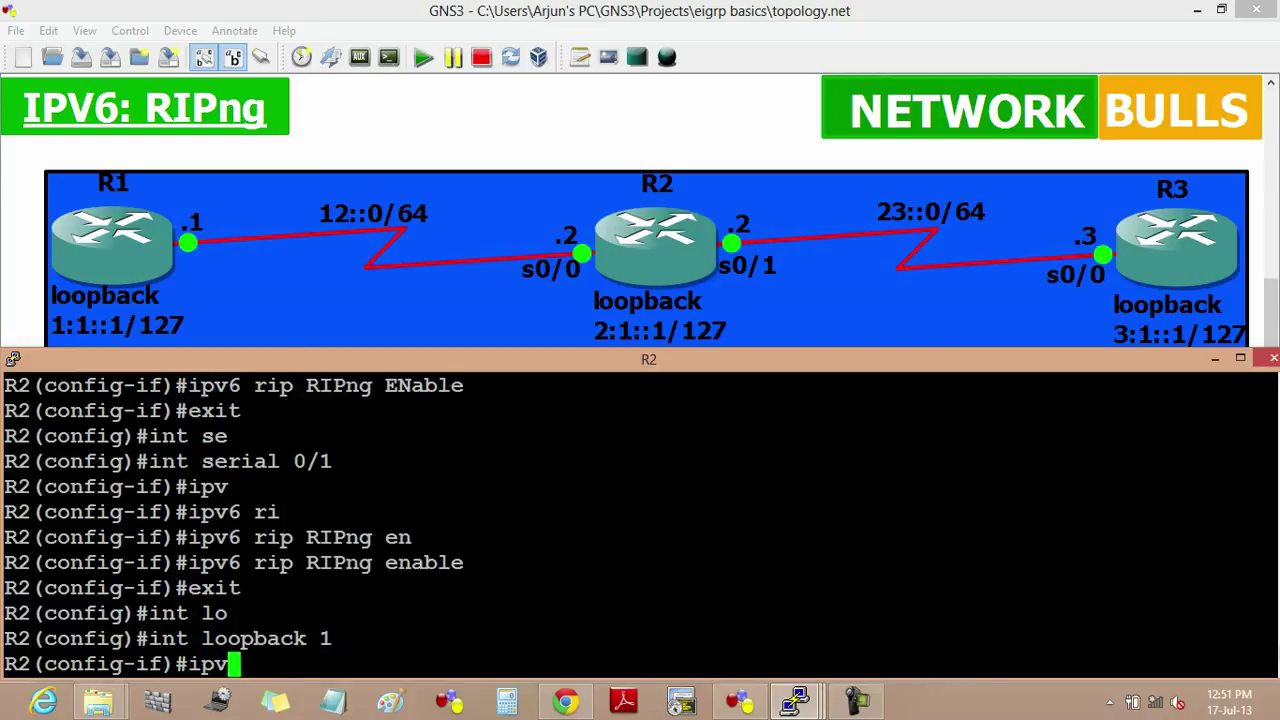
{"action": "key", "text": "Tab"}
{"action": "type", "text": "ri"}
{"action": "key", "text": "Tab"}
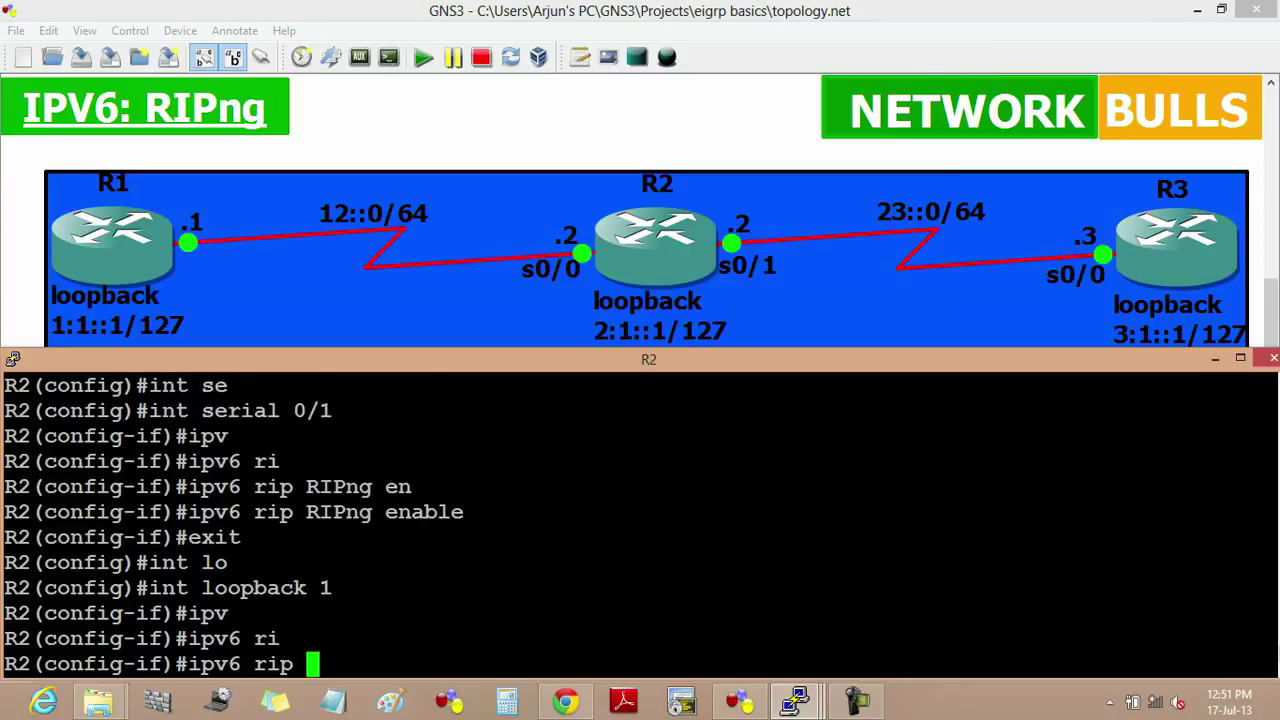
{"action": "type", "text": "RIP"}
{"action": "key", "text": "Tab"}
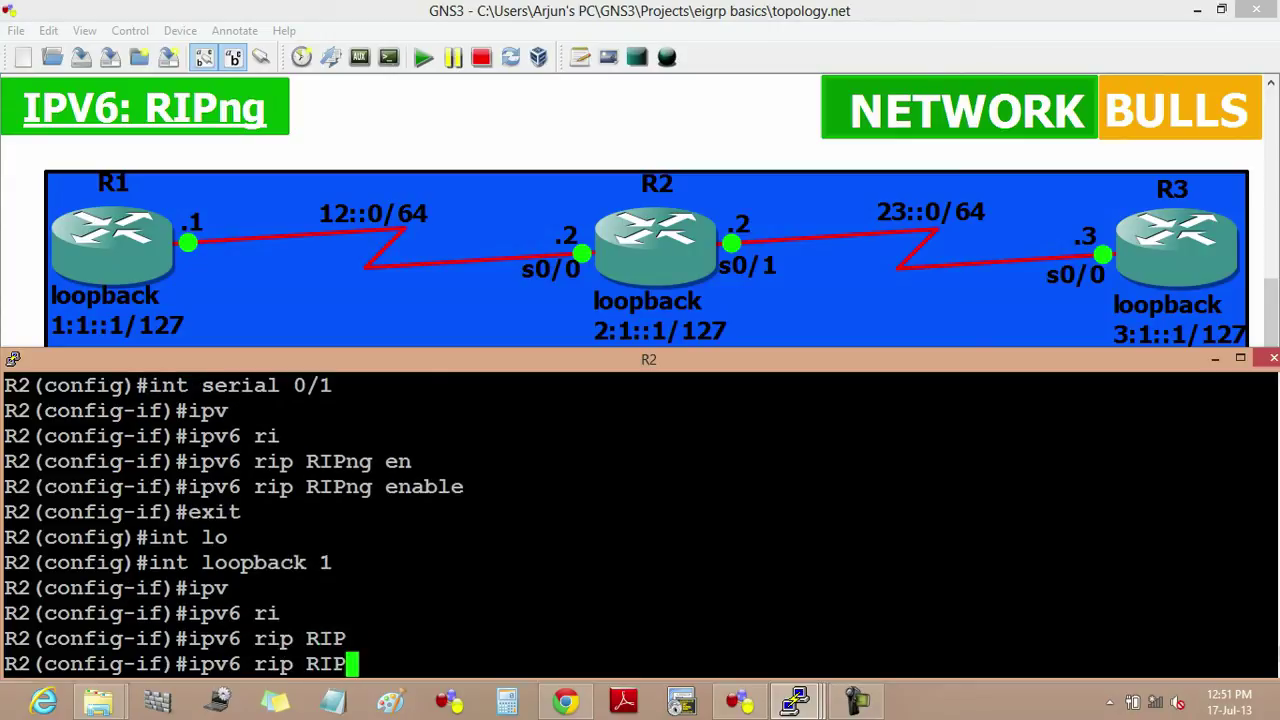
{"action": "type", "text": "n"}
{"action": "type", "text": "g "}
{"action": "type", "text": "en"}
{"action": "key", "text": "Tab"}
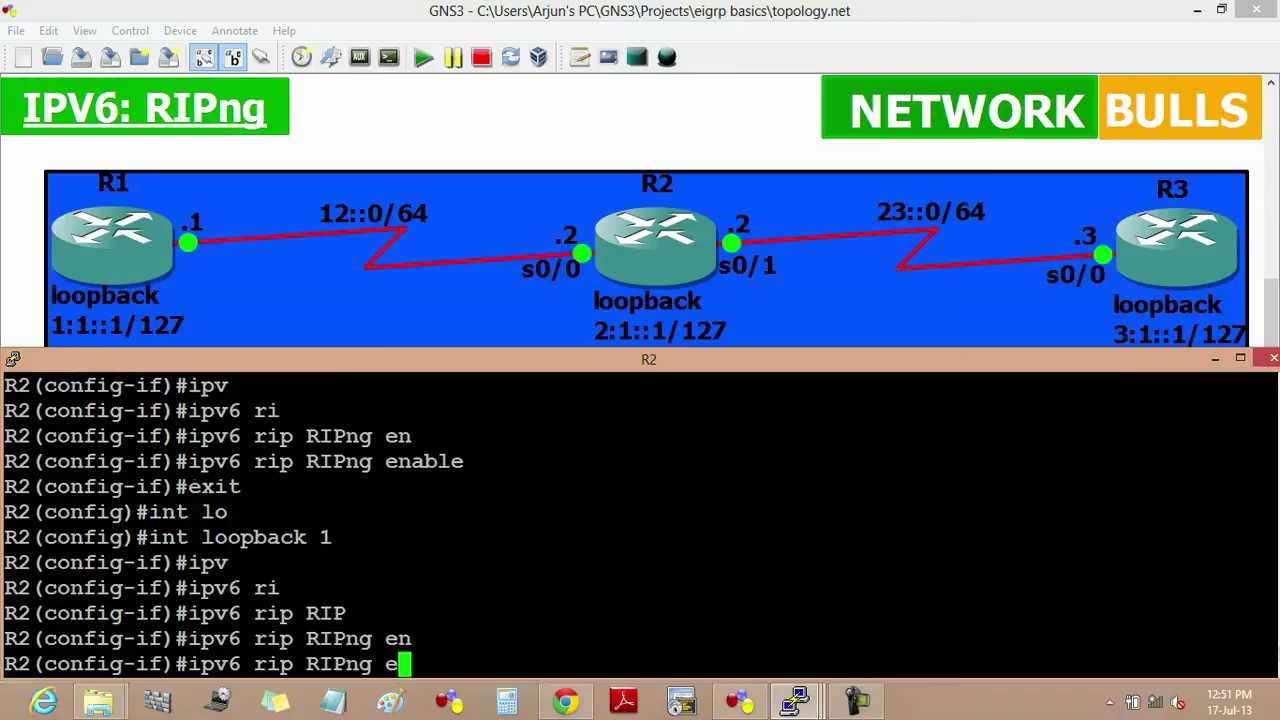
{"action": "key", "text": "Return"}
{"action": "type", "text": "exit"}
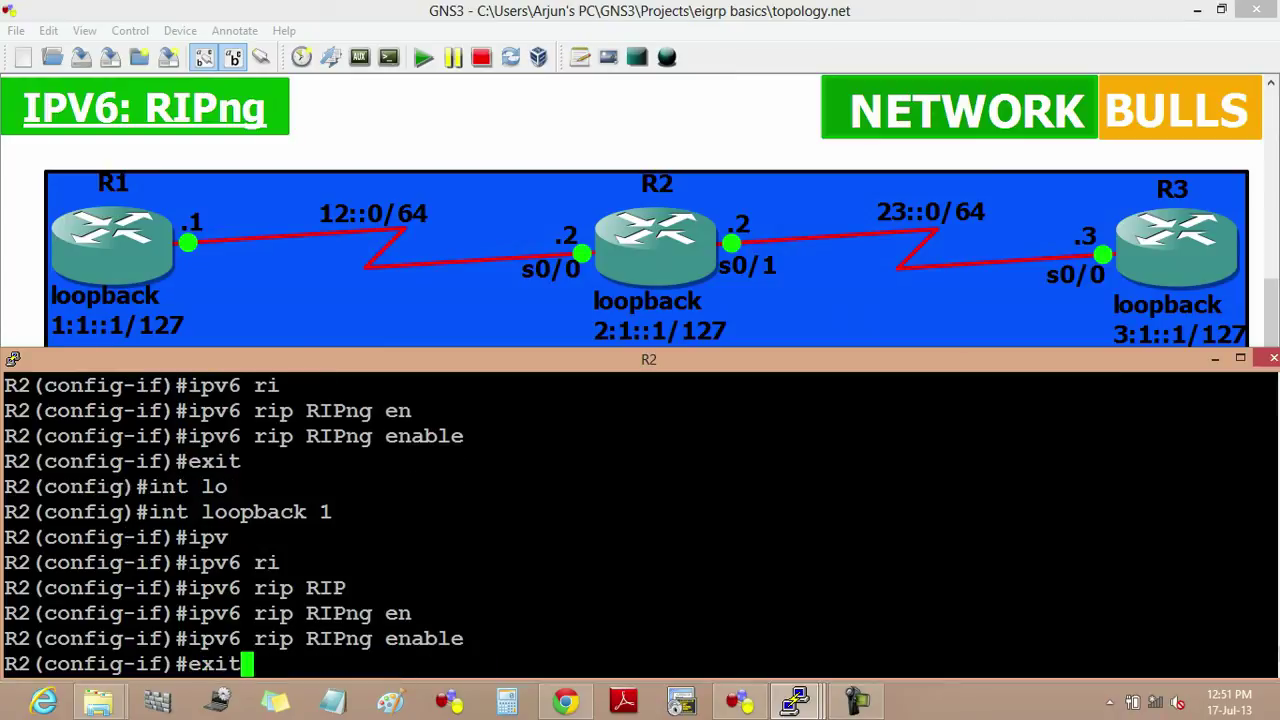
{"action": "key", "text": "Return"}
{"action": "key", "text": "Return"}
{"action": "key", "text": "Return"}
{"action": "key", "text": "Return"}
{"action": "key", "text": "Return"}
{"action": "key", "text": "Return"}
{"action": "key", "text": "Return"}
{"action": "key", "text": "Return"}
{"action": "key", "text": "Return"}
{"action": "key", "text": "Return"}
{"action": "key", "text": "Return"}
{"action": "key", "text": "Return"}
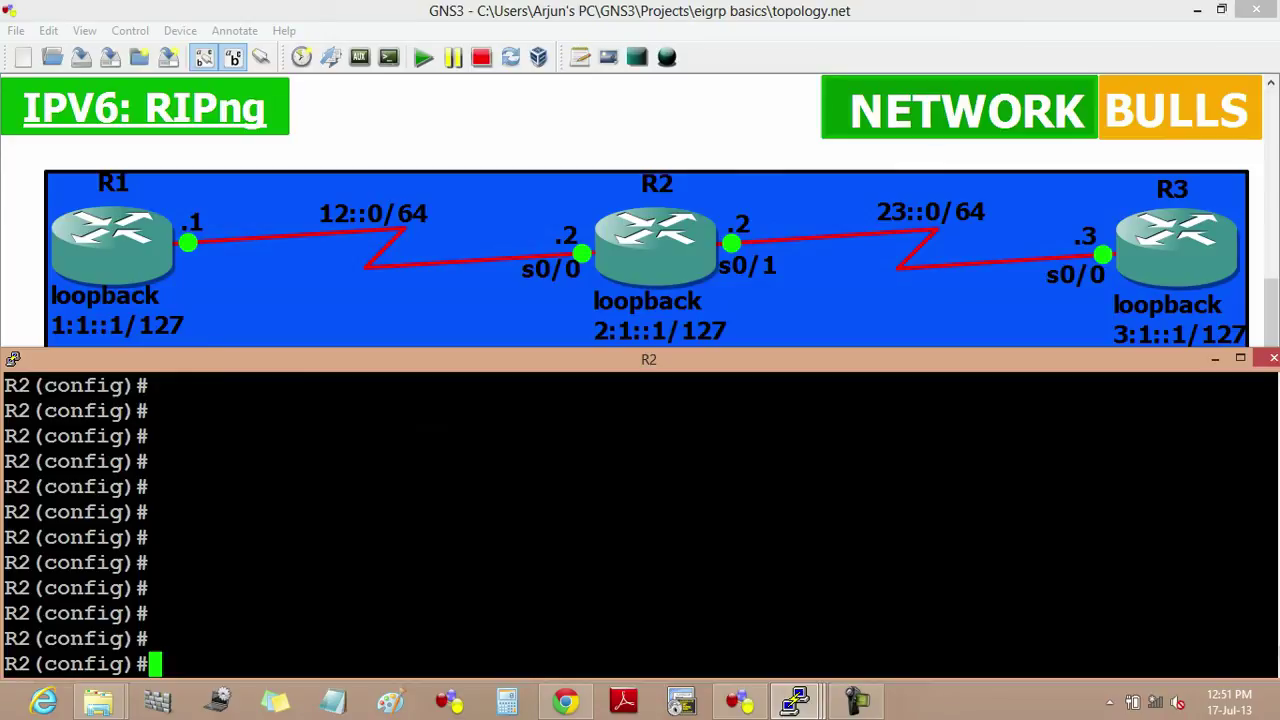
Switch to R3's console and enter global configuration mode with 'conf t'
{"action": "mouse_move", "coordinate": [795, 700]}
{"action": "left_click", "coordinate": [1000, 625]}
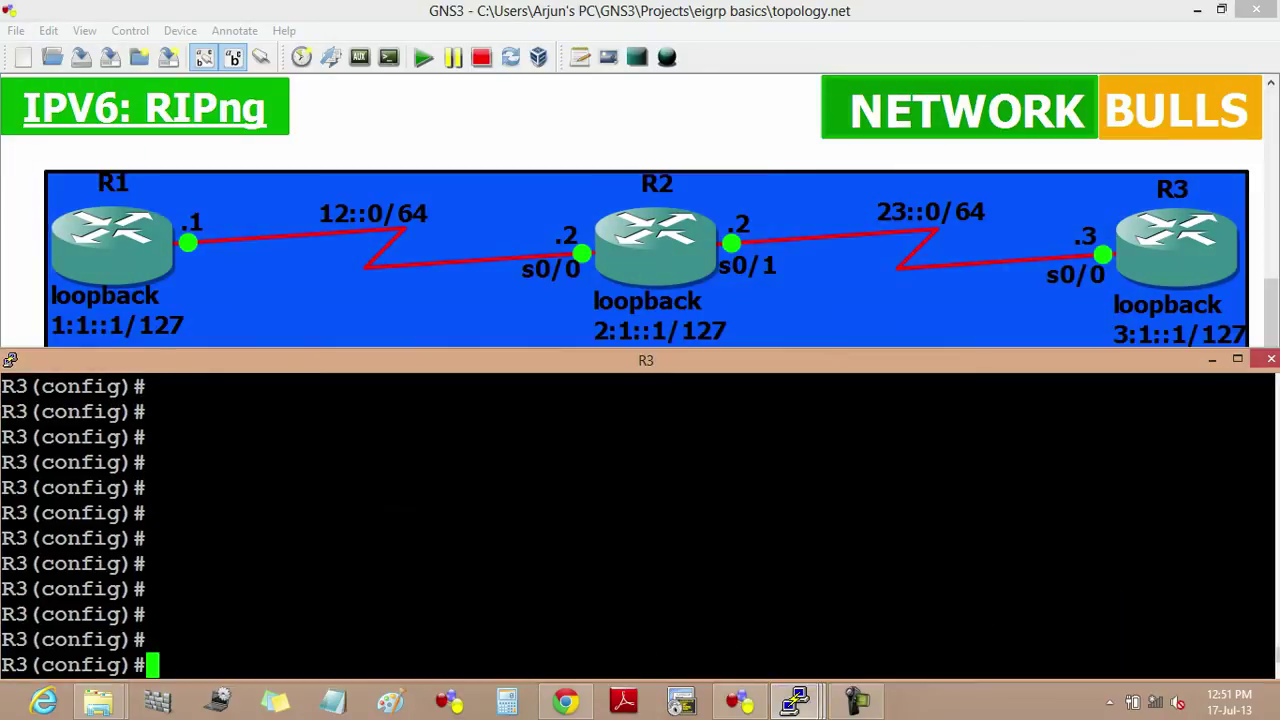
{"action": "type", "text": "conf t"}
{"action": "key", "text": "Return"}
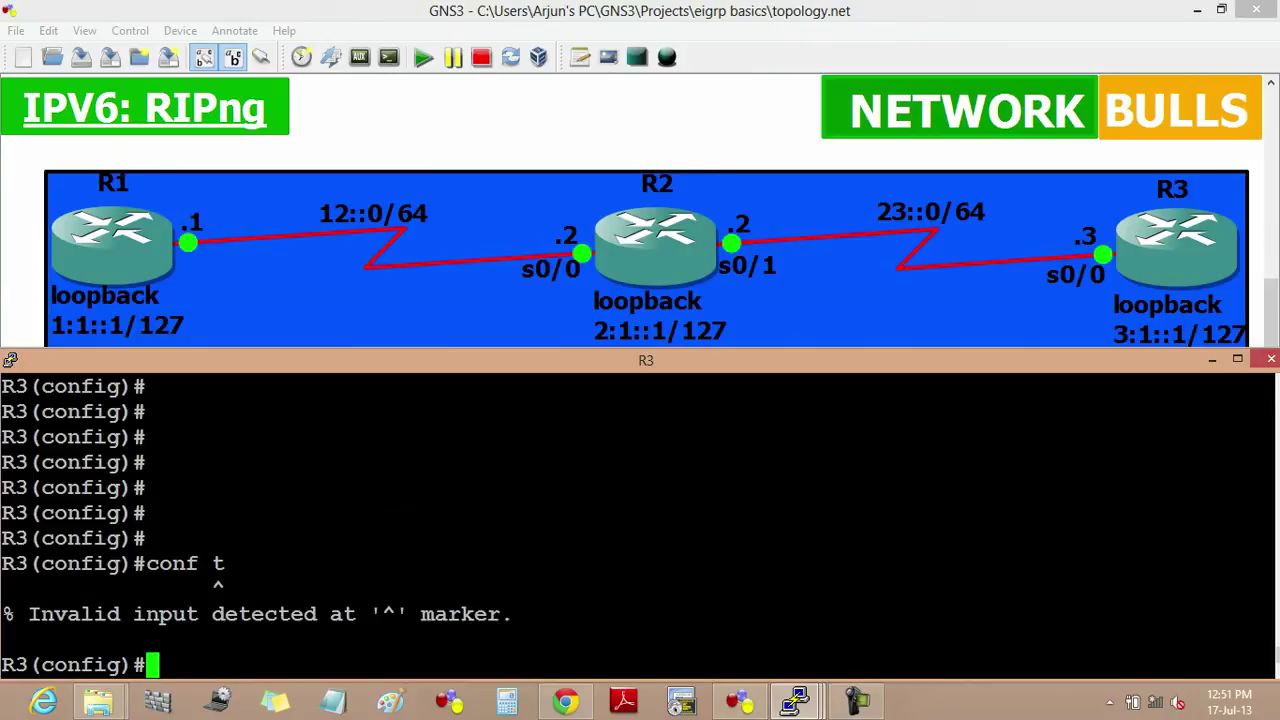
{"action": "key", "text": "Return"}
{"action": "key", "text": "Return"}
{"action": "key", "text": "Return"}
{"action": "key", "text": "Return"}
{"action": "key", "text": "Return"}
{"action": "key", "text": "Return"}
{"action": "key", "text": "Return"}
{"action": "key", "text": "Return"}
{"action": "key", "text": "Return"}
{"action": "key", "text": "Return"}
{"action": "key", "text": "Return"}
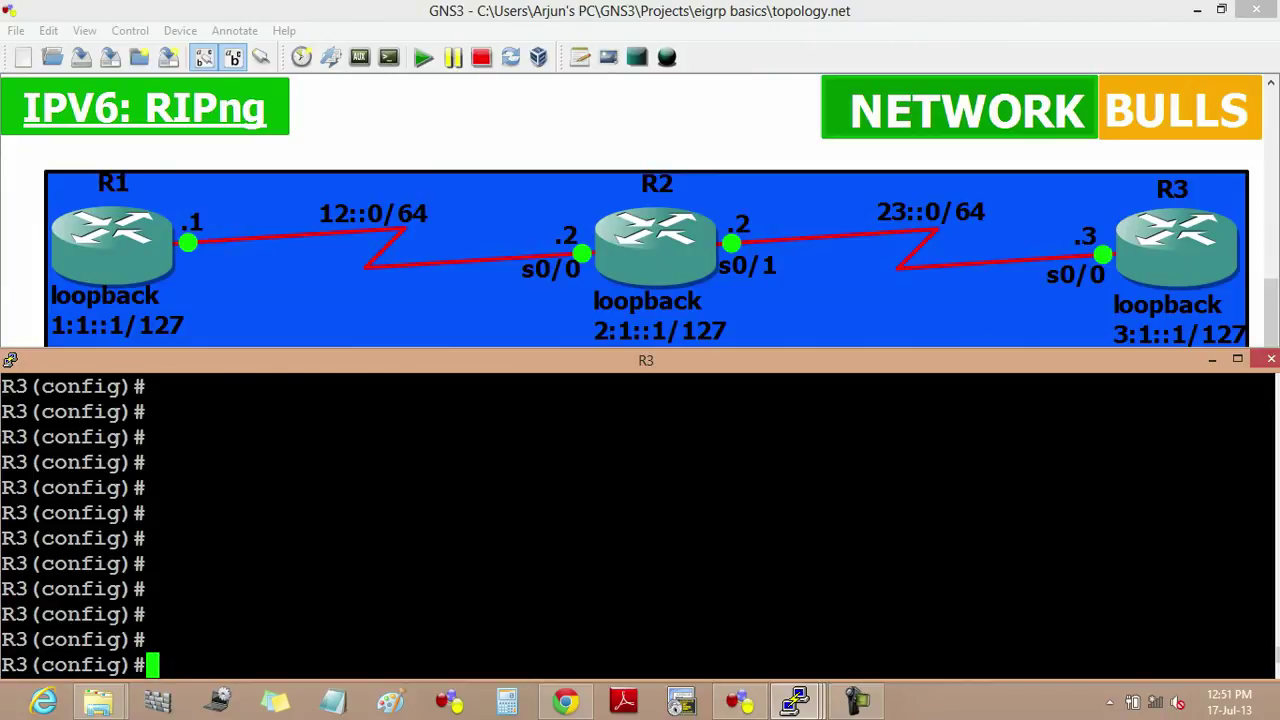
Start the 'ipv6 router rip RIPng' process on R3, then exit router configuration
{"action": "type", "text": "ipv"}
{"action": "key", "text": "Tab"}
{"action": "key", "text": "Tab"}
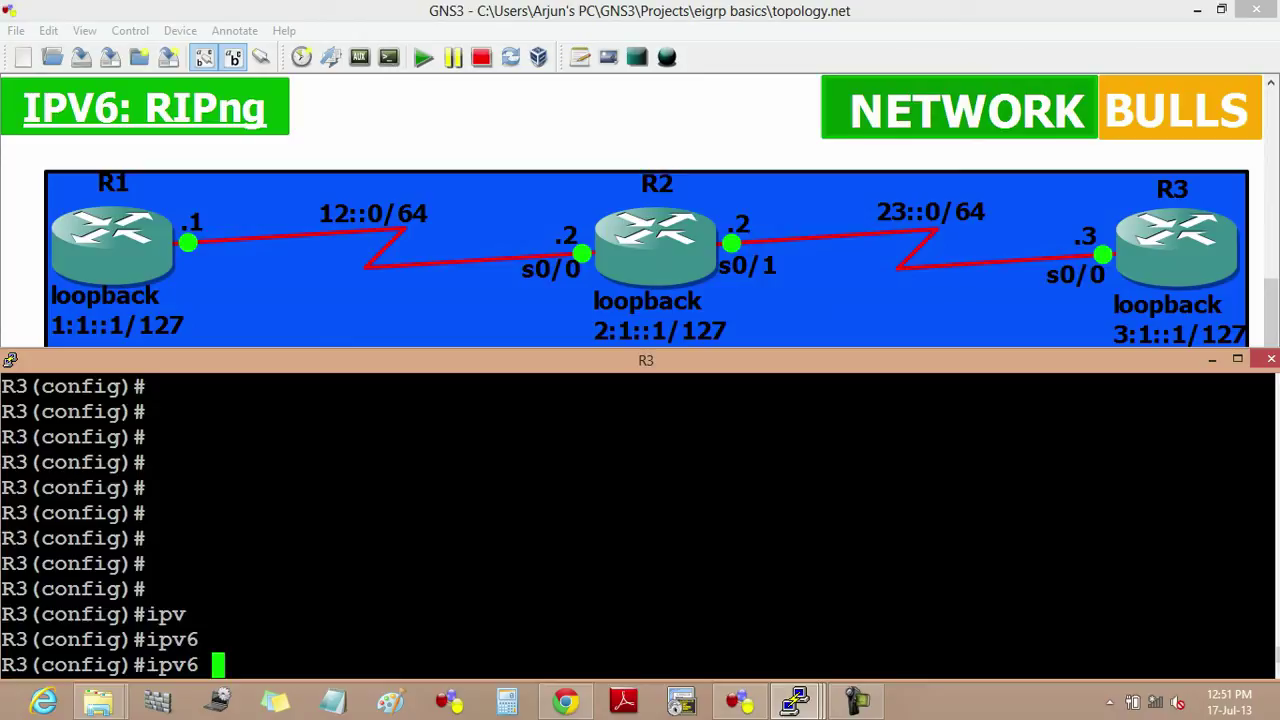
{"action": "type", "text": "rout"}
{"action": "key", "text": "Tab"}
{"action": "type", "text": "r"}
{"action": "key", "text": "Tab"}
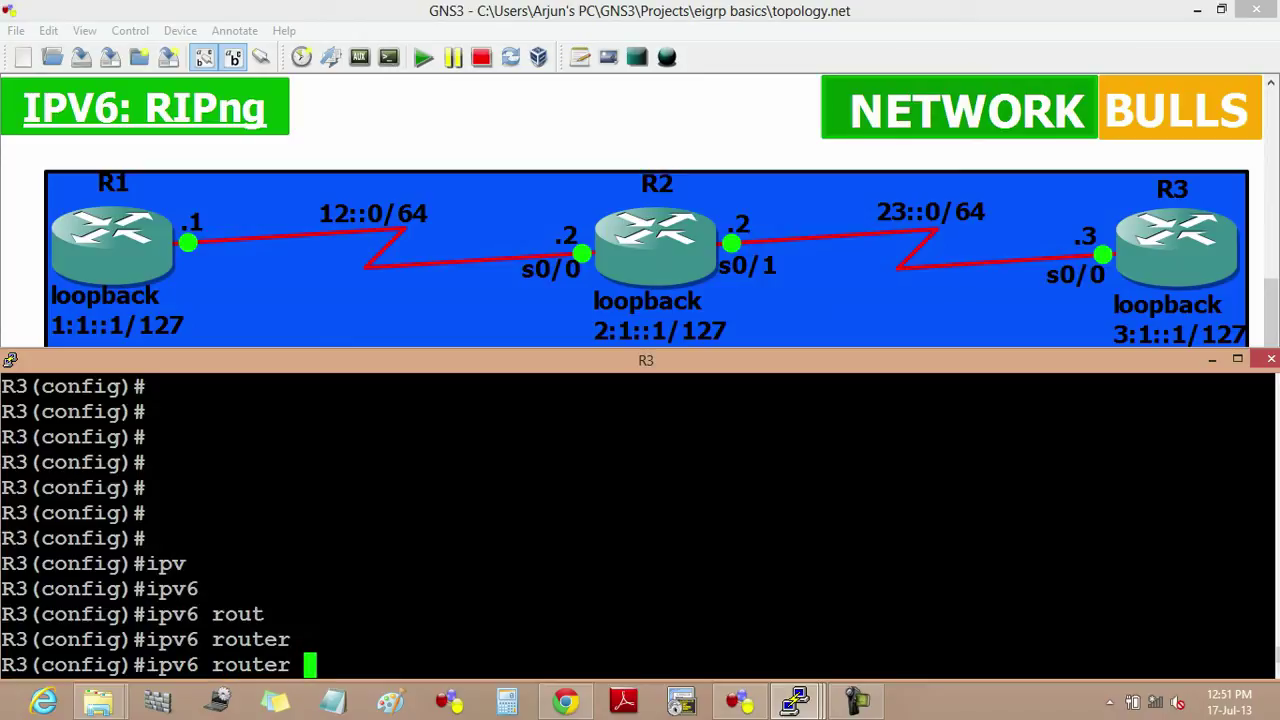
{"action": "type", "text": "ri"}
{"action": "key", "text": "Tab"}
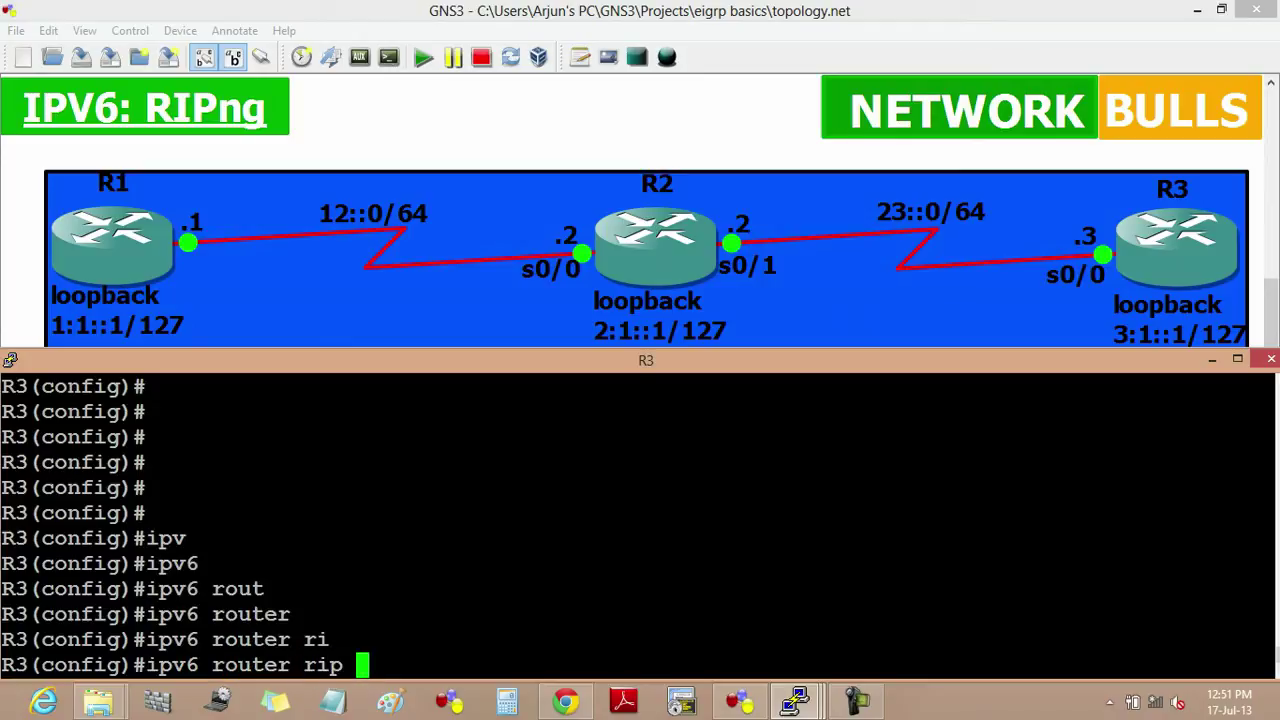
{"action": "type", "text": "RIP"}
{"action": "type", "text": "ng"}
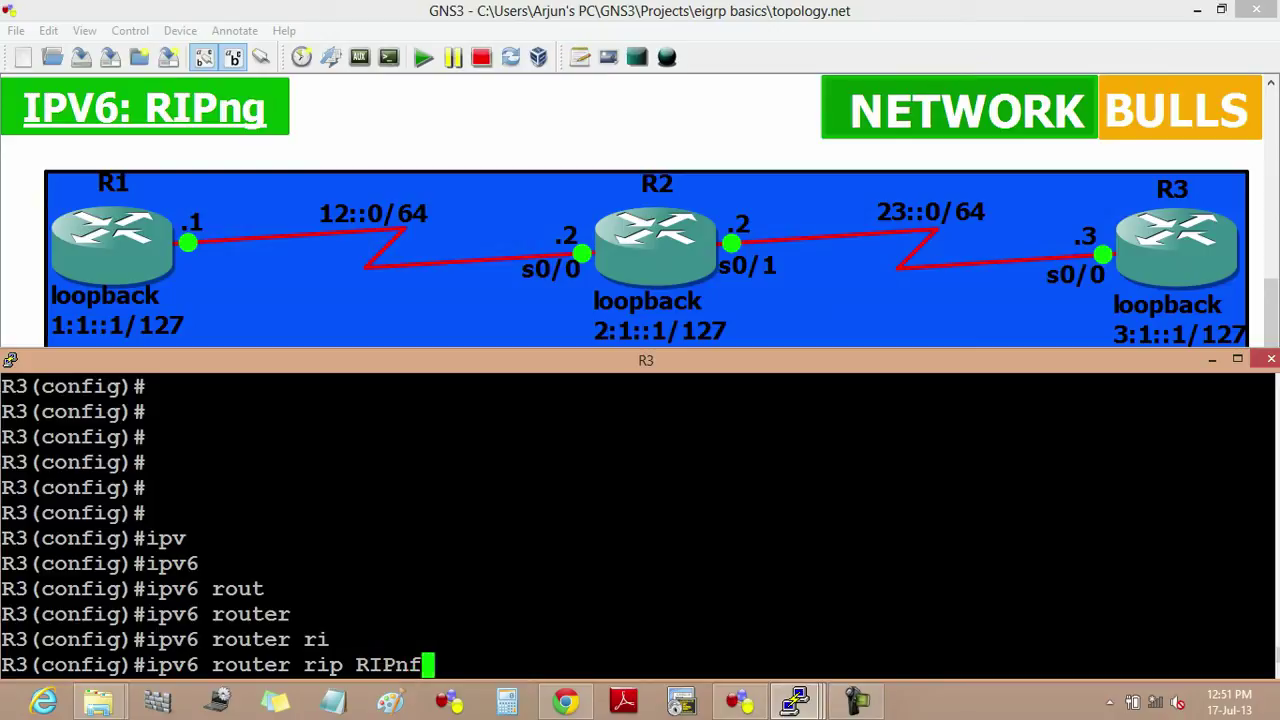
{"action": "key", "text": "Return"}
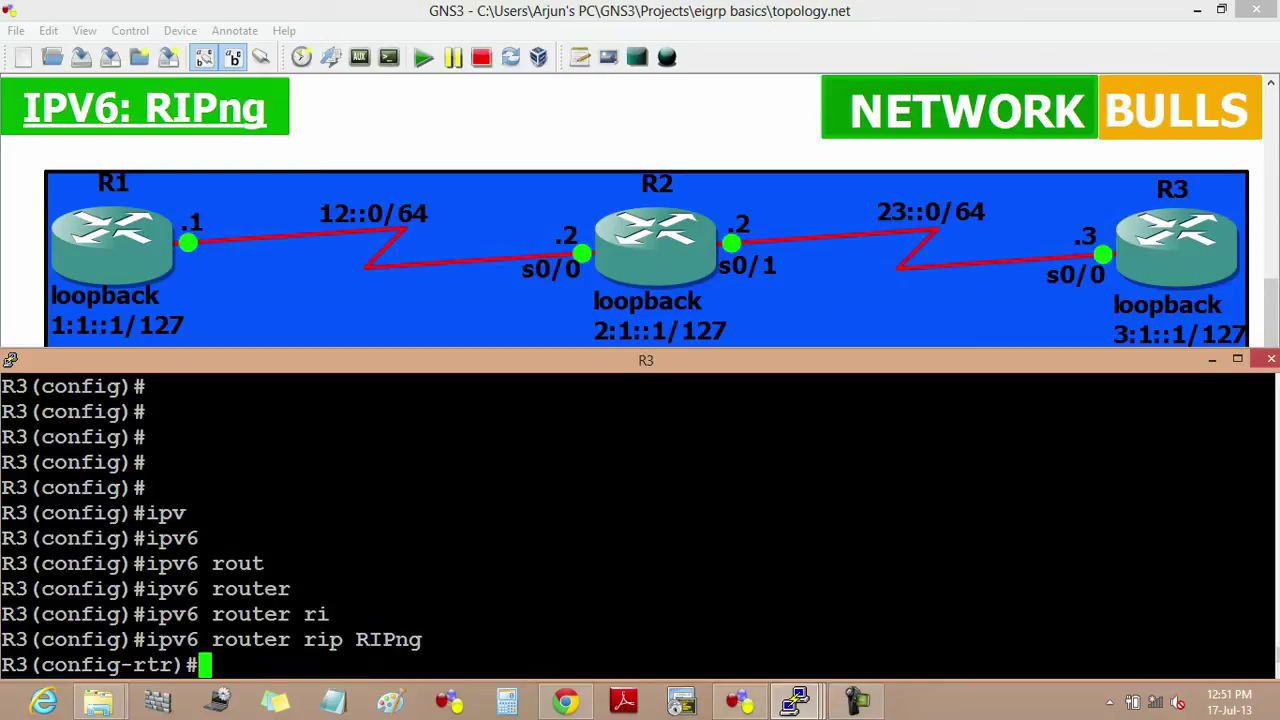
{"action": "type", "text": "exit"}
{"action": "key", "text": "Return"}
Run 'ipv6 rip RIPng enable' on R3's serial 0/0, then exit the interface
{"action": "type", "text": "int "}
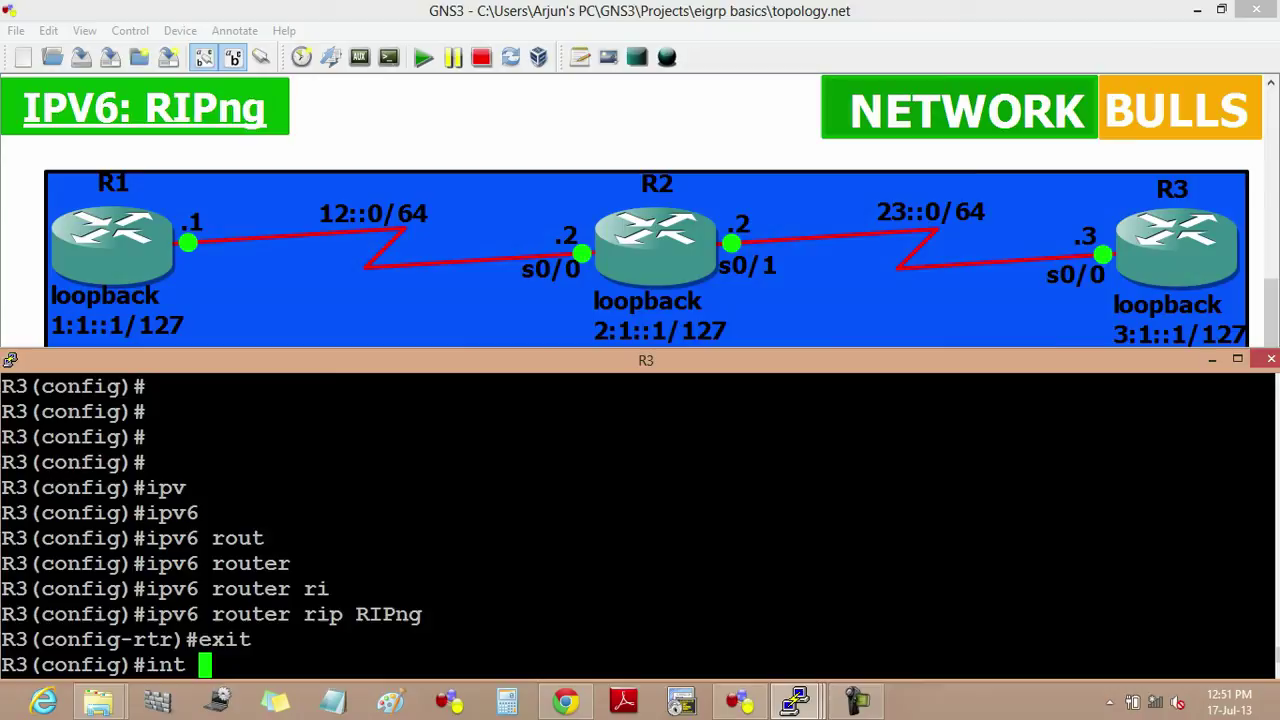
{"action": "type", "text": "se"}
{"action": "key", "text": "Tab"}
{"action": "type", "text": "0/0"}
{"action": "key", "text": "Return"}
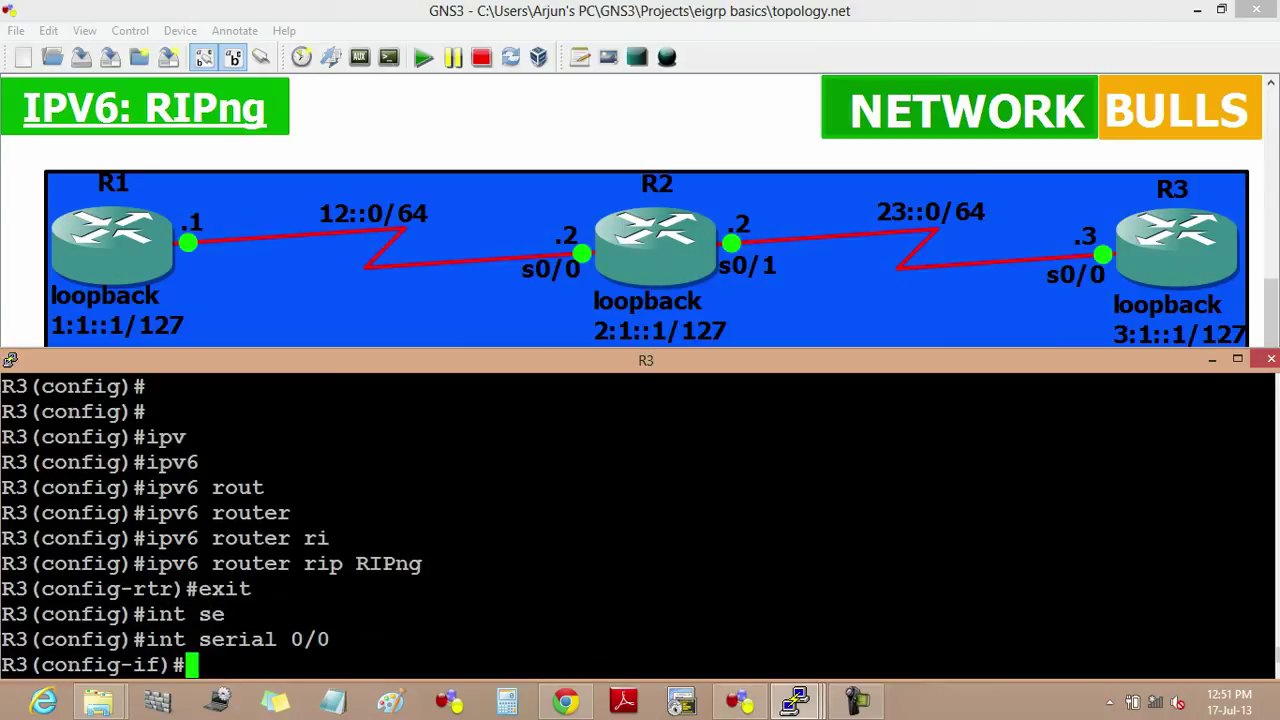
{"action": "type", "text": "ip"}
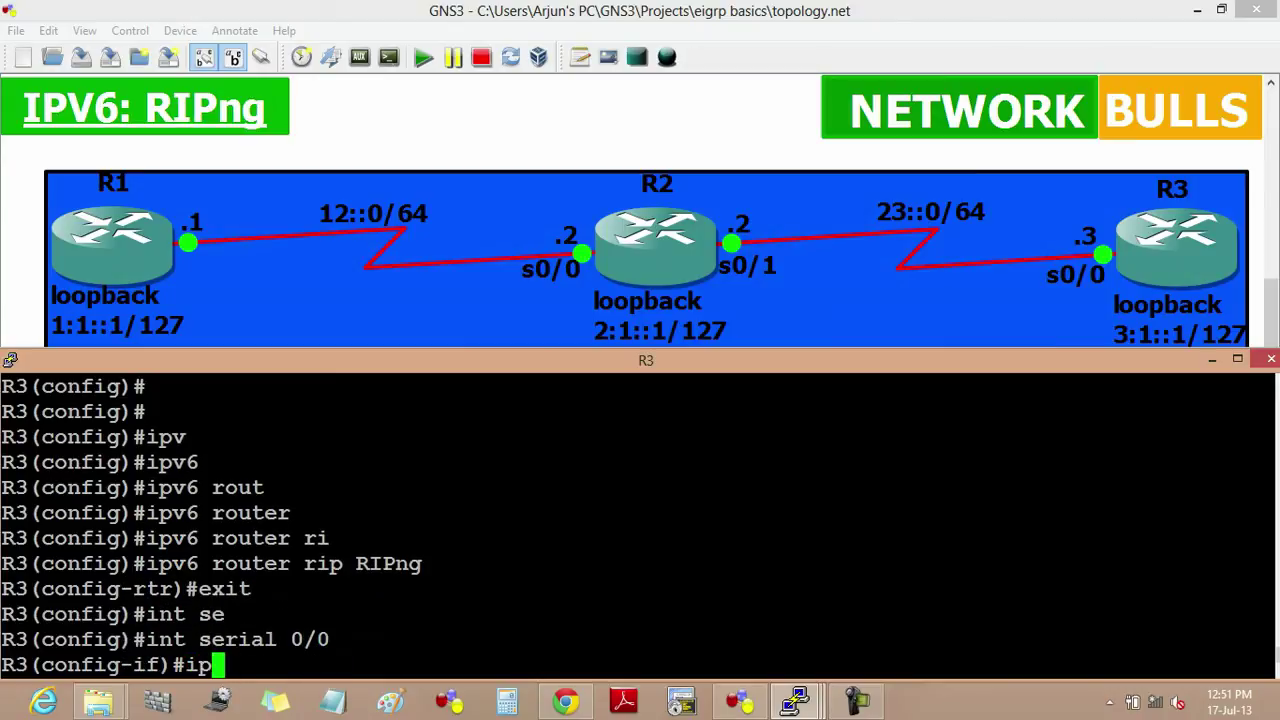
{"action": "key", "text": "Tab"}
{"action": "type", "text": "v"}
{"action": "key", "text": "Tab"}
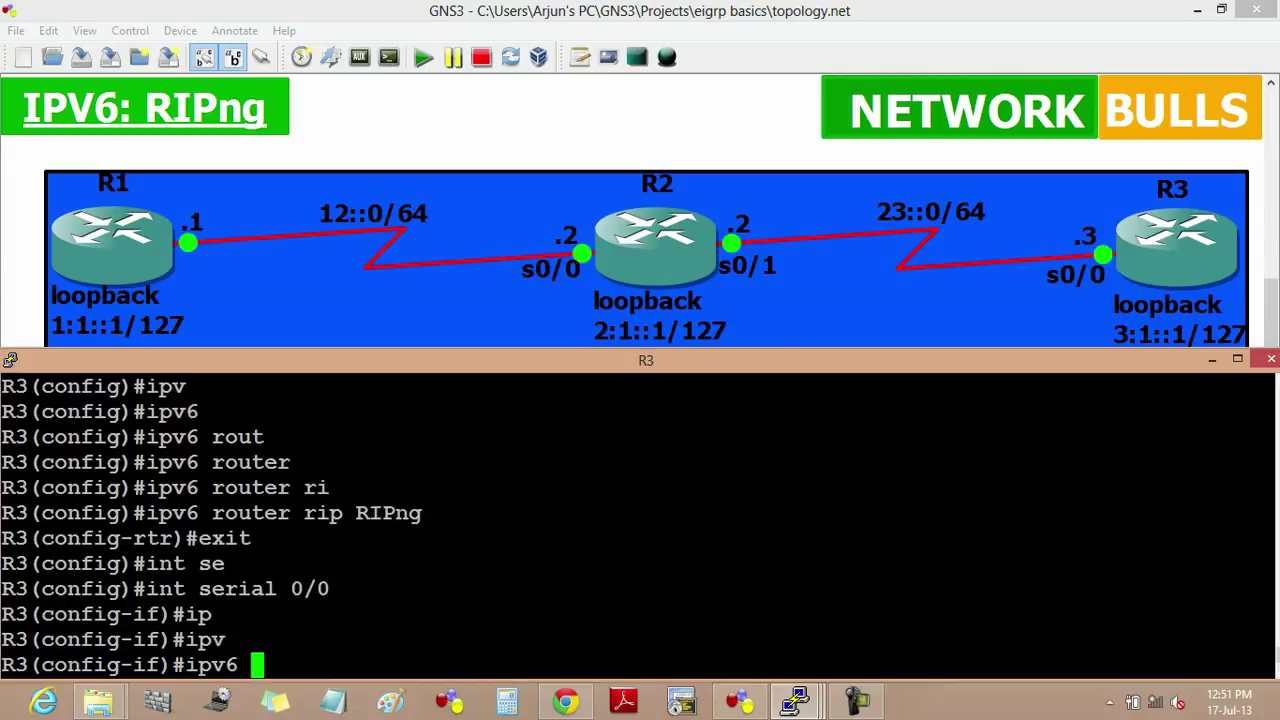
{"action": "type", "text": "ri"}
{"action": "key", "text": "Tab"}
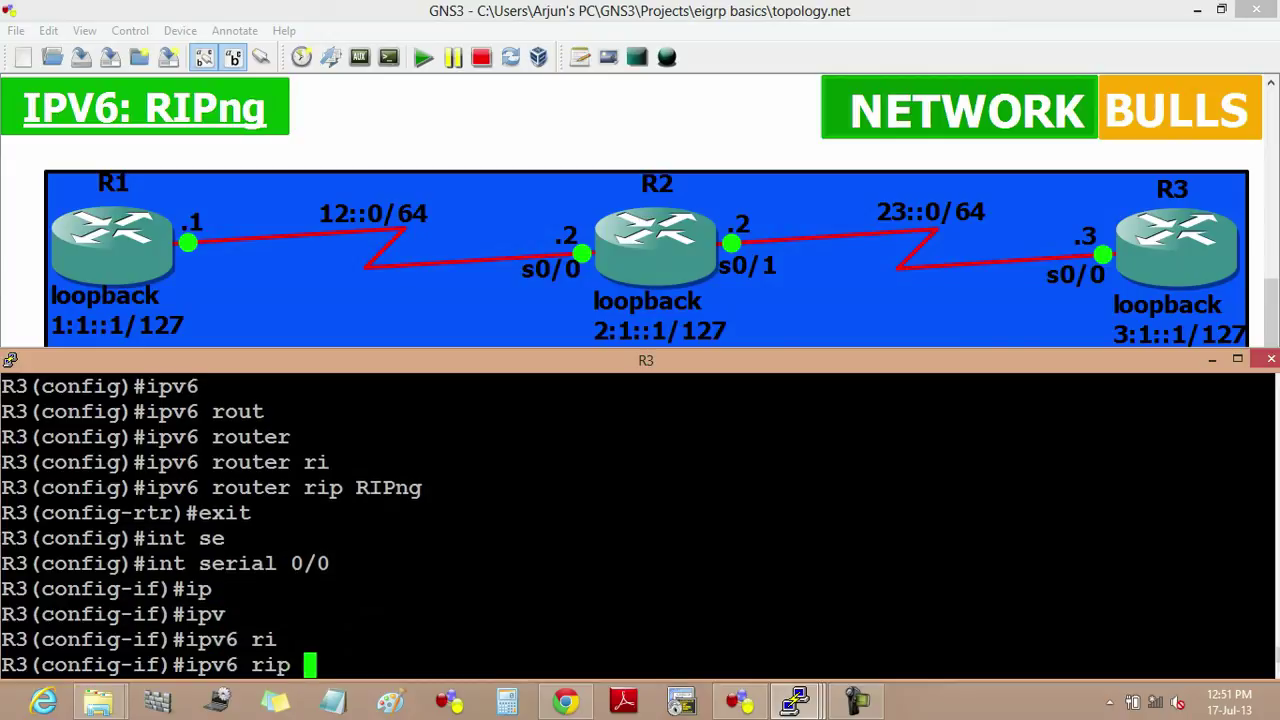
{"action": "type", "text": "RIP"}
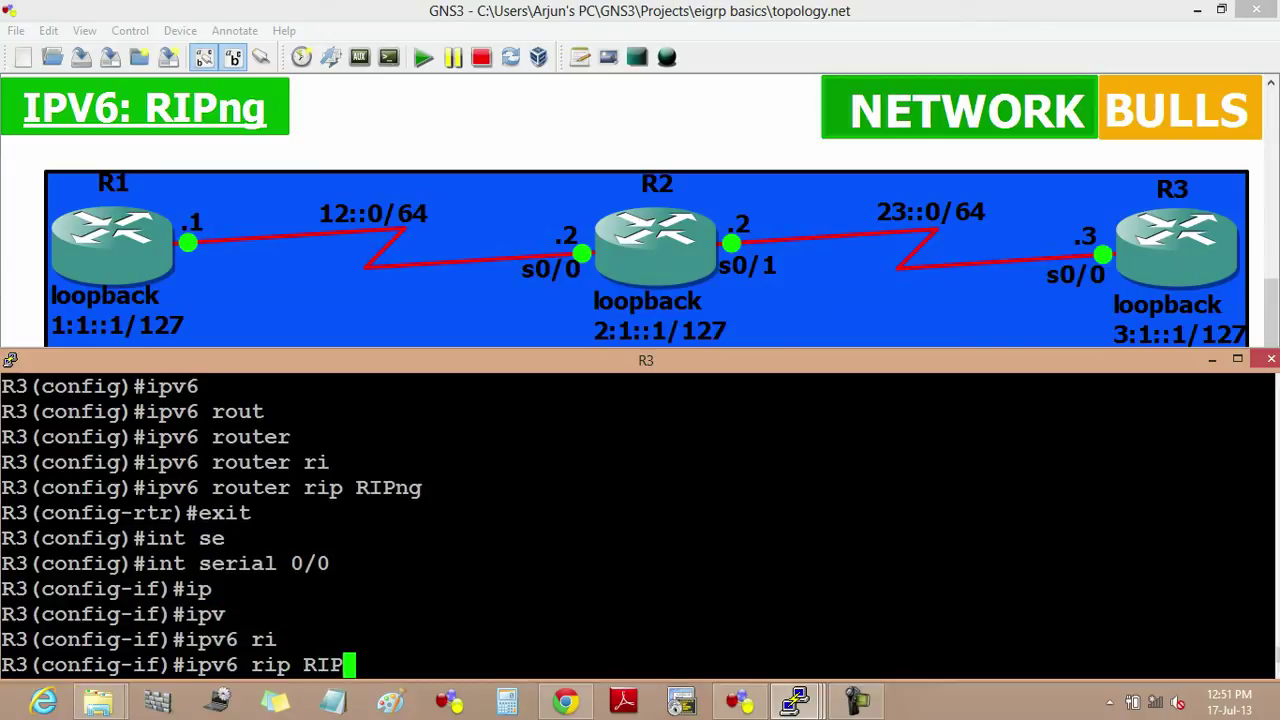
{"action": "type", "text": "ng en"}
{"action": "key", "text": "Tab"}
{"action": "key", "text": "Return"}
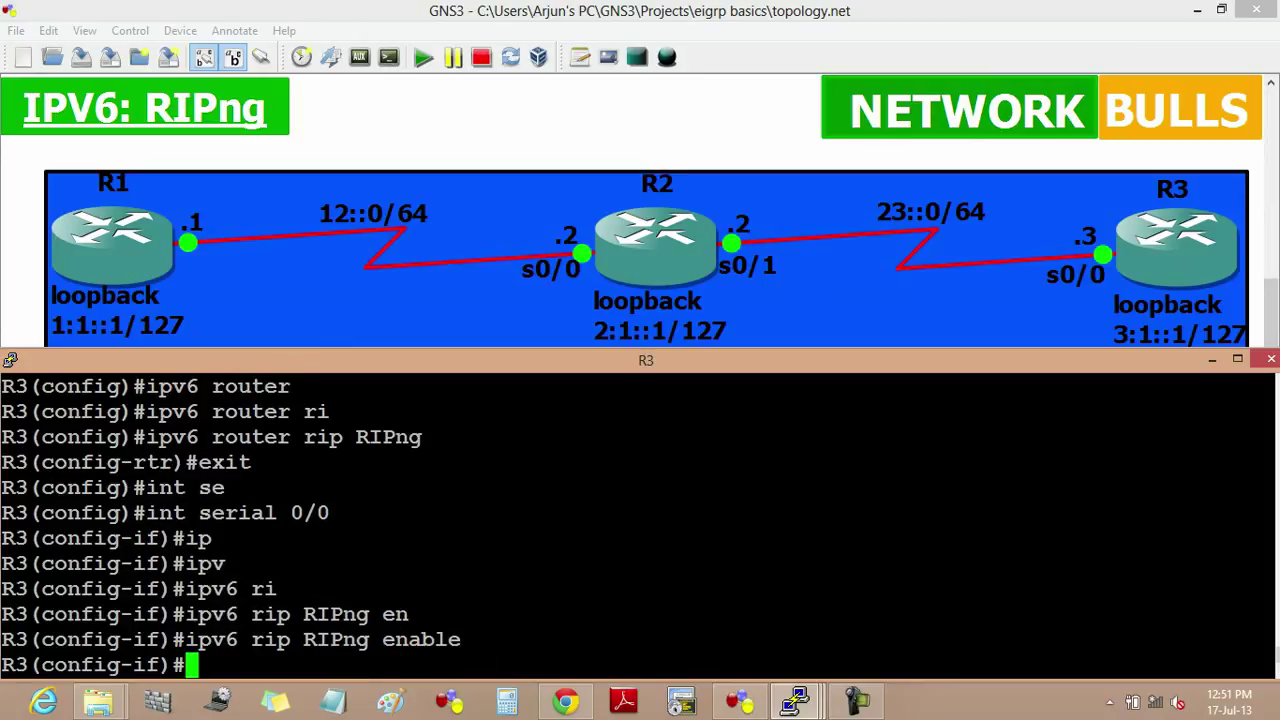
{"action": "type", "text": "exit"}
{"action": "key", "text": "Return"}
Enter configuration of R3's interface loopback 1
{"action": "type", "text": "int"}
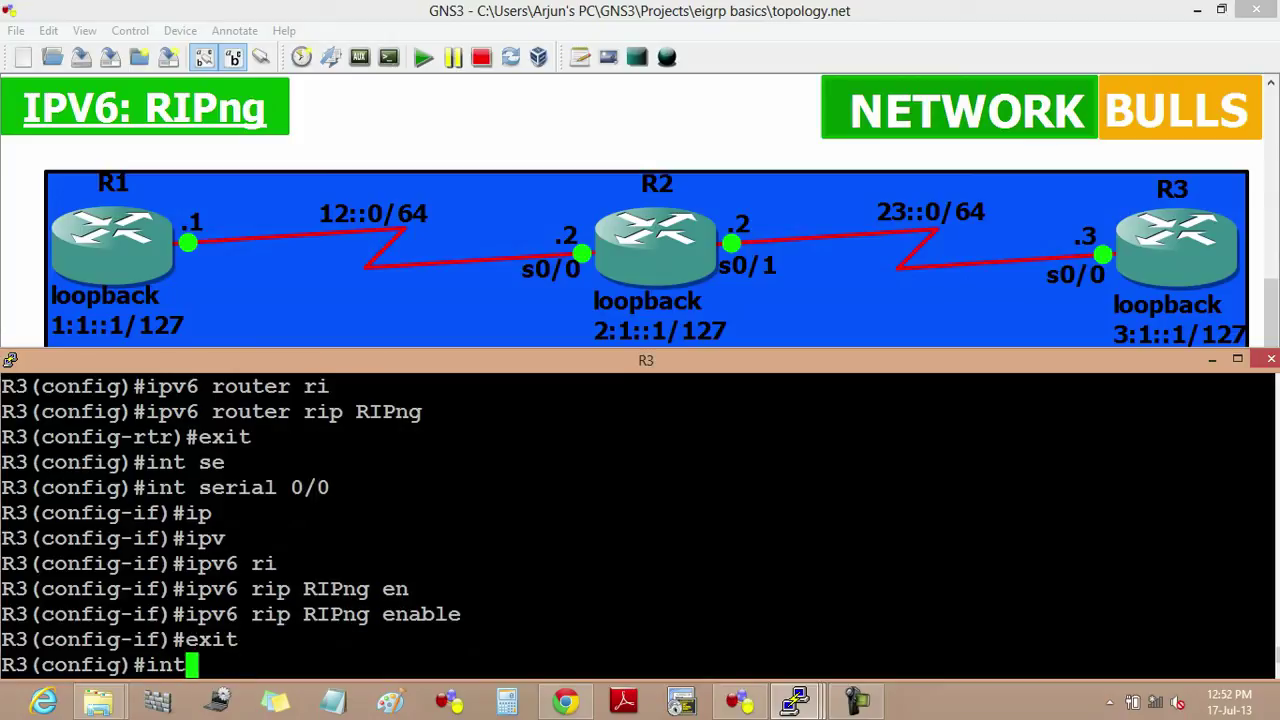
{"action": "key", "text": "Tab"}
{"action": "type", "text": "lo"}
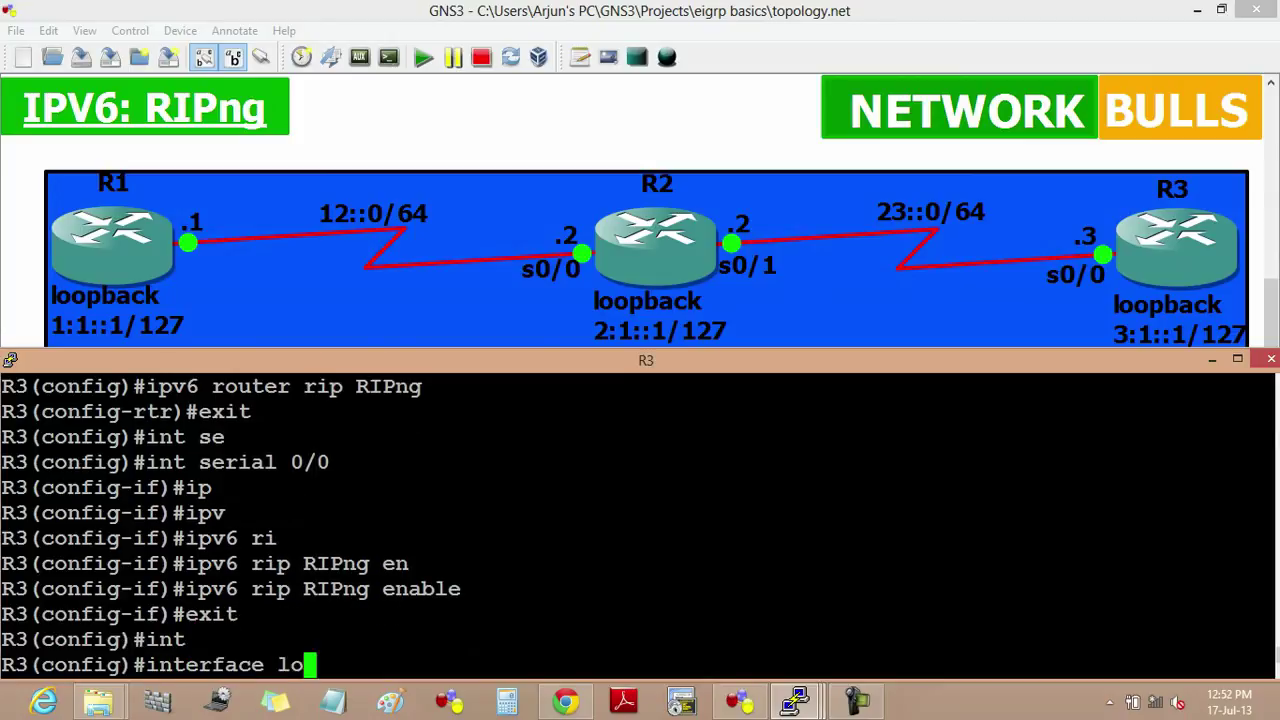
{"action": "key", "text": "Tab"}
{"action": "type", "text": "1"}
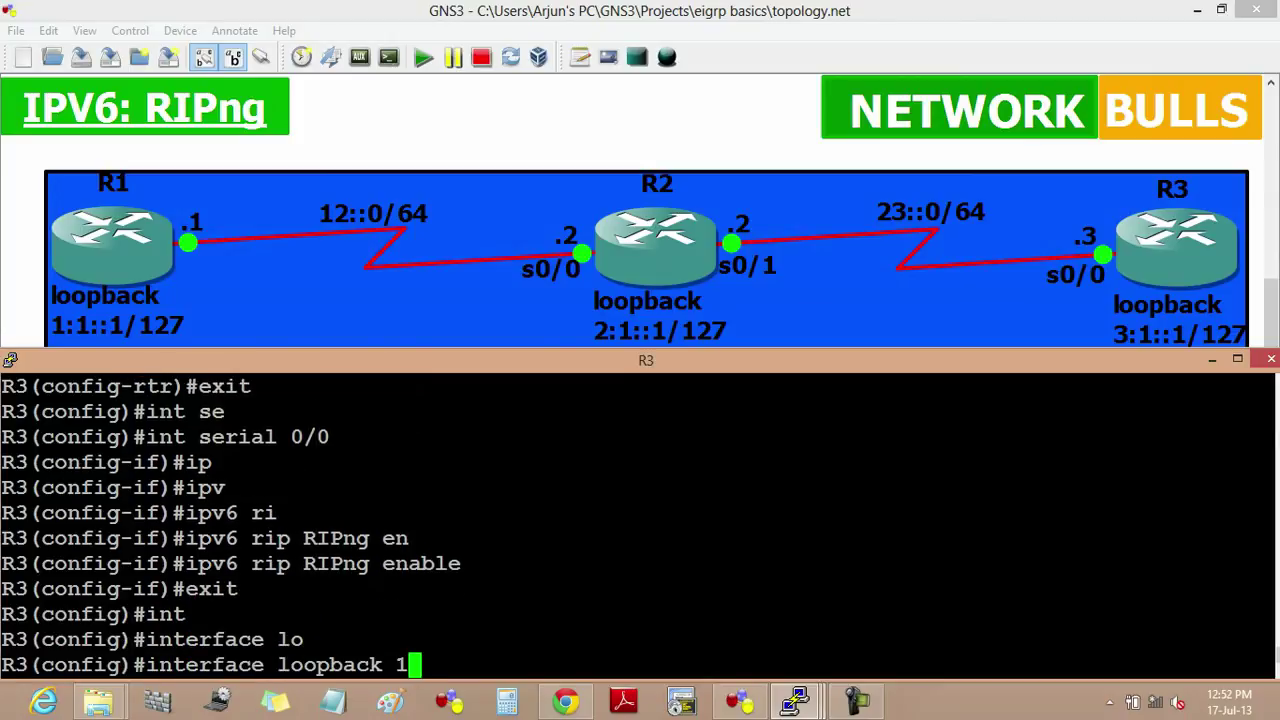
{"action": "key", "text": "Return"}
Run 'ipv6 rip RIPng enable' on loopback 1, exit, and return R3 to the privileged prompt
{"action": "type", "text": "ipv"}
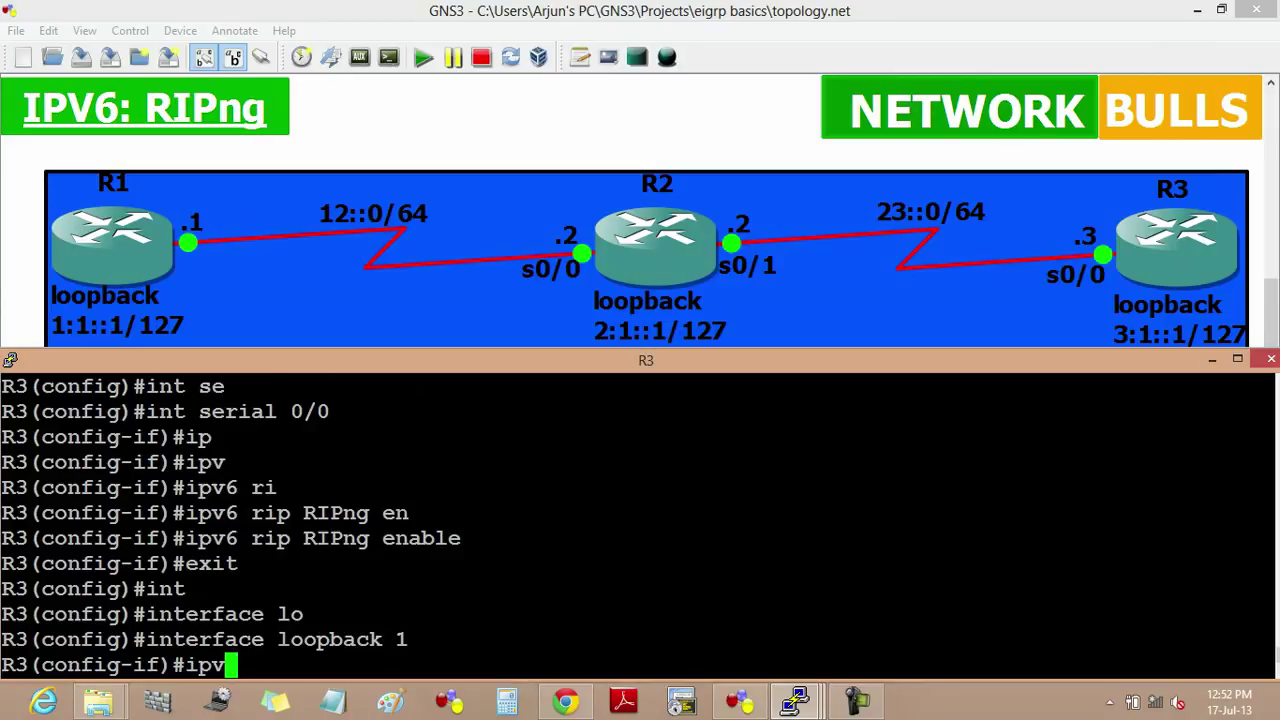
{"action": "key", "text": "Tab"}
{"action": "type", "text": "ri"}
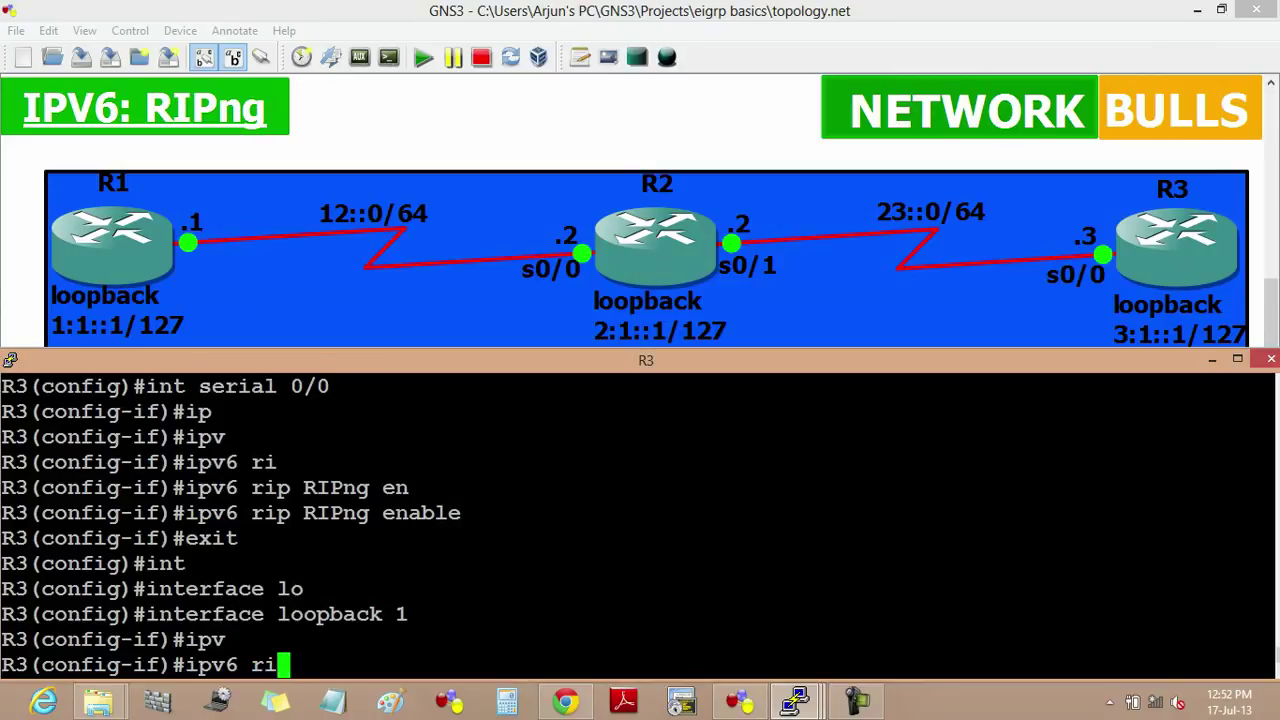
{"action": "key", "text": "Tab"}
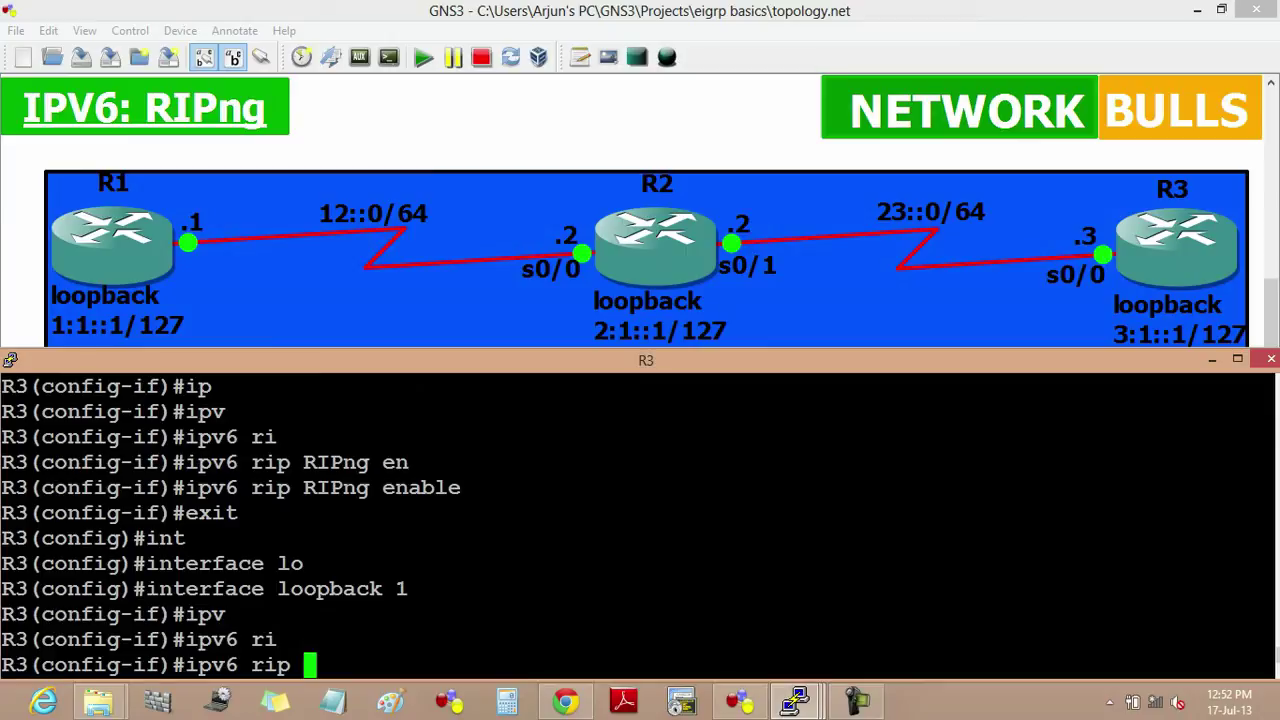
{"action": "type", "text": "RIPn"}
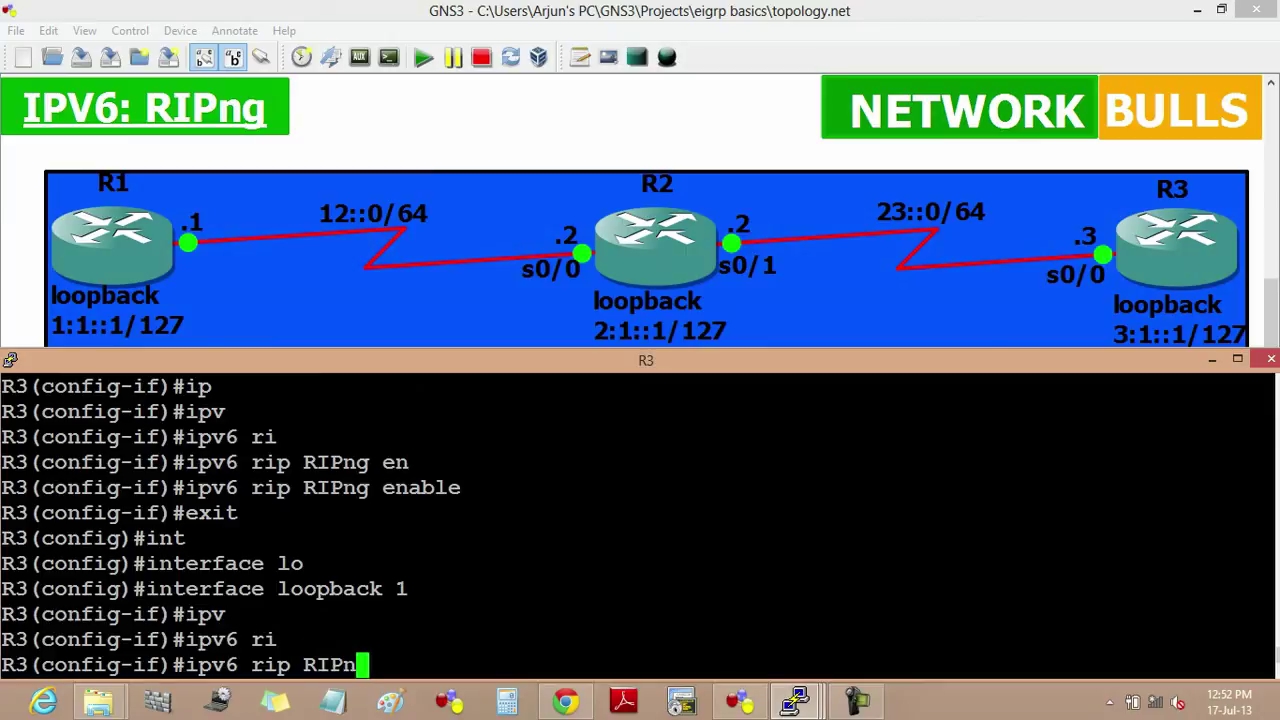
{"action": "type", "text": "g en"}
{"action": "key", "text": "Tab"}
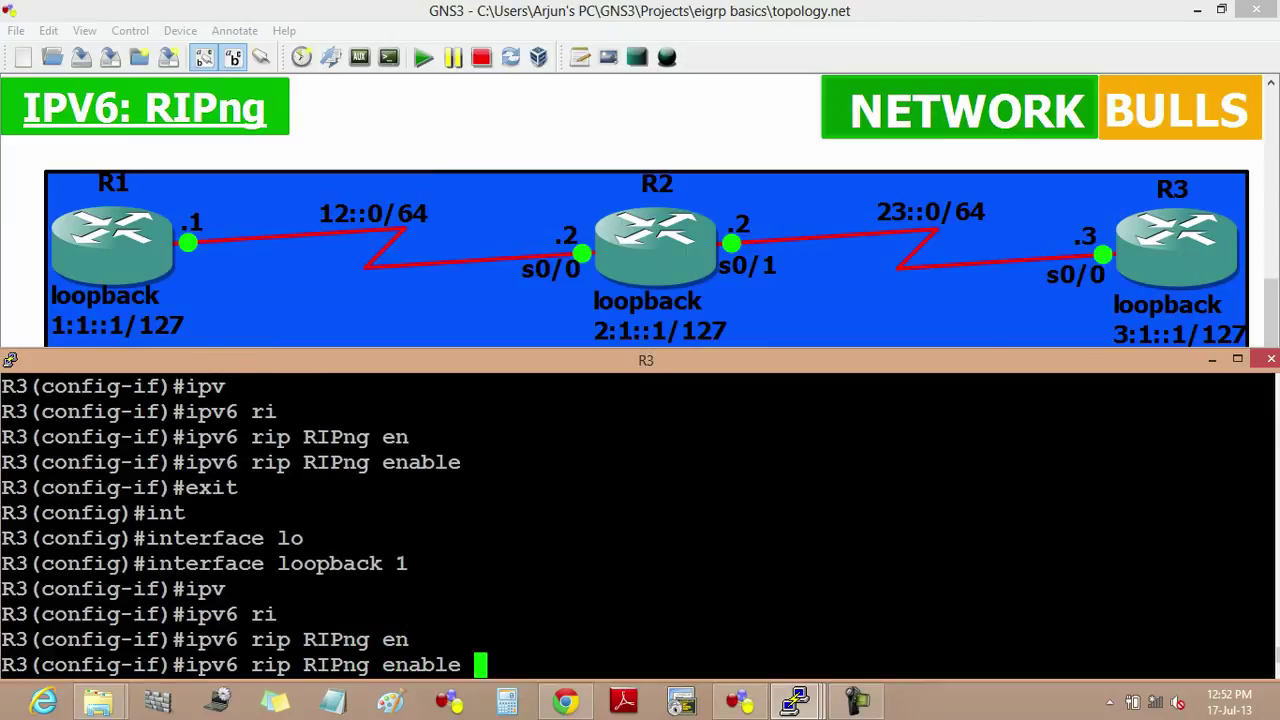
{"action": "key", "text": "Return"}
{"action": "type", "text": "exit"}
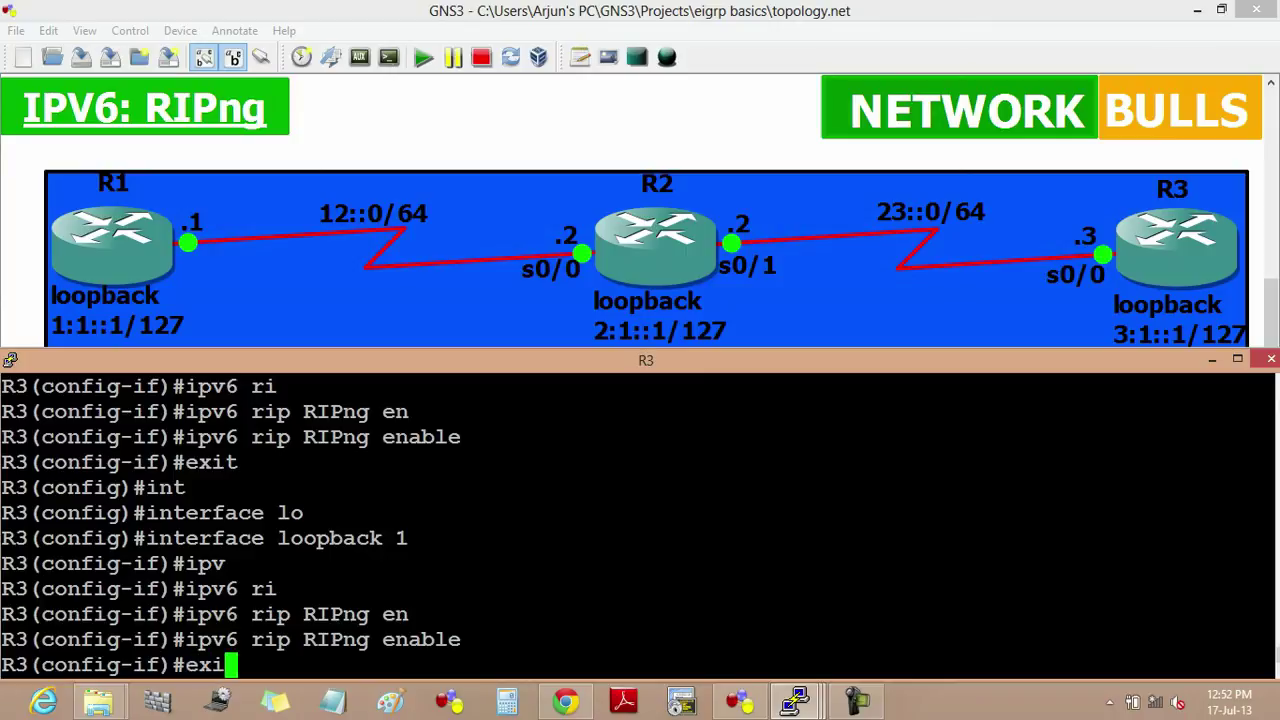
{"action": "key", "text": "Return"}
{"action": "key", "text": "ctrl+z"}
{"action": "key", "text": "Return"}
{"action": "key", "text": "Return"}
{"action": "key", "text": "Return"}
{"action": "key", "text": "Return"}
{"action": "key", "text": "Return"}
{"action": "key", "text": "Return"}
{"action": "key", "text": "Return"}
{"action": "key", "text": "Return"}
{"action": "key", "text": "Return"}
{"action": "key", "text": "Return"}
{"action": "key", "text": "Return"}
{"action": "key", "text": "Return"}
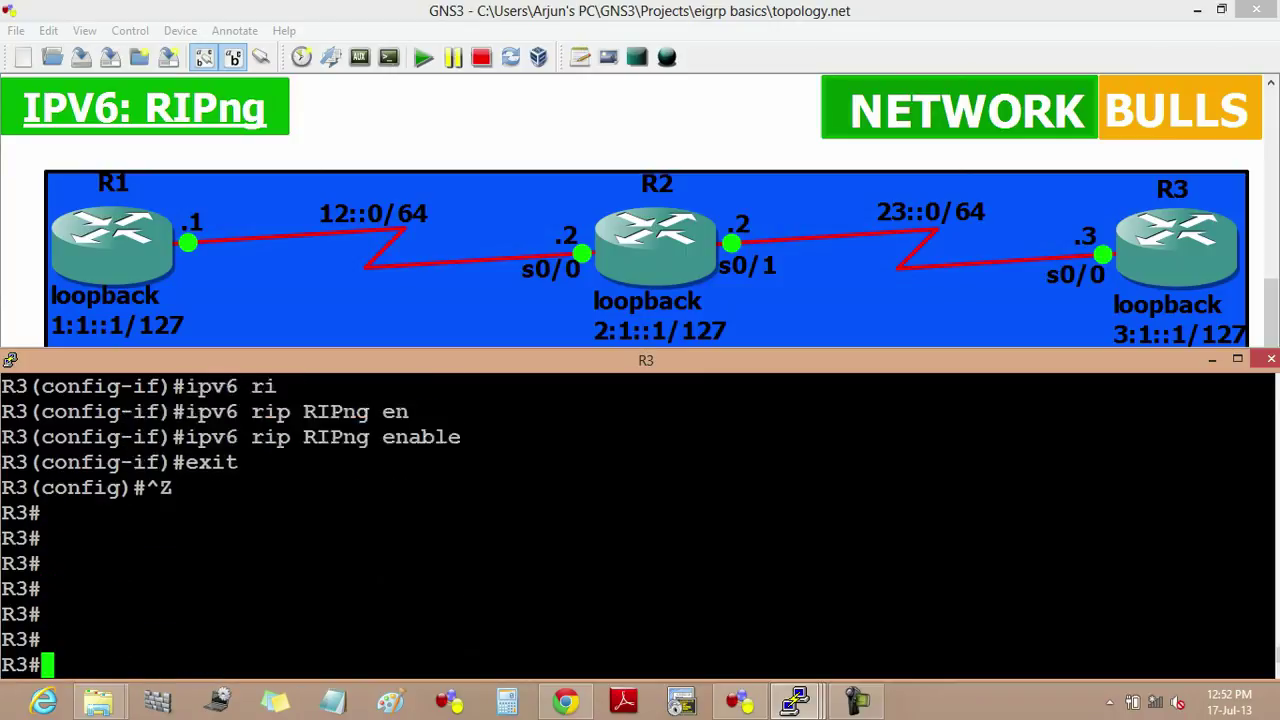
Return R2 to privileged mode and minimize its console to reach R1's console
{"action": "key", "text": "alt+Tab"}
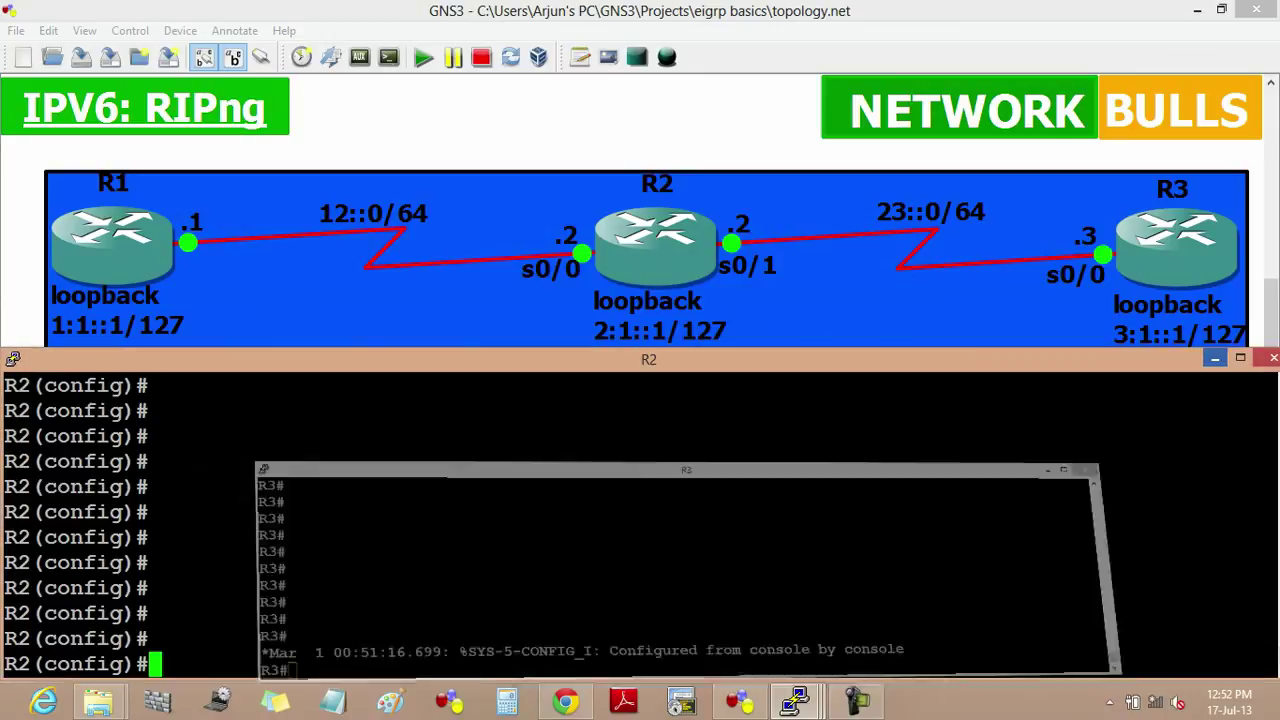
{"action": "key", "text": "ctrl+z"}
{"action": "key", "text": "Return"}
{"action": "key", "text": "Return"}
{"action": "key", "text": "Return"}
{"action": "key", "text": "Return"}
{"action": "key", "text": "Return"}
{"action": "key", "text": "Return"}
{"action": "key", "text": "Return"}
{"action": "key", "text": "Return"}
{"action": "key", "text": "Return"}
{"action": "key", "text": "Return"}
{"action": "key", "text": "Return"}
{"action": "key", "text": "Return"}
{"action": "key", "text": "Return"}
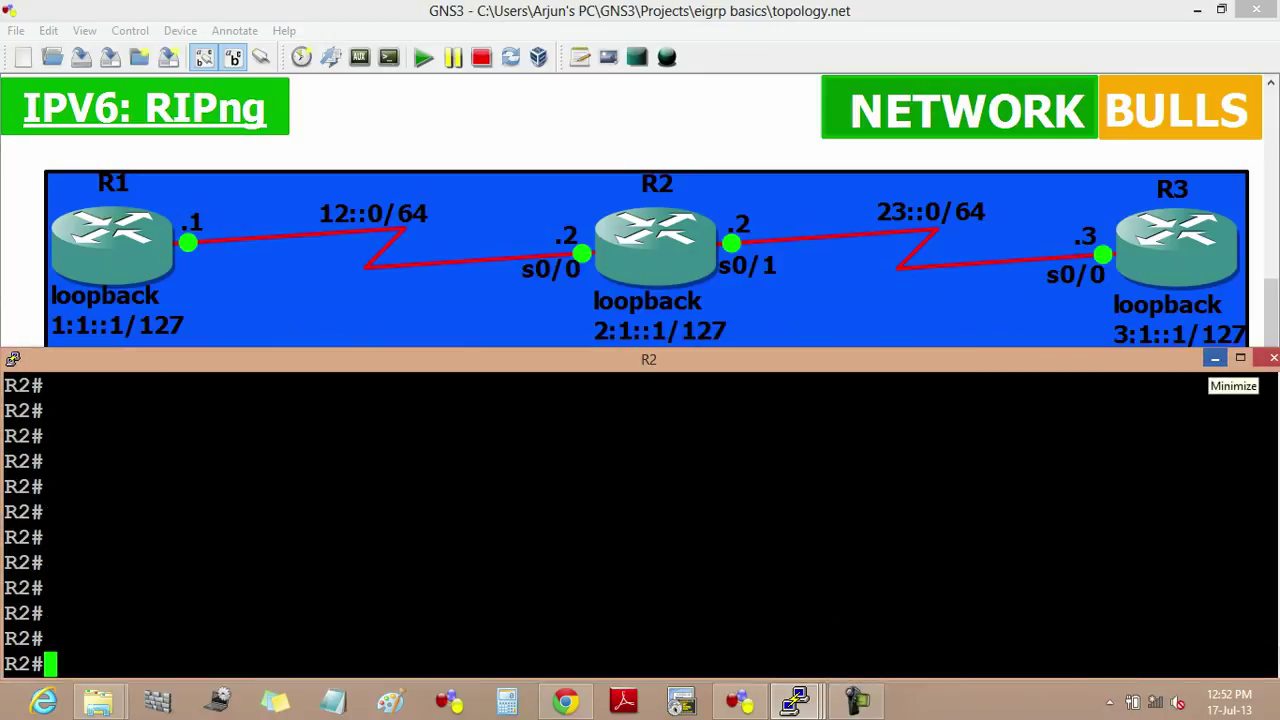
{"action": "left_click", "coordinate": [1215, 358]}
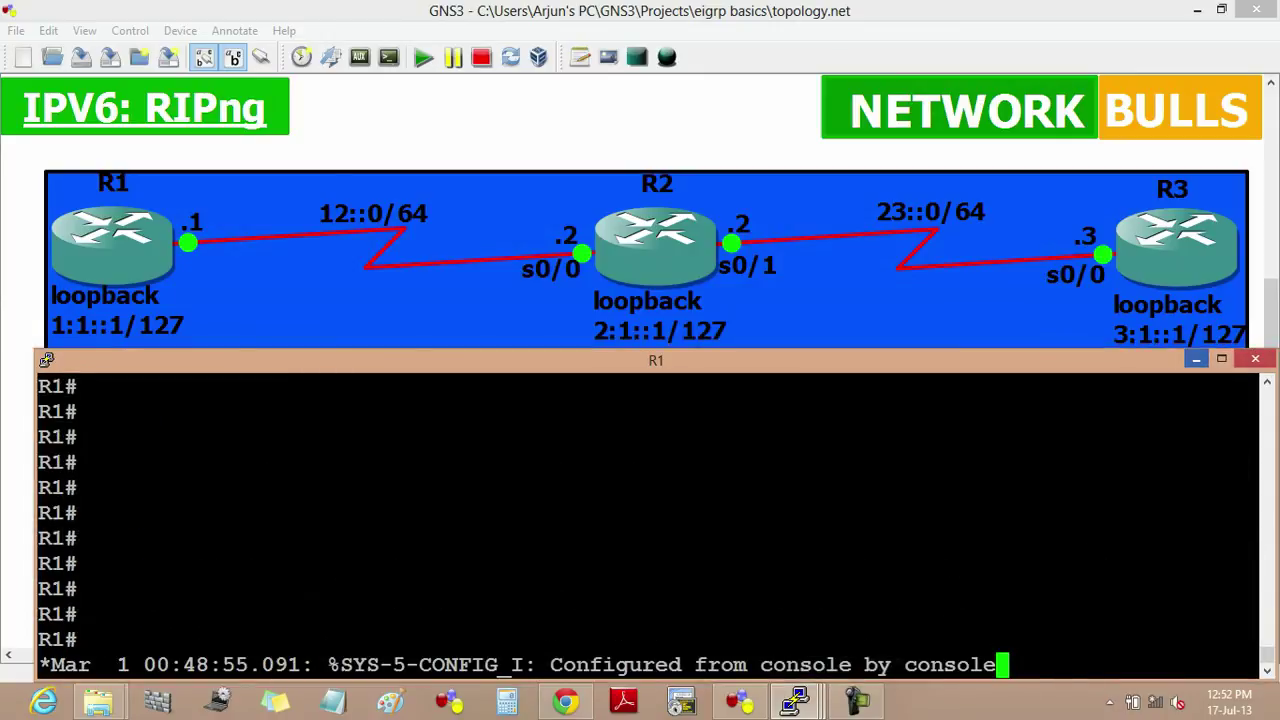
{"action": "key", "text": "Return"}
{"action": "key", "text": "Return"}
{"action": "key", "text": "Return"}
{"action": "key", "text": "Return"}
{"action": "key", "text": "Return"}
{"action": "key", "text": "Return"}
{"action": "key", "text": "Return"}
{"action": "key", "text": "Return"}
{"action": "key", "text": "Return"}
{"action": "key", "text": "Return"}
{"action": "key", "text": "Return"}
{"action": "key", "text": "Return"}
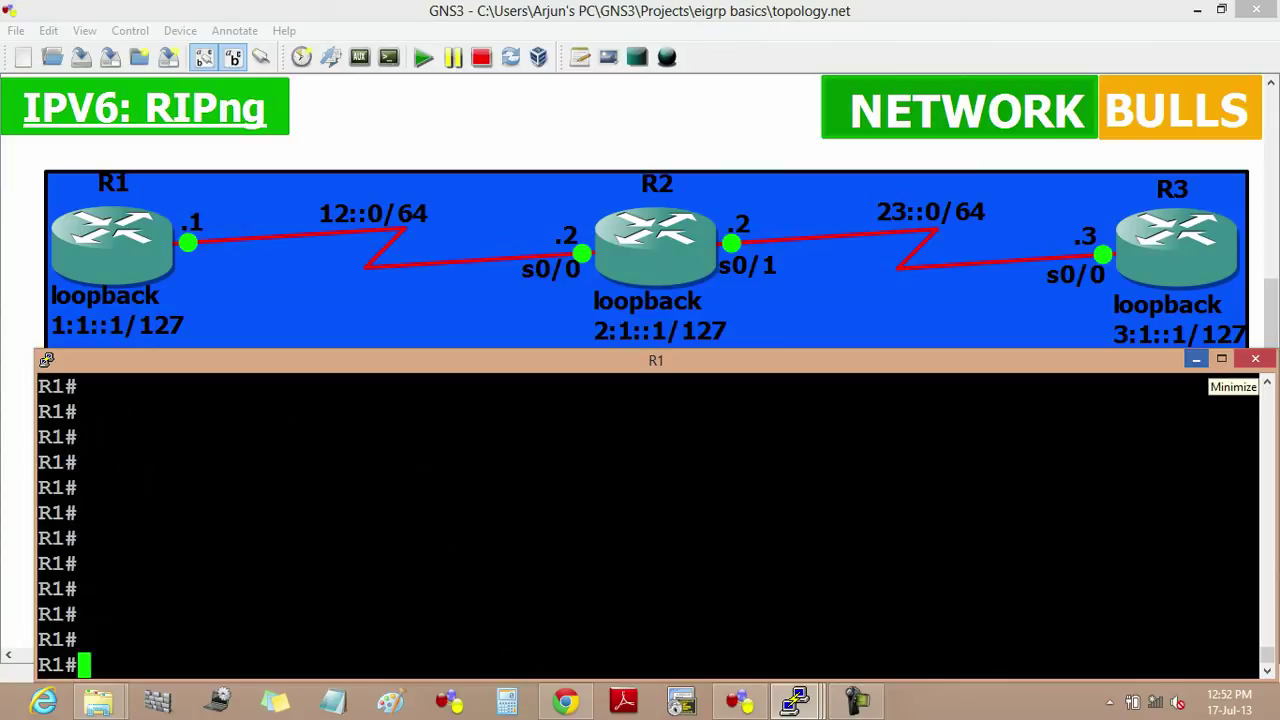
Run 'sh ipv6 route' on R1 and enlarge the console to view the RIP routes
{"action": "type", "text": "sh ipv"}
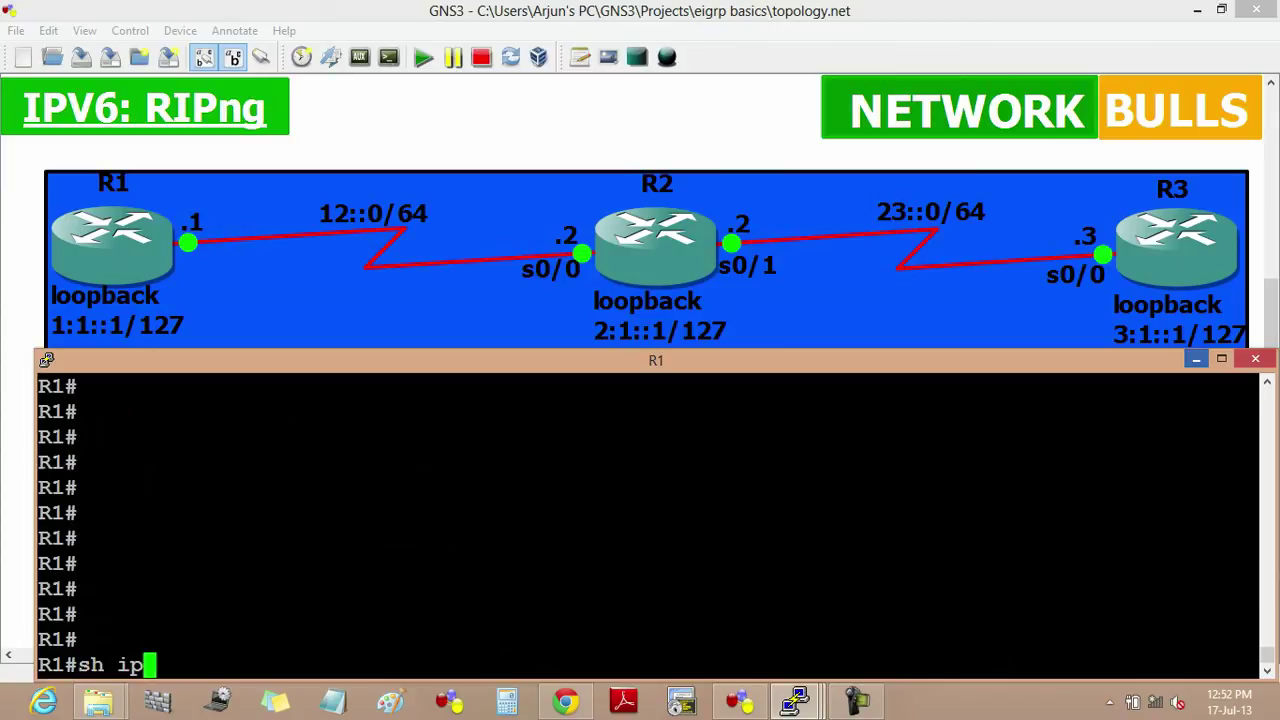
{"action": "key", "text": "Tab"}
{"action": "type", "text": "rou"}
{"action": "key", "text": "Tab"}
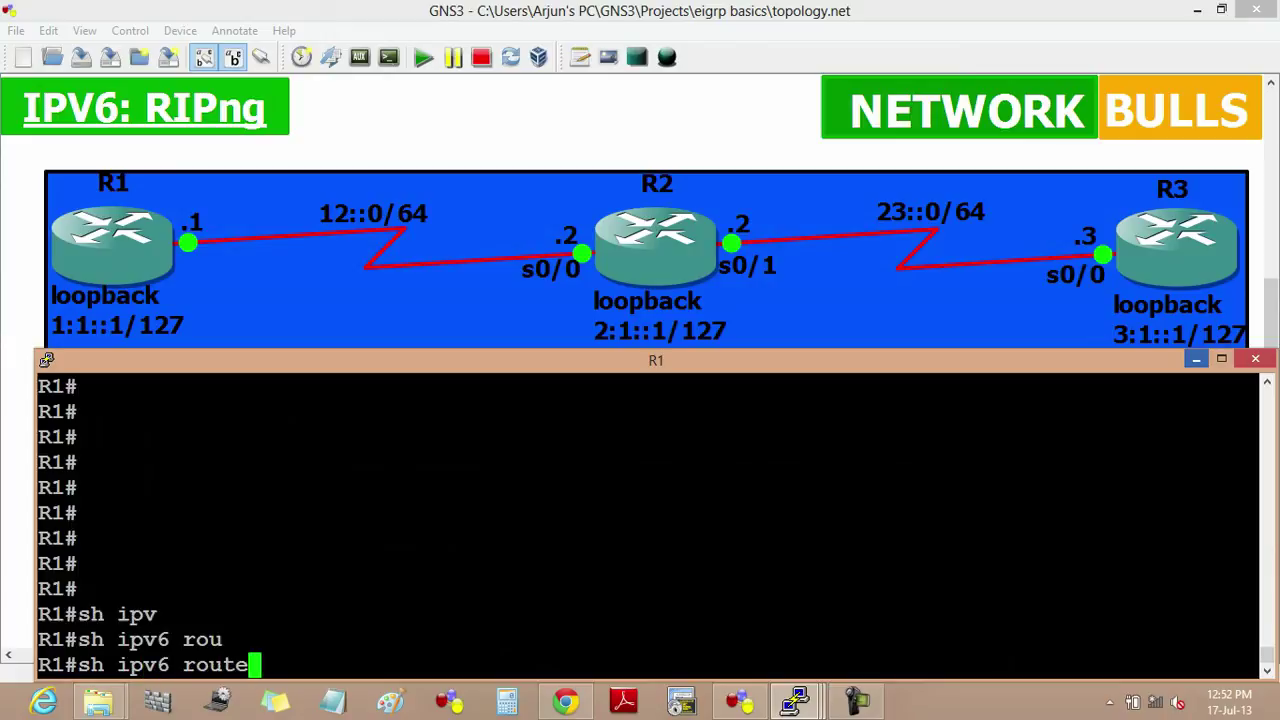
{"action": "key", "text": "Return"}
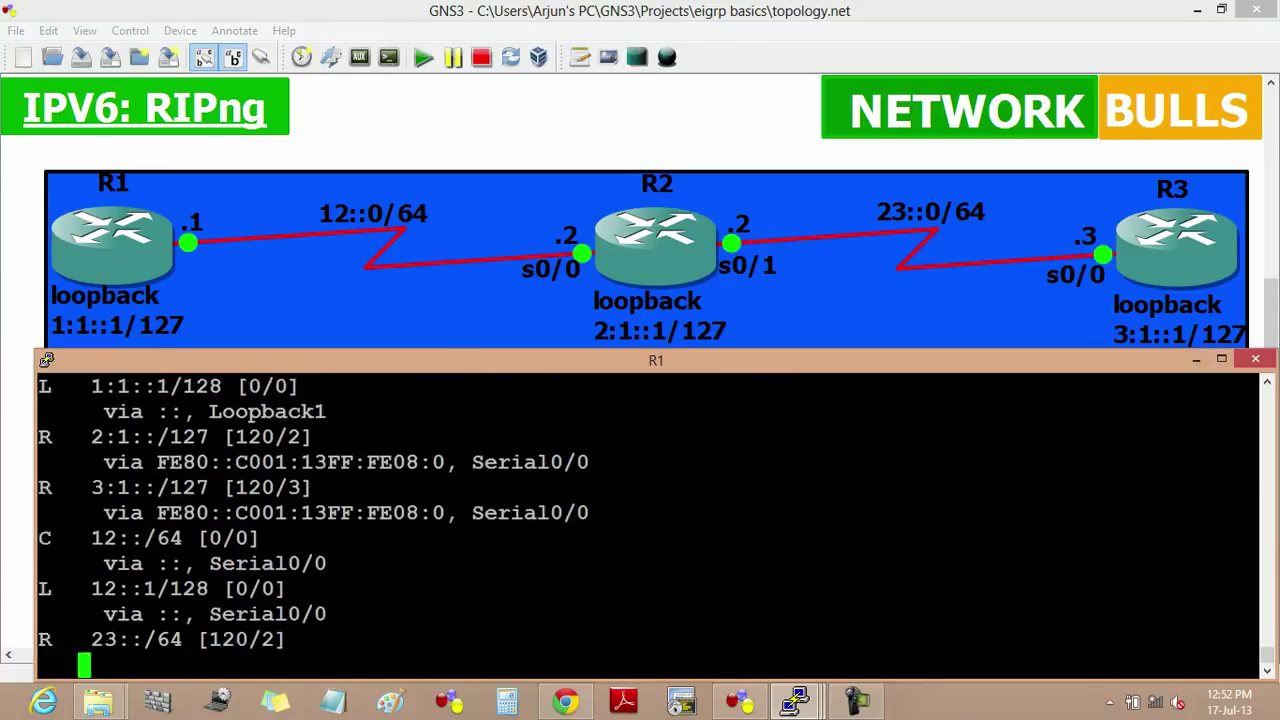
{"action": "left_click_drag", "start_coordinate": [400, 349], "coordinate": [400, 248]}
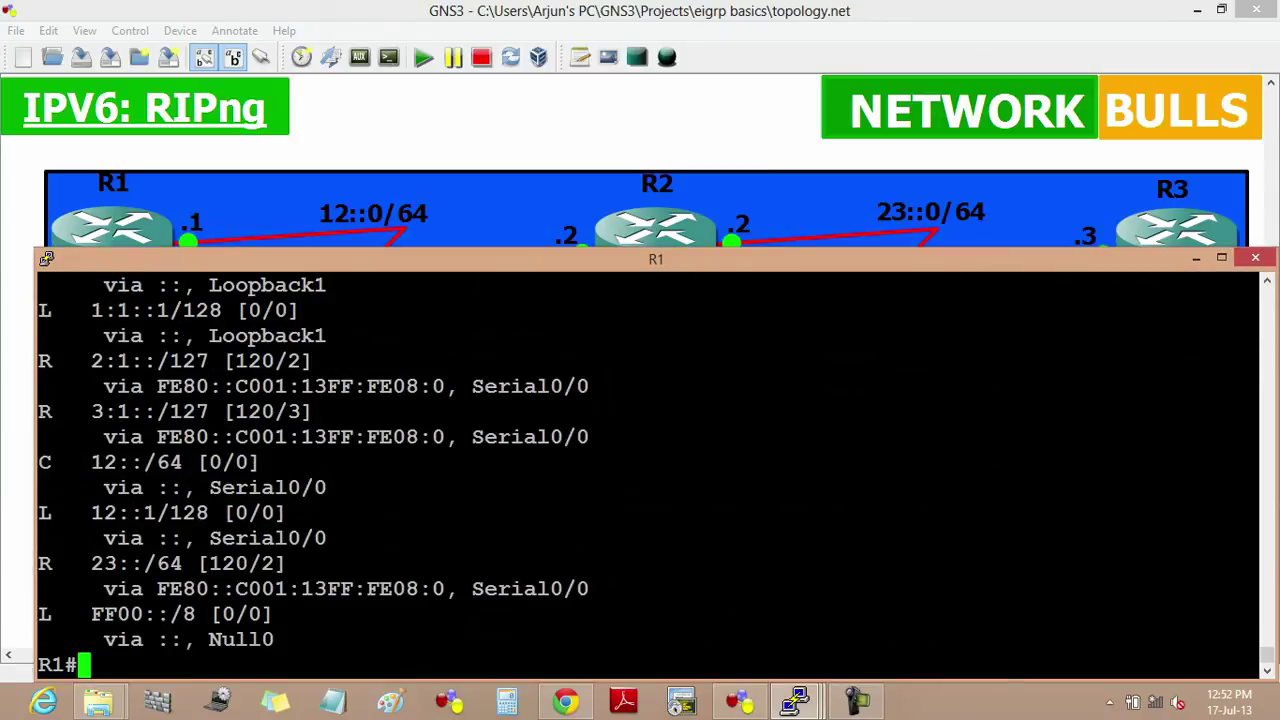
{"action": "left_click_drag", "start_coordinate": [400, 248], "coordinate": [400, 146]}
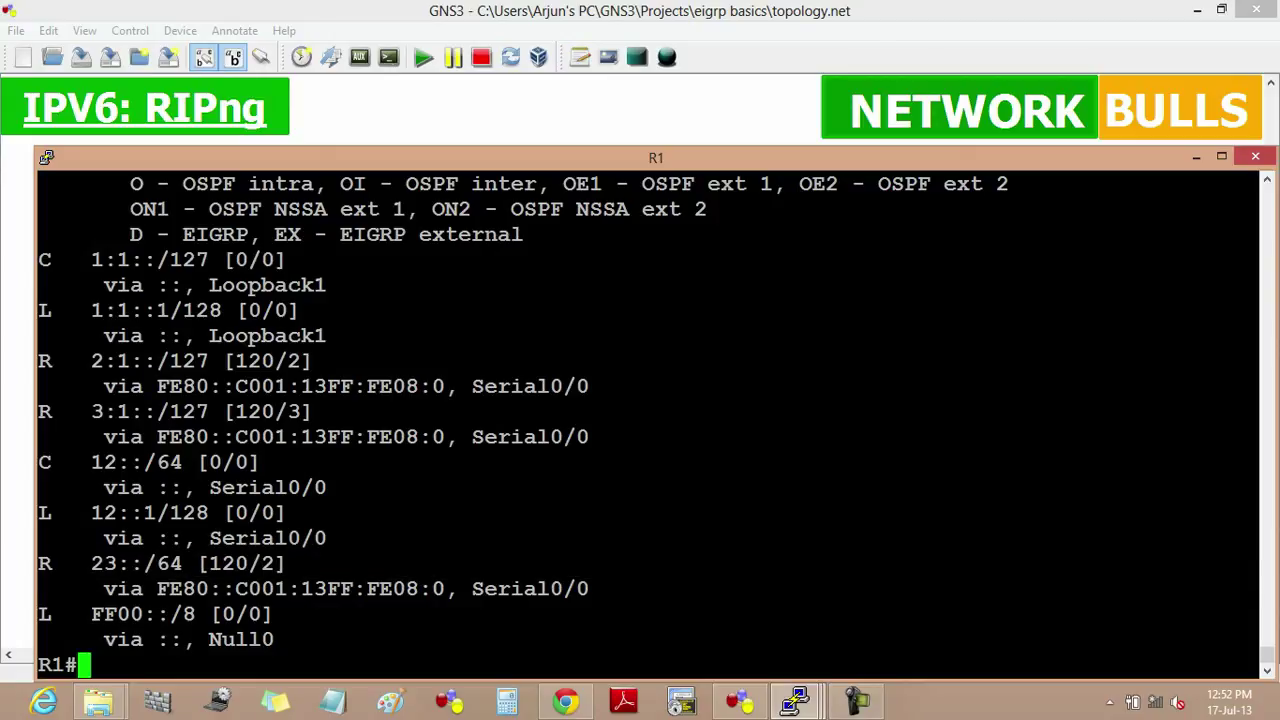
Ping 23::3 from R1 with 5/5 success, then minimize R1's console to show the topology
{"action": "type", "text": "ping "}
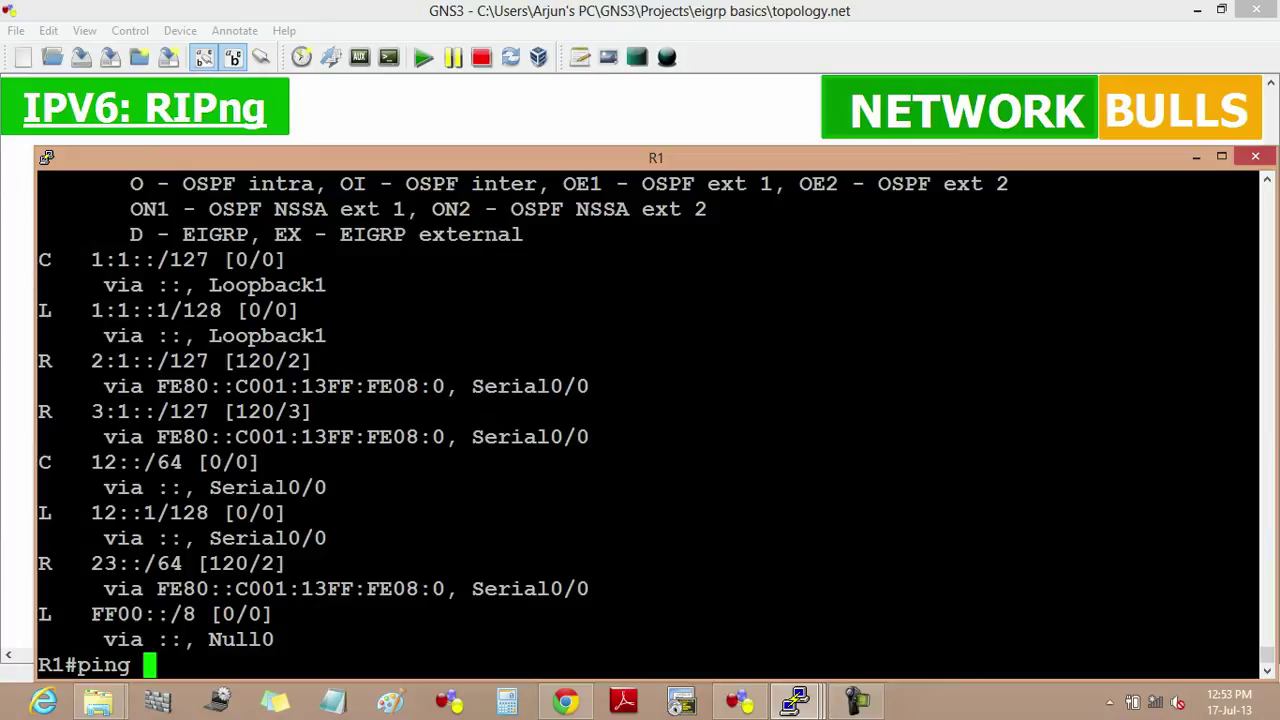
{"action": "type", "text": "23:"}
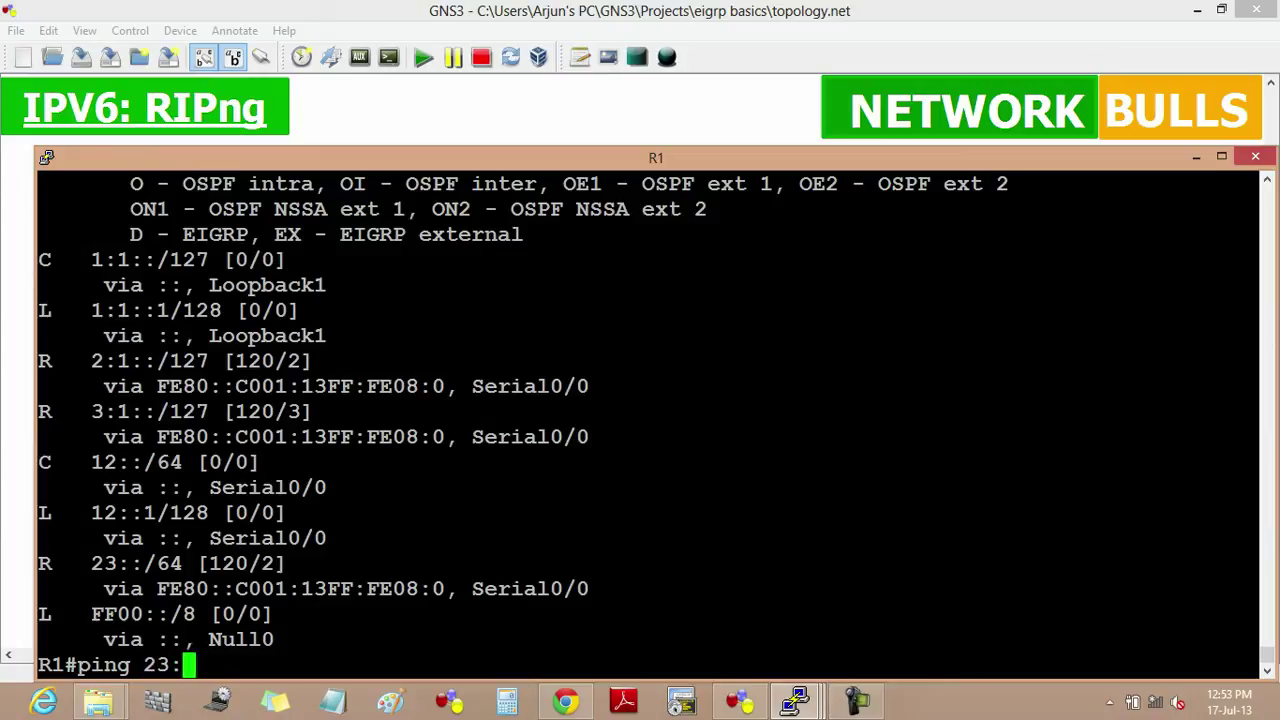
{"action": "type", "text": ":3"}
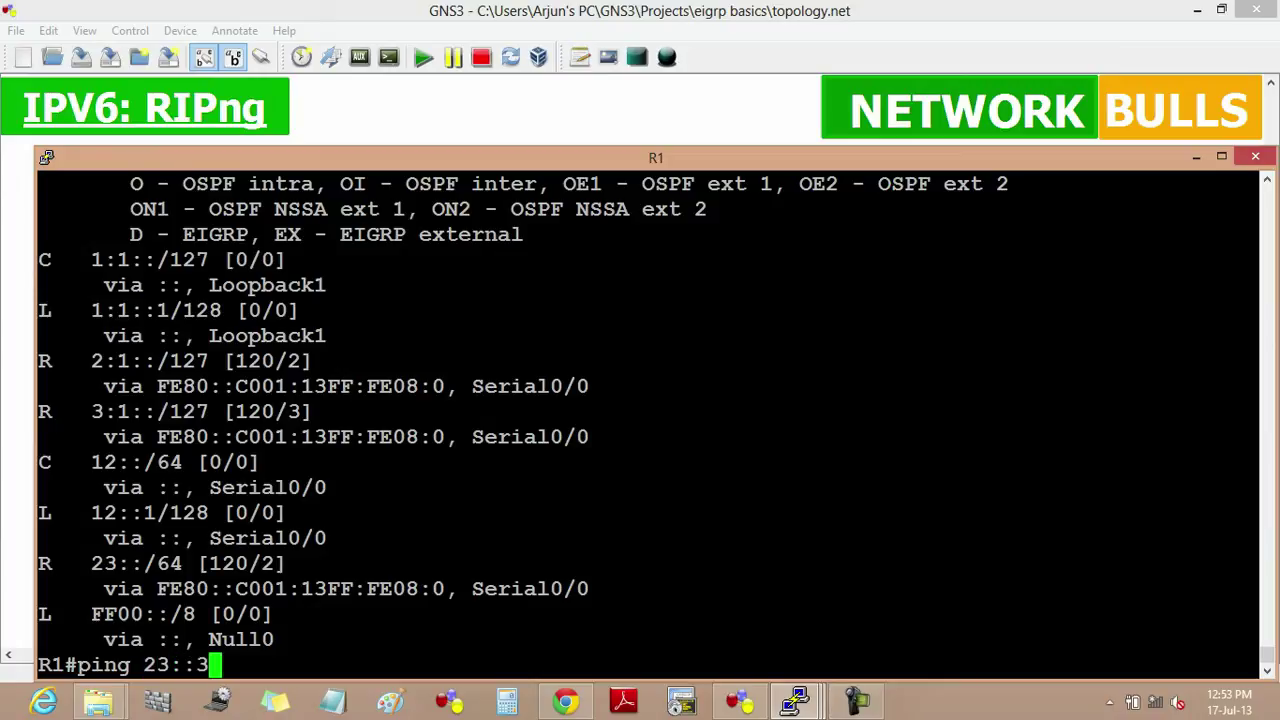
{"action": "key", "text": "Return"}
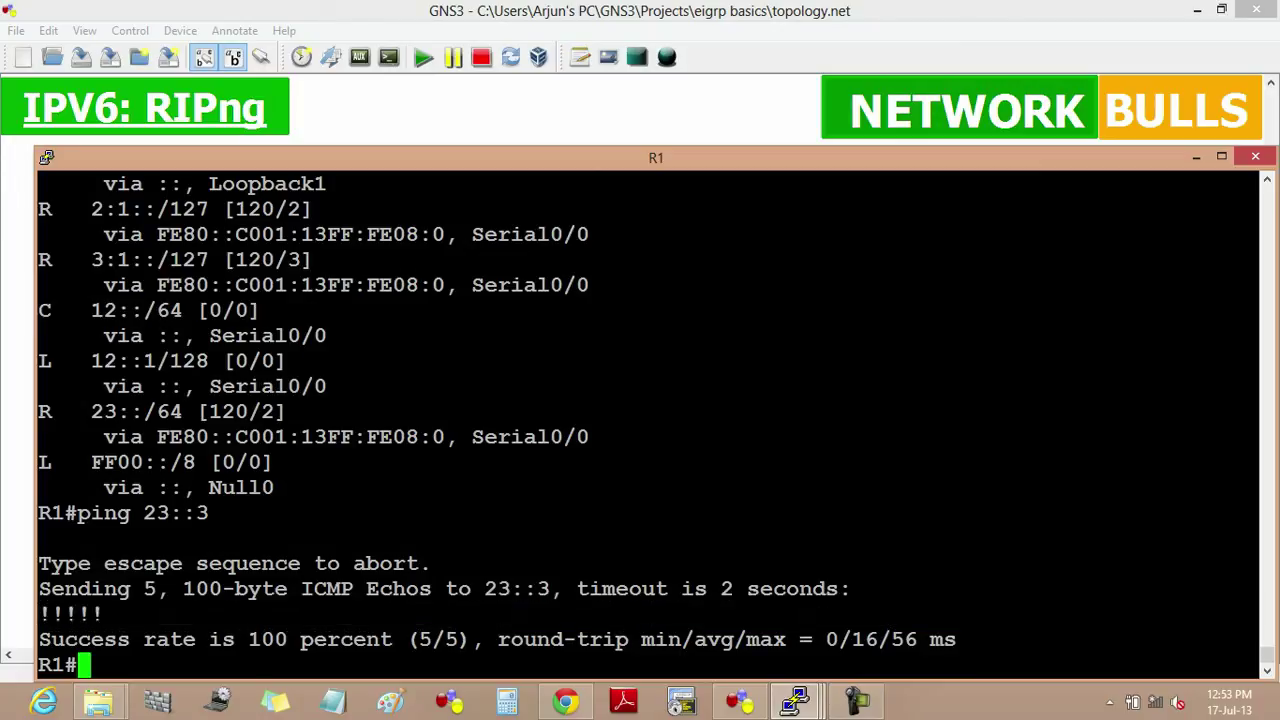
{"action": "left_click", "coordinate": [1196, 157]}
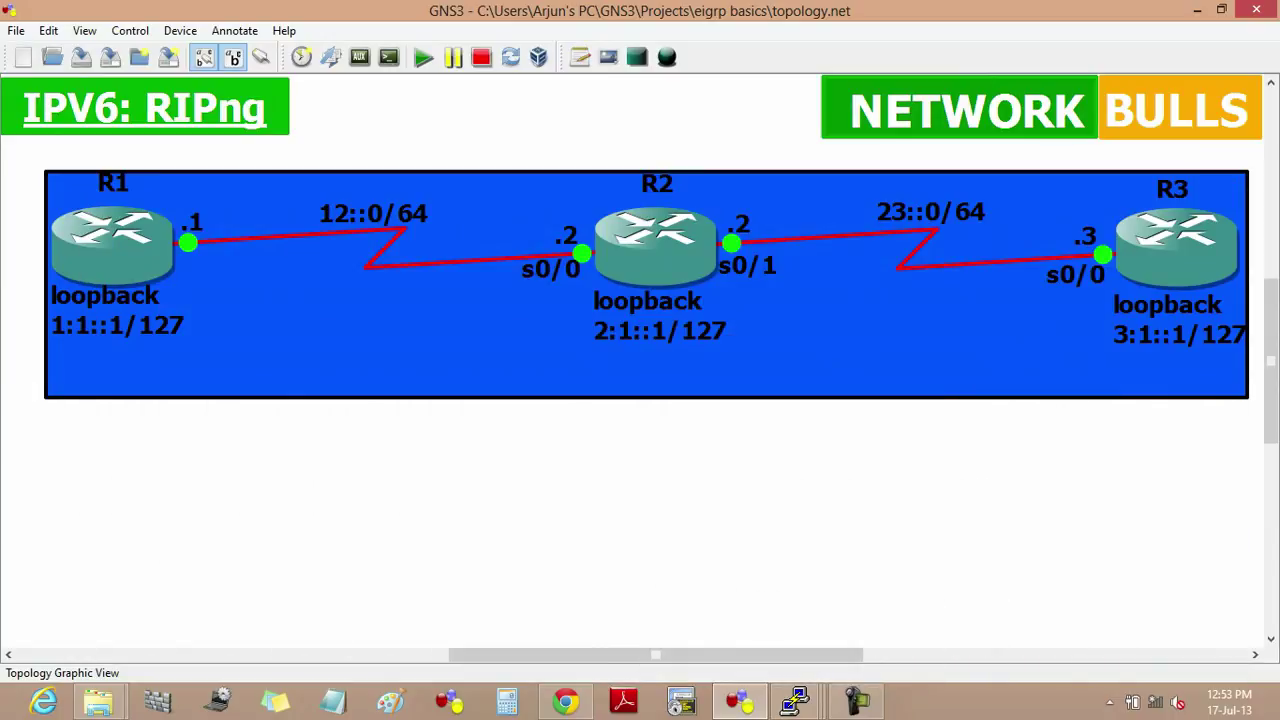